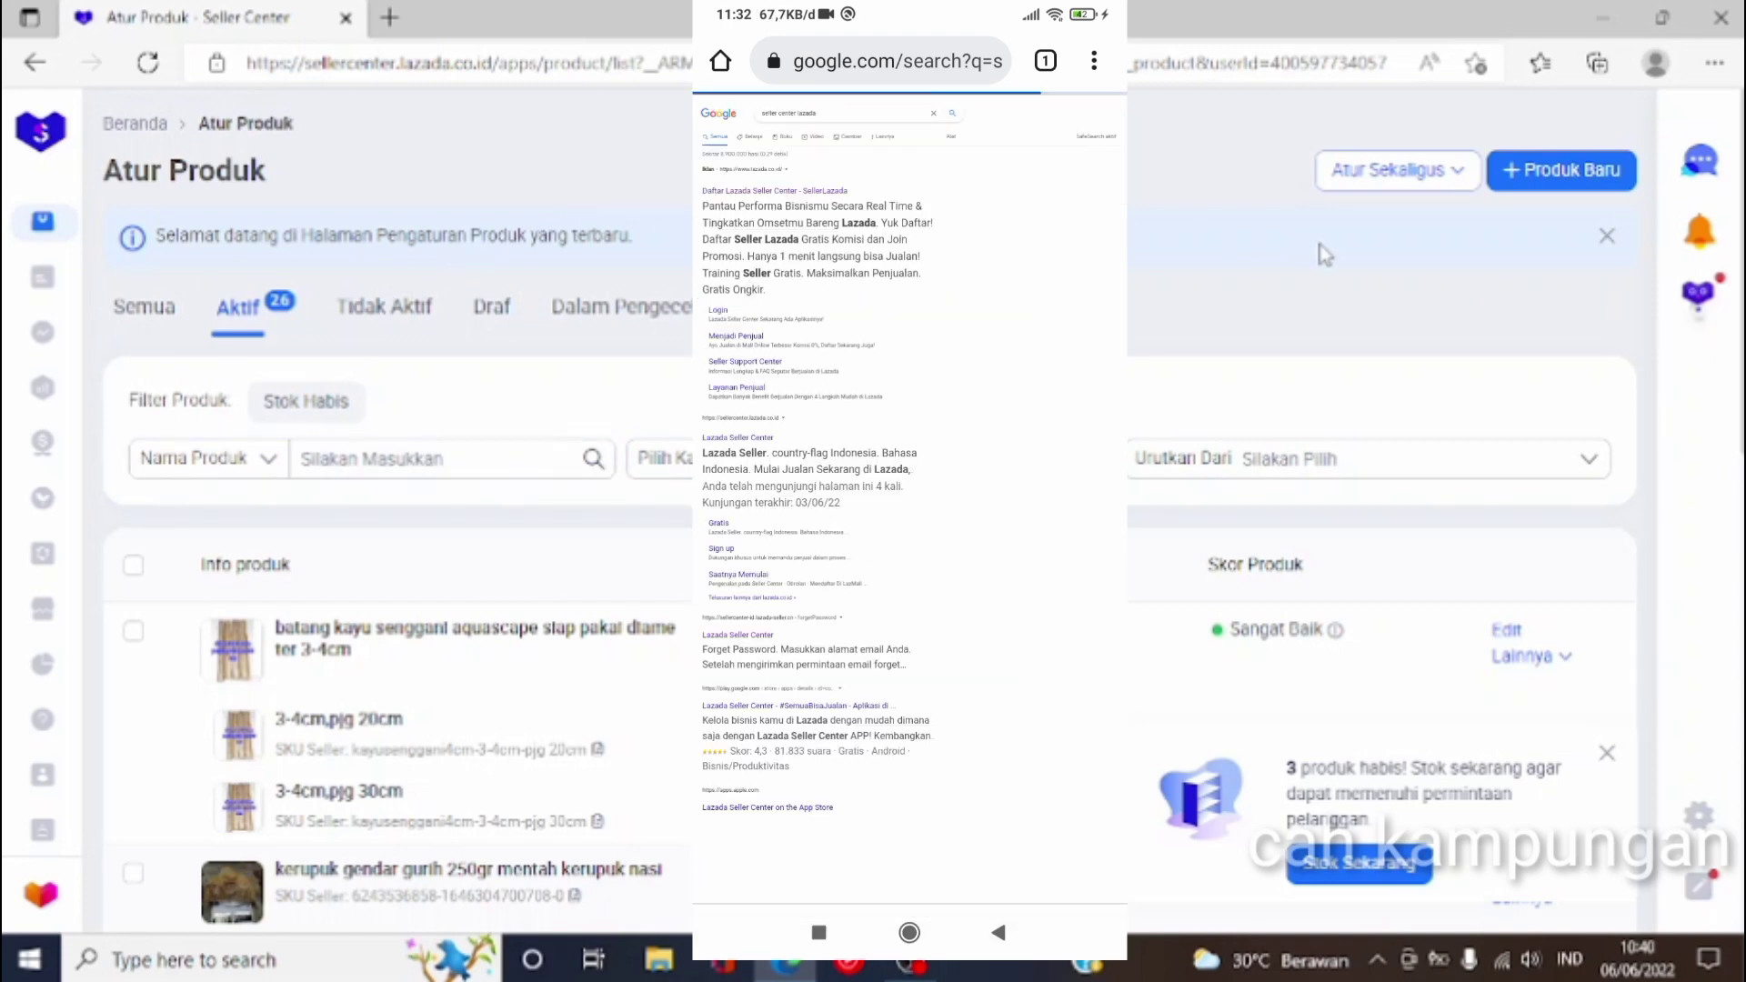
# Step: Open the Tambah Produk page to start a new product listing
pyautogui.moveTo(43, 227)
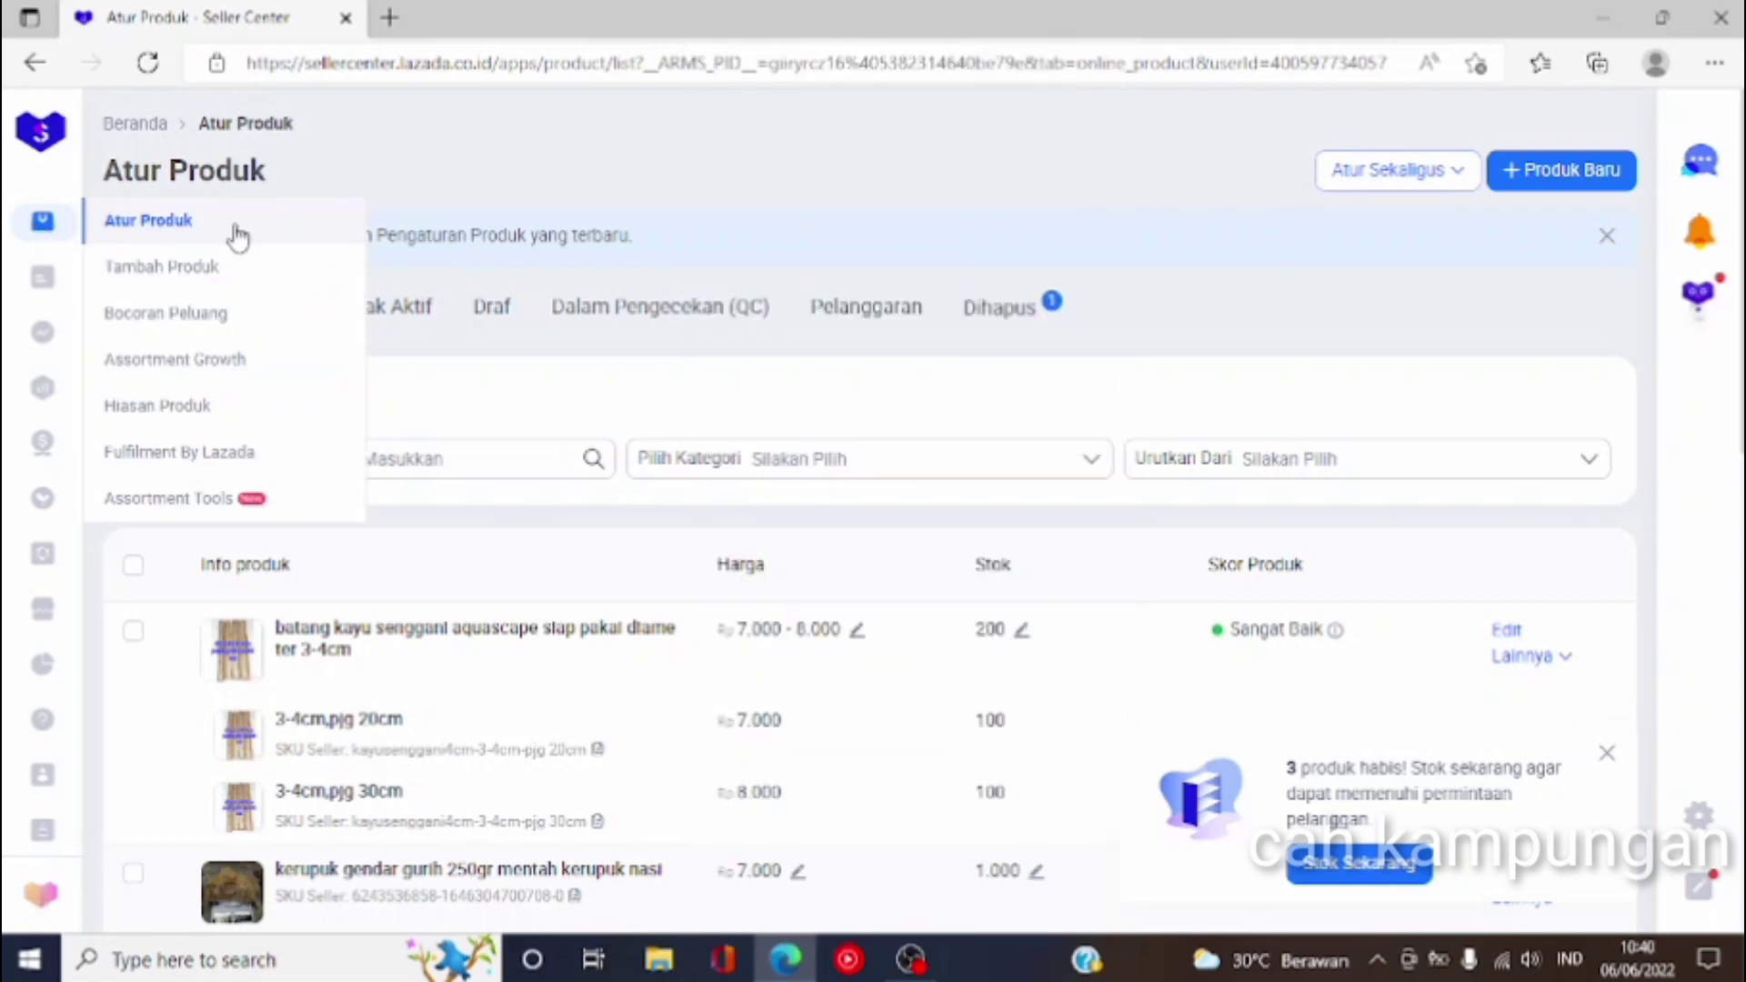
pyautogui.click(182, 290)
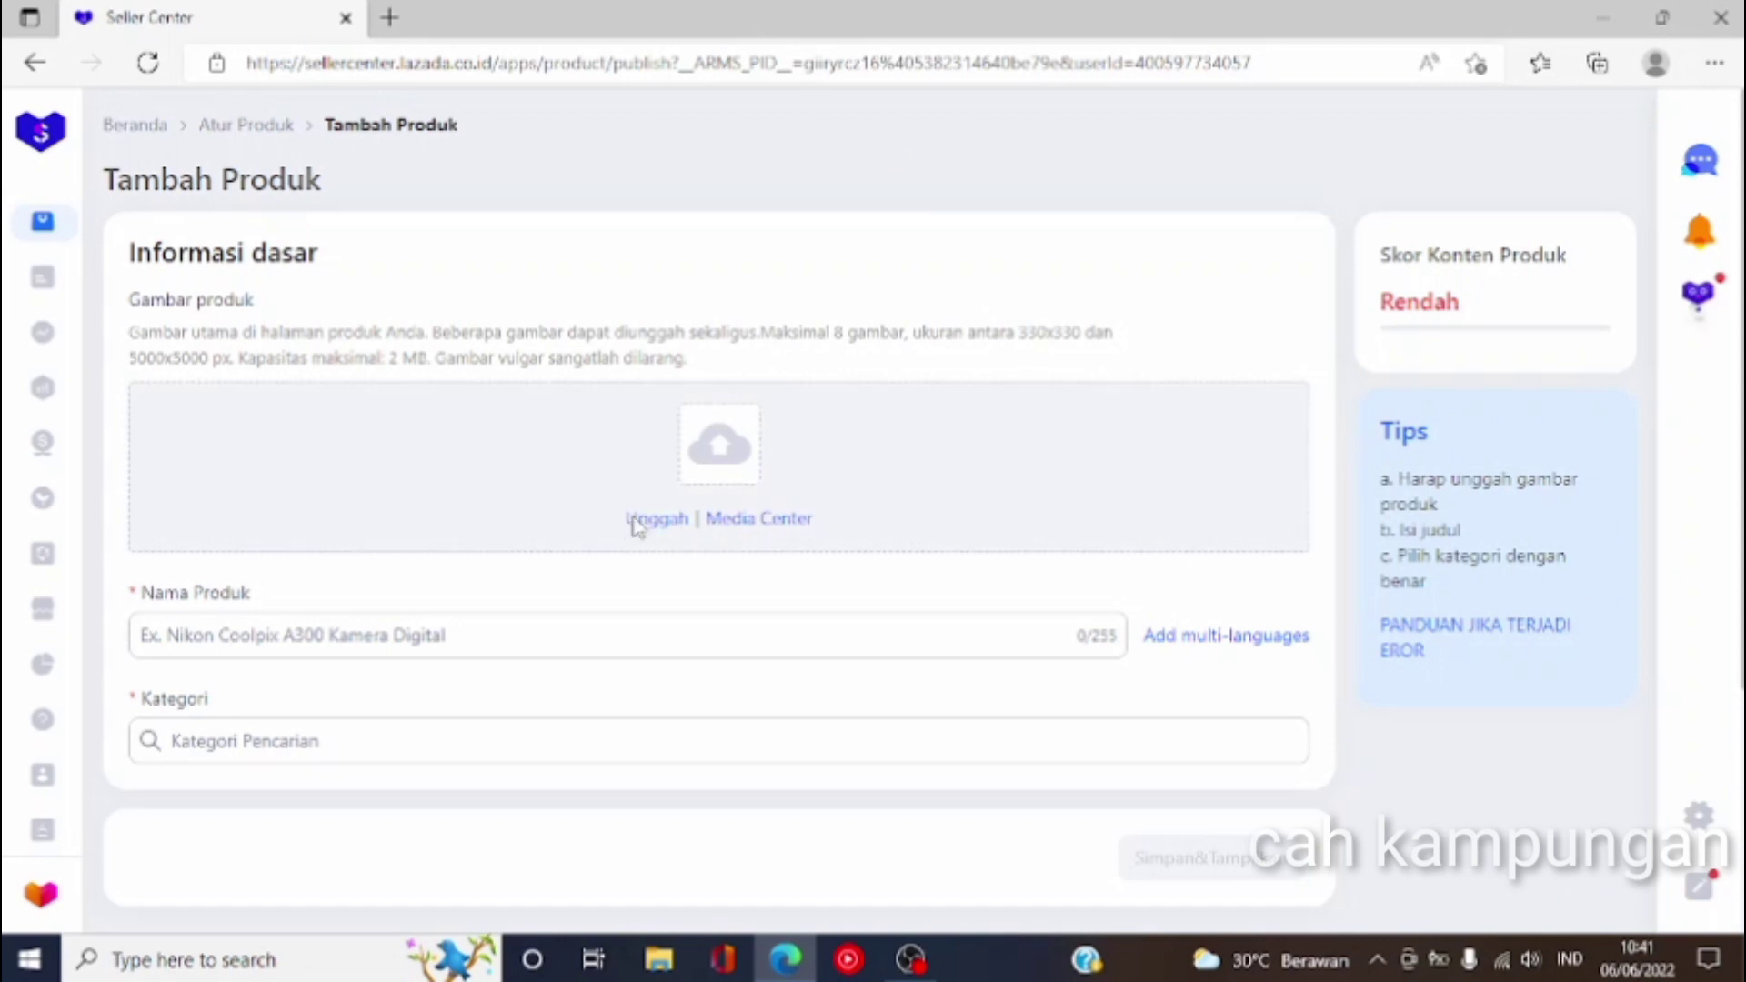
# Step: Try to upload photo_2022-06-03_10-56-40 from the Telegram Desktop folder as a product image
pyautogui.click(634, 524)
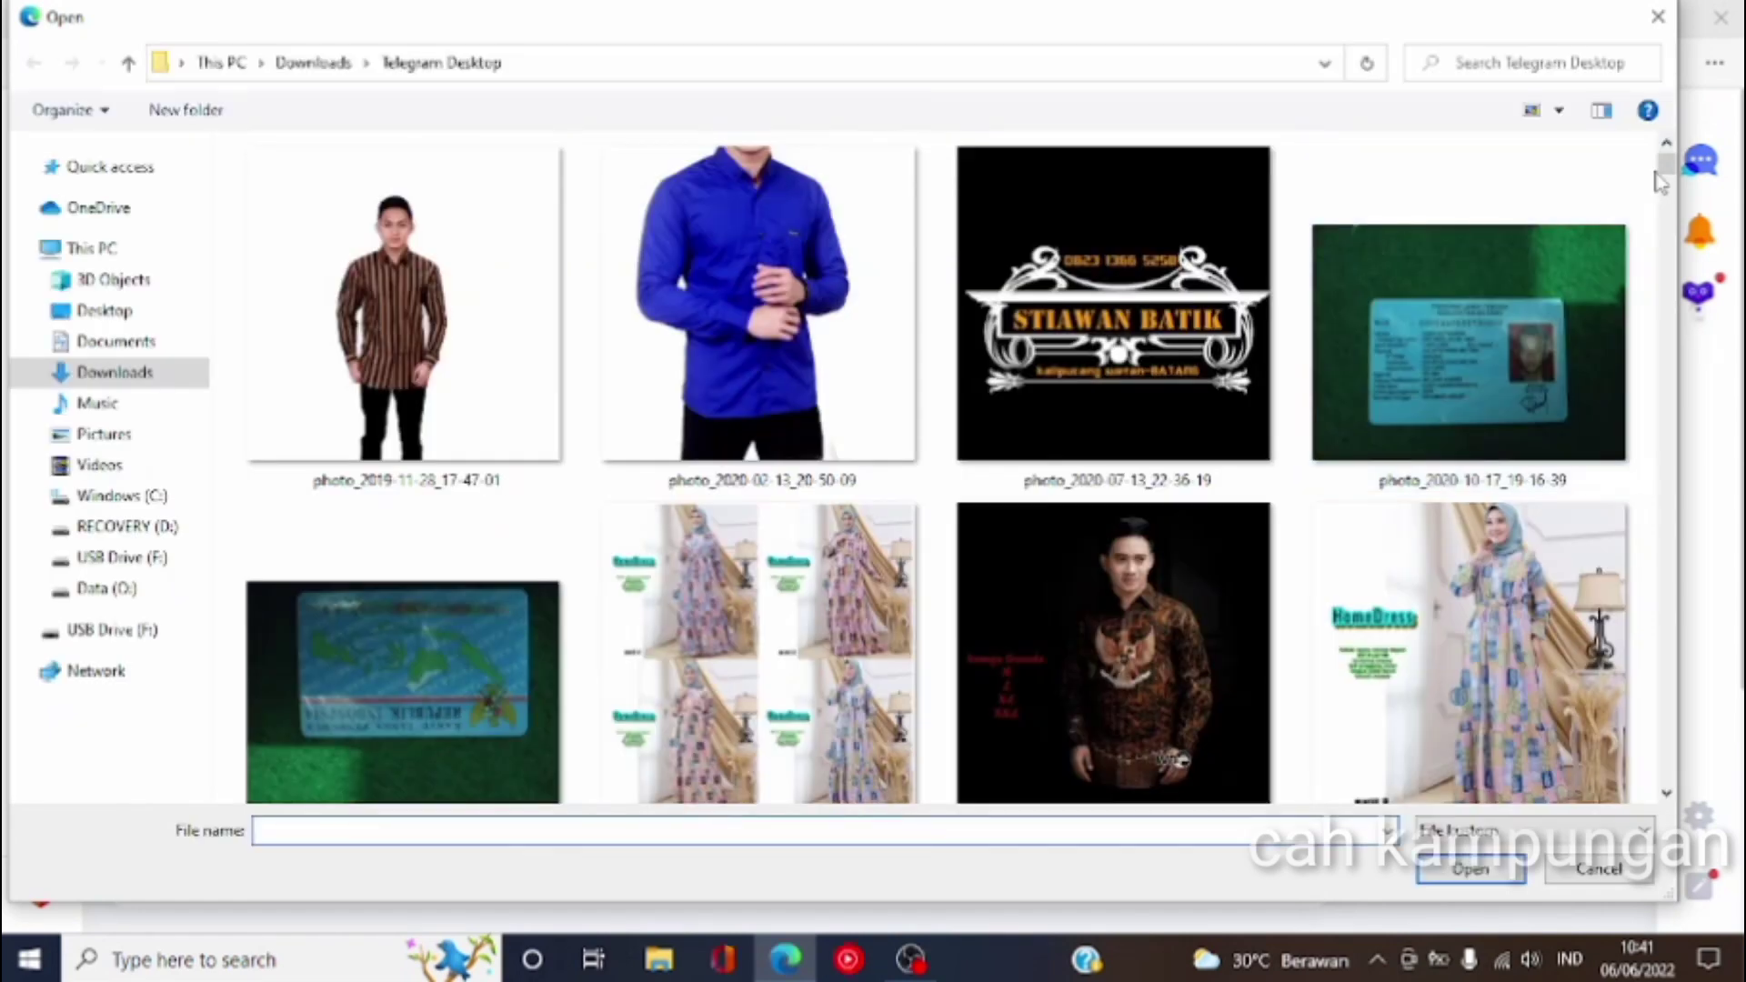
pyautogui.moveTo(1674, 160); pyautogui.dragTo(1670, 814)
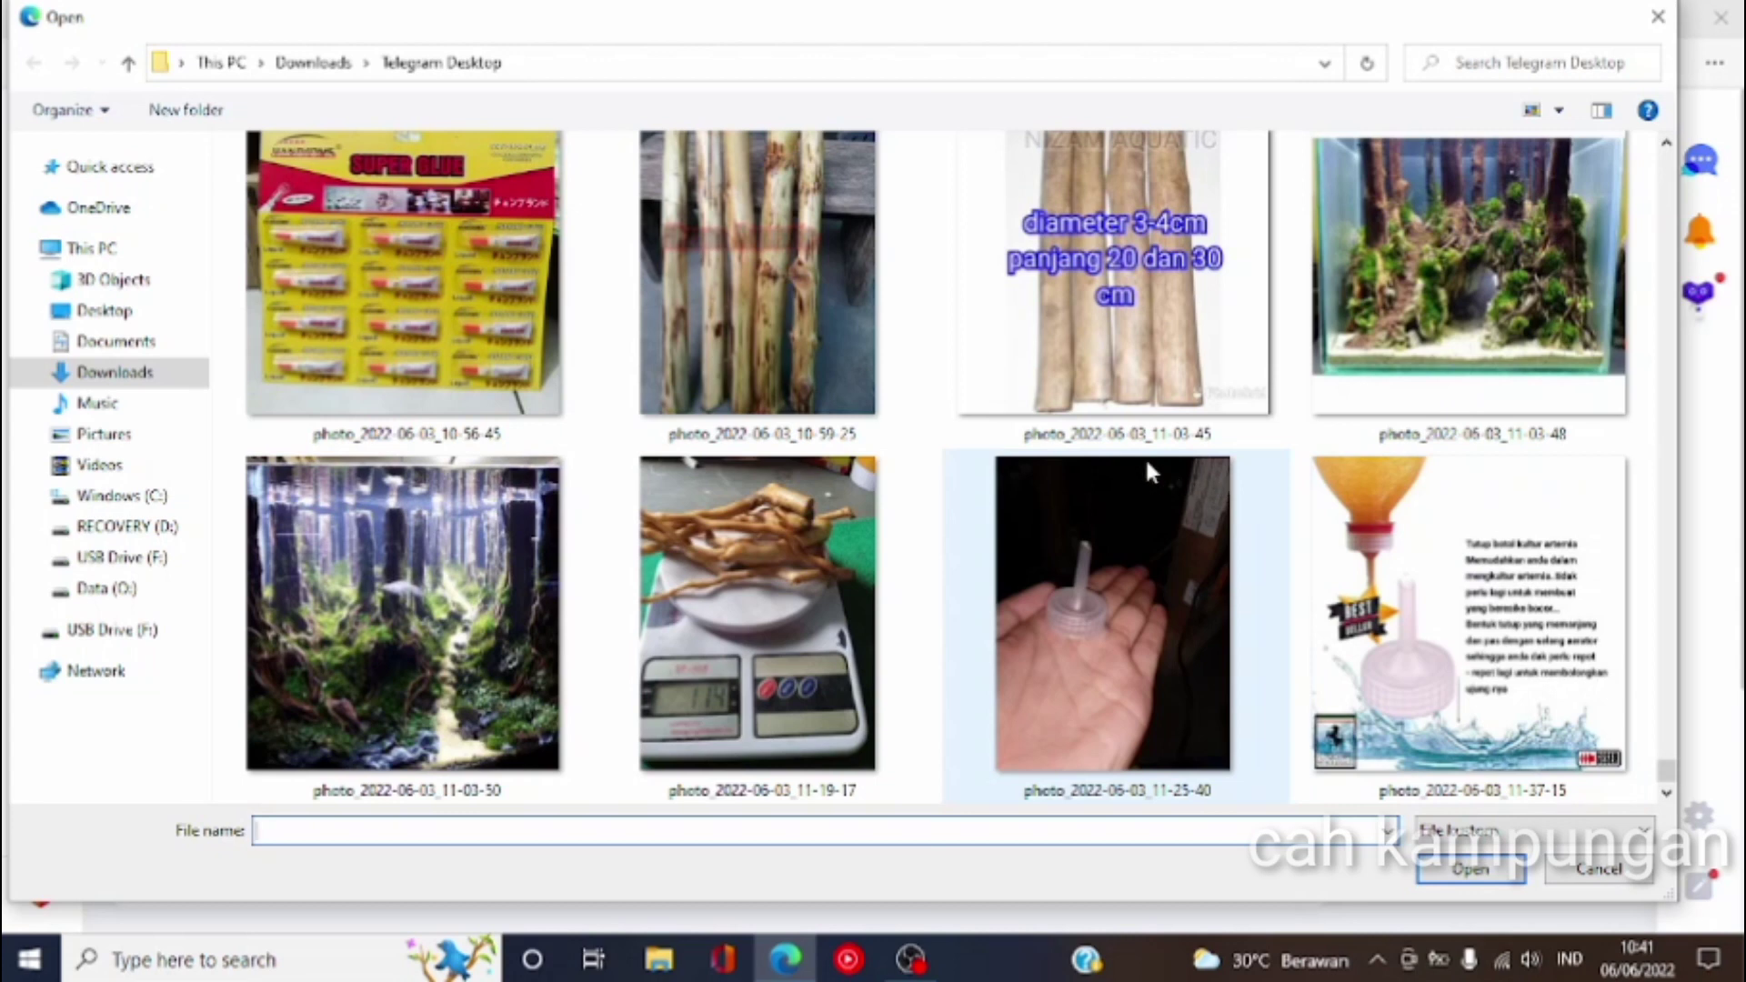
pyautogui.scroll(1, 983, 392)
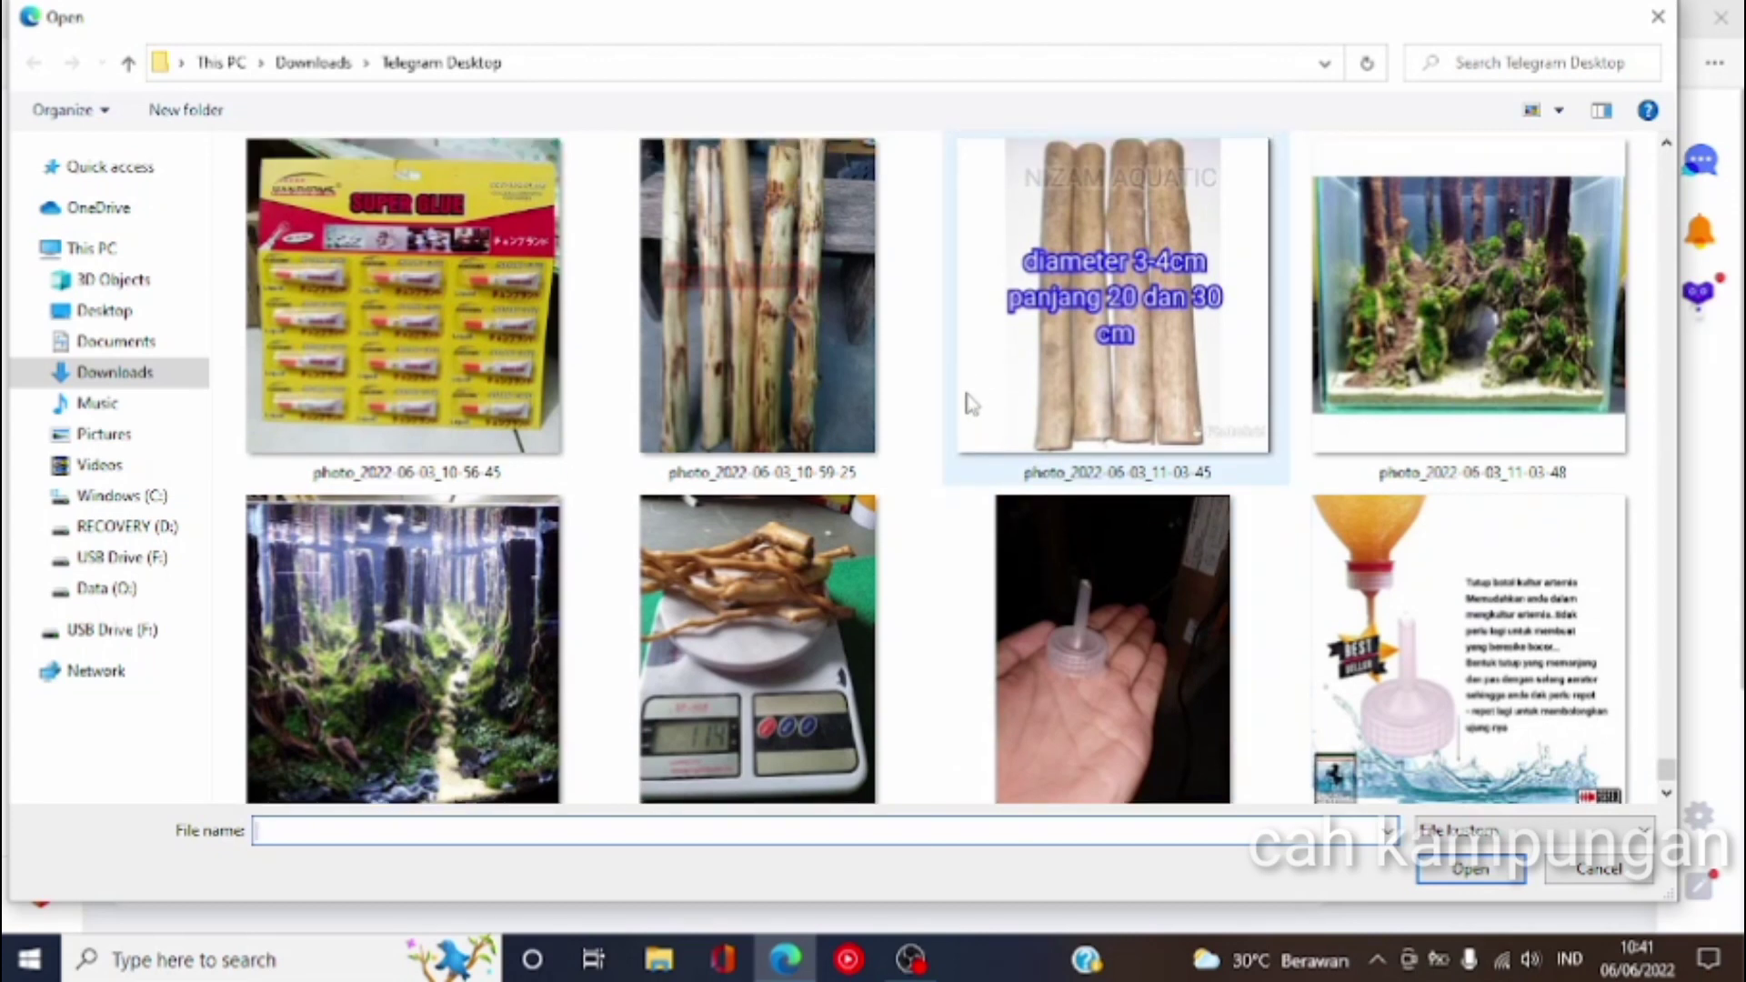
pyautogui.scroll(5, 973, 405)
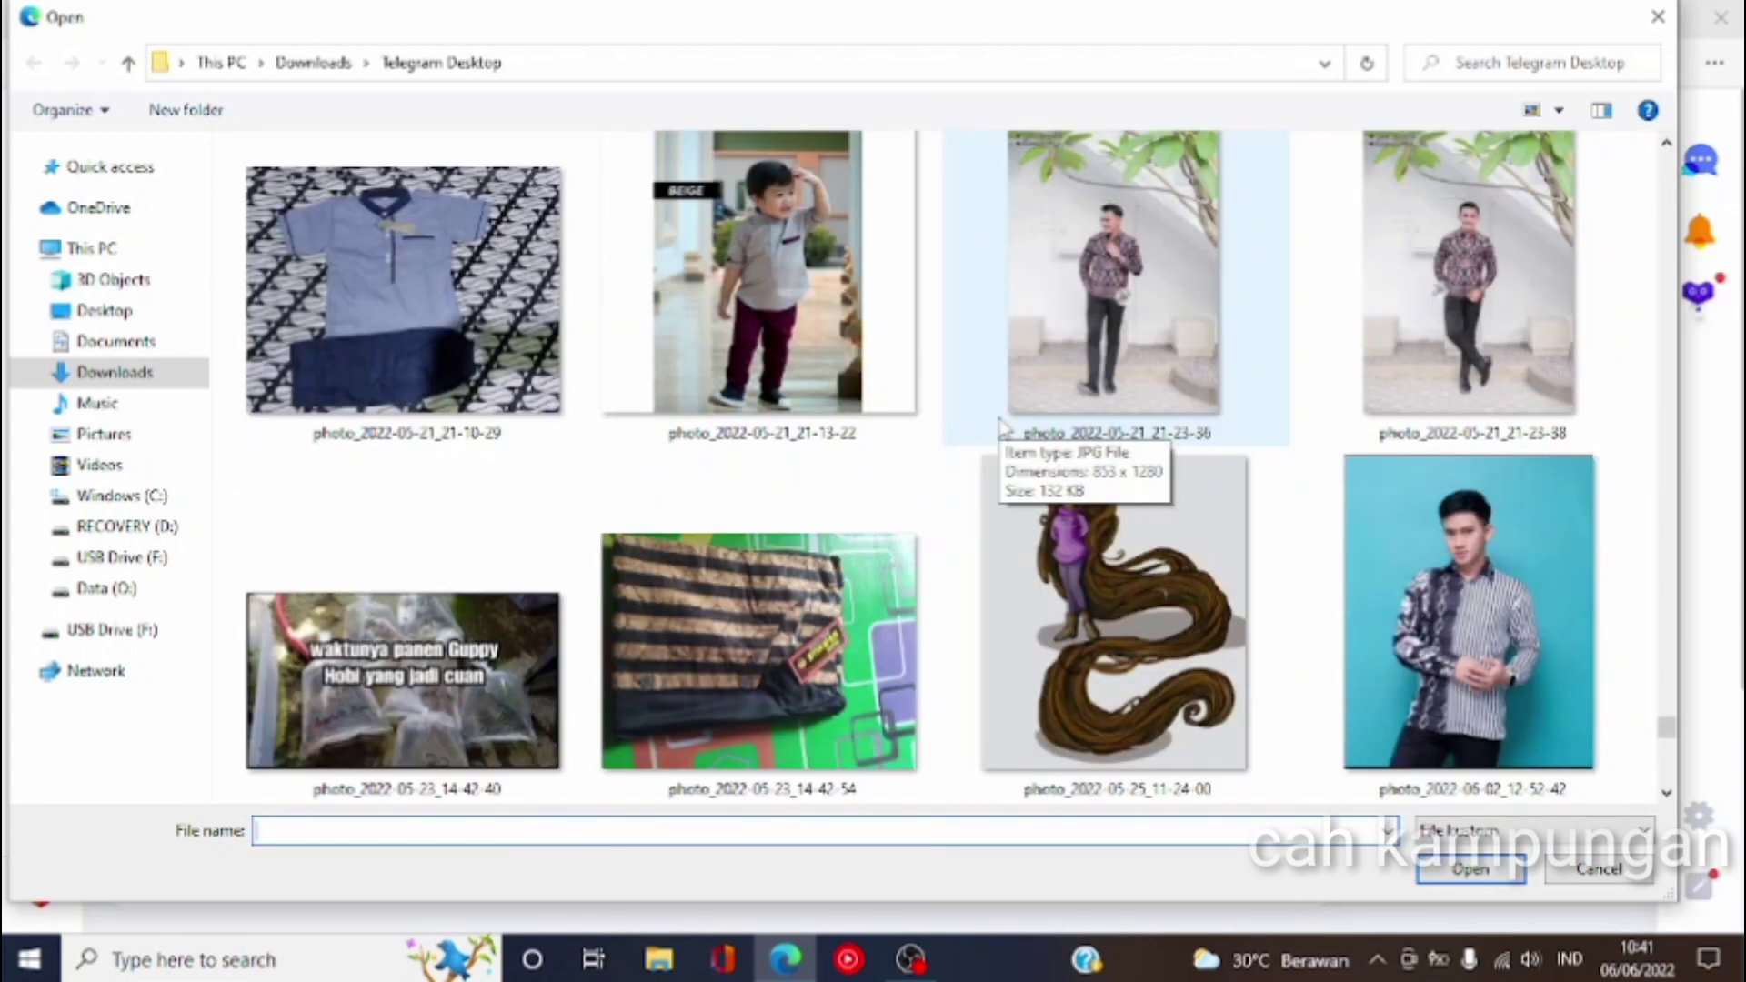
pyautogui.scroll(-5, 1000, 426)
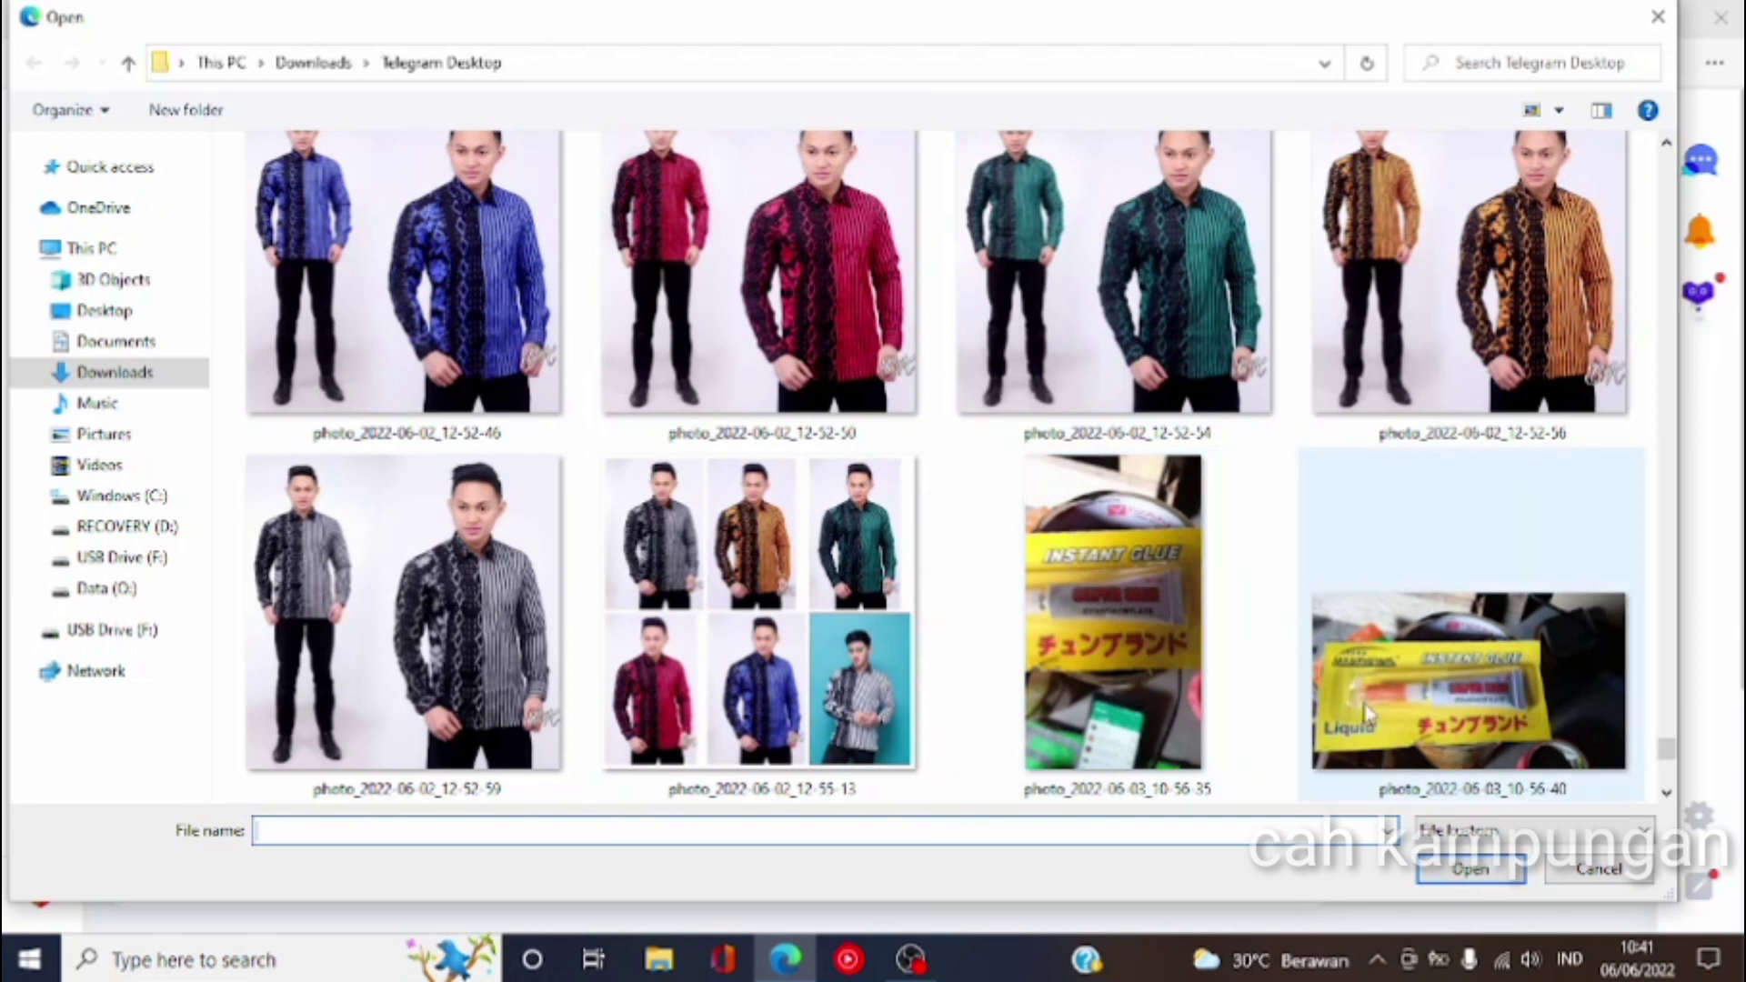
pyautogui.click(1401, 728)
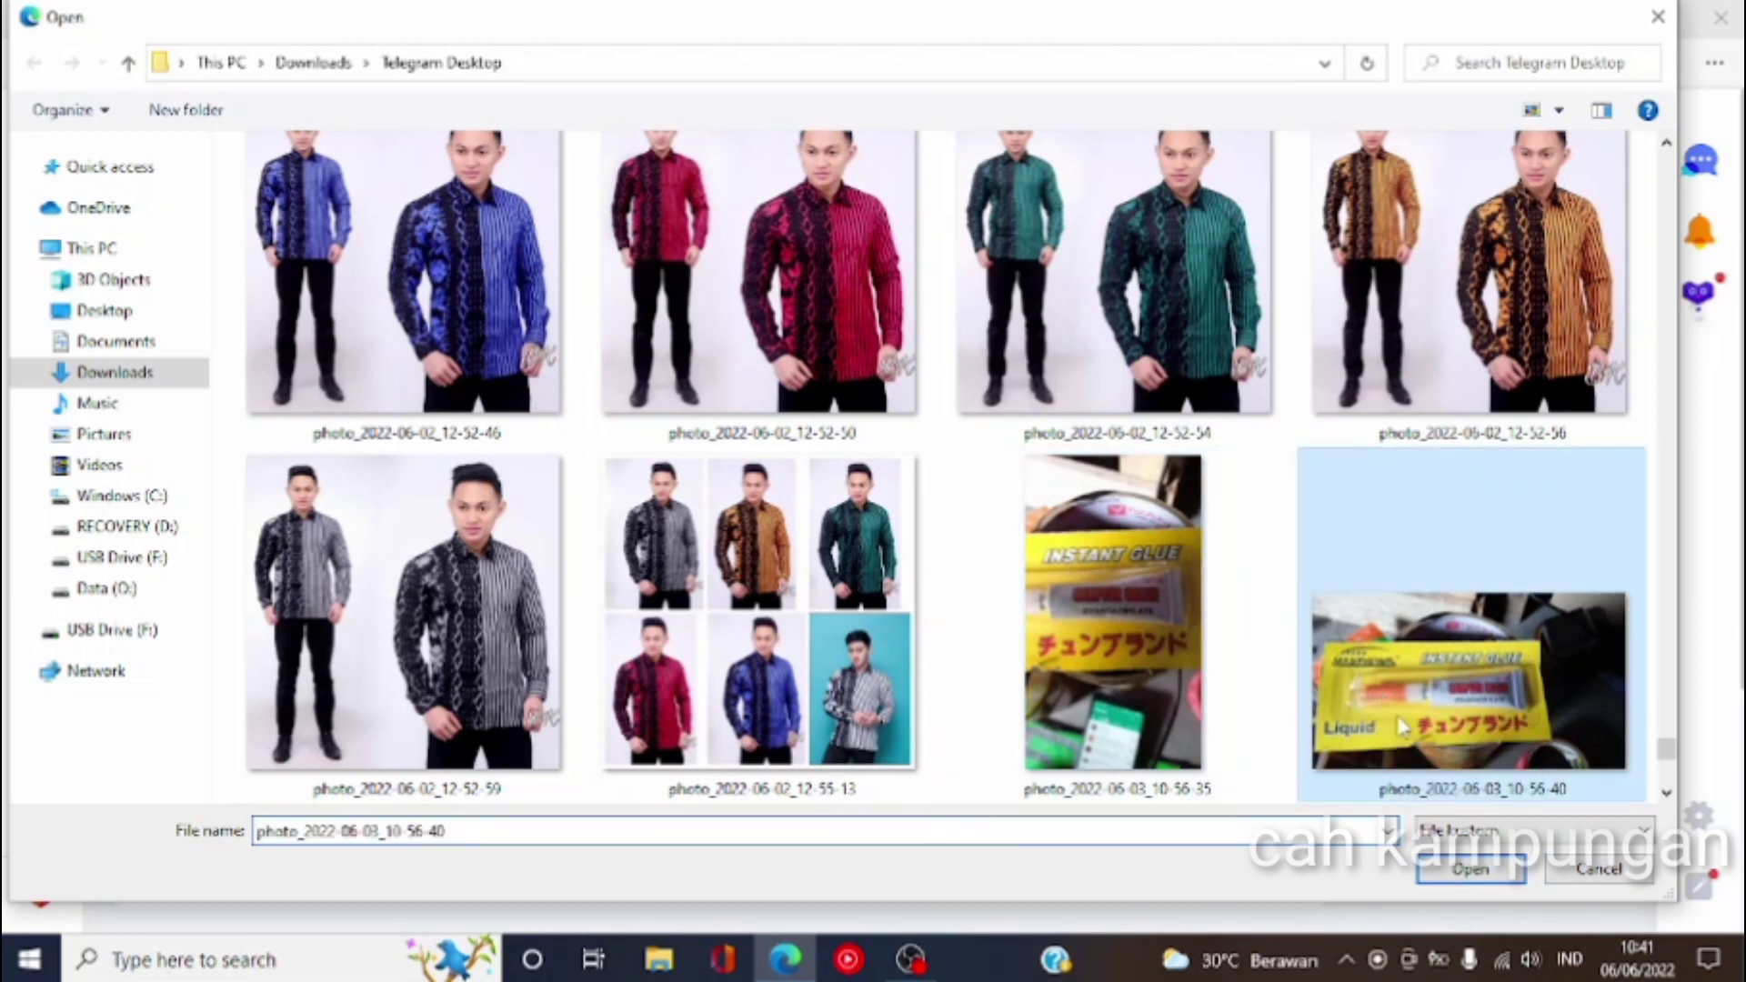
pyautogui.click(1455, 866)
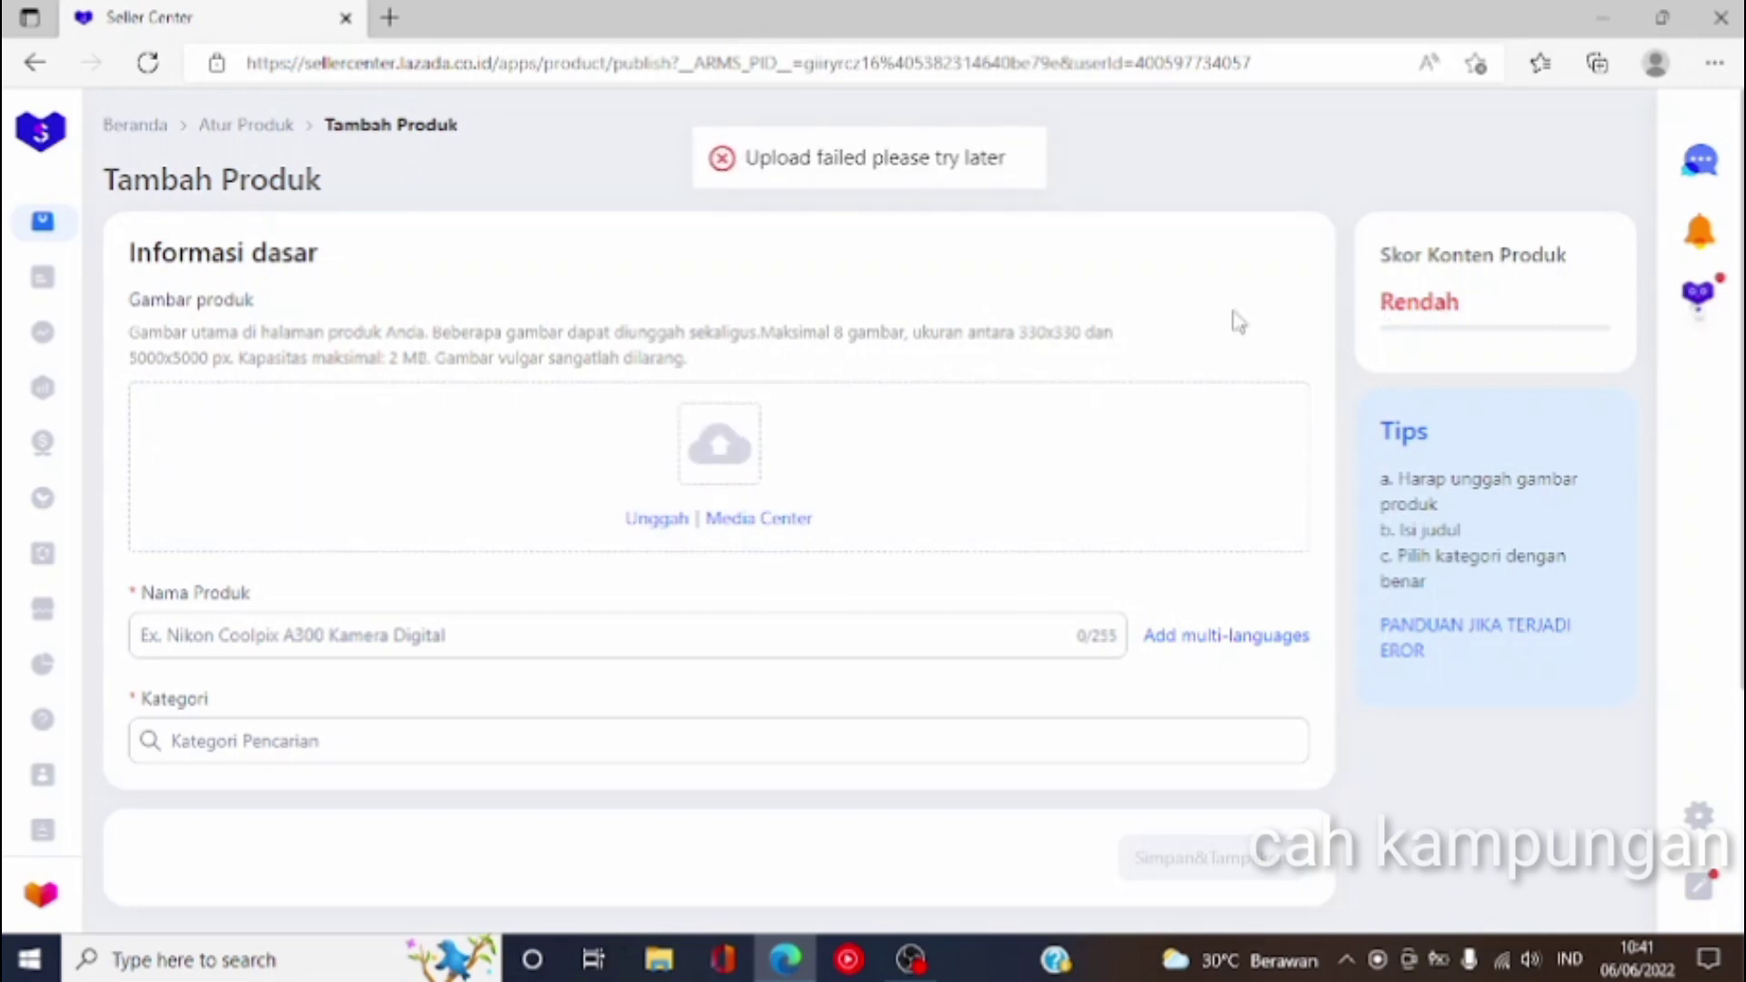
# Step: Upload photo_2022-06-03_10-56-45, the full card of glue tubes, as the first product image
pyautogui.click(669, 528)
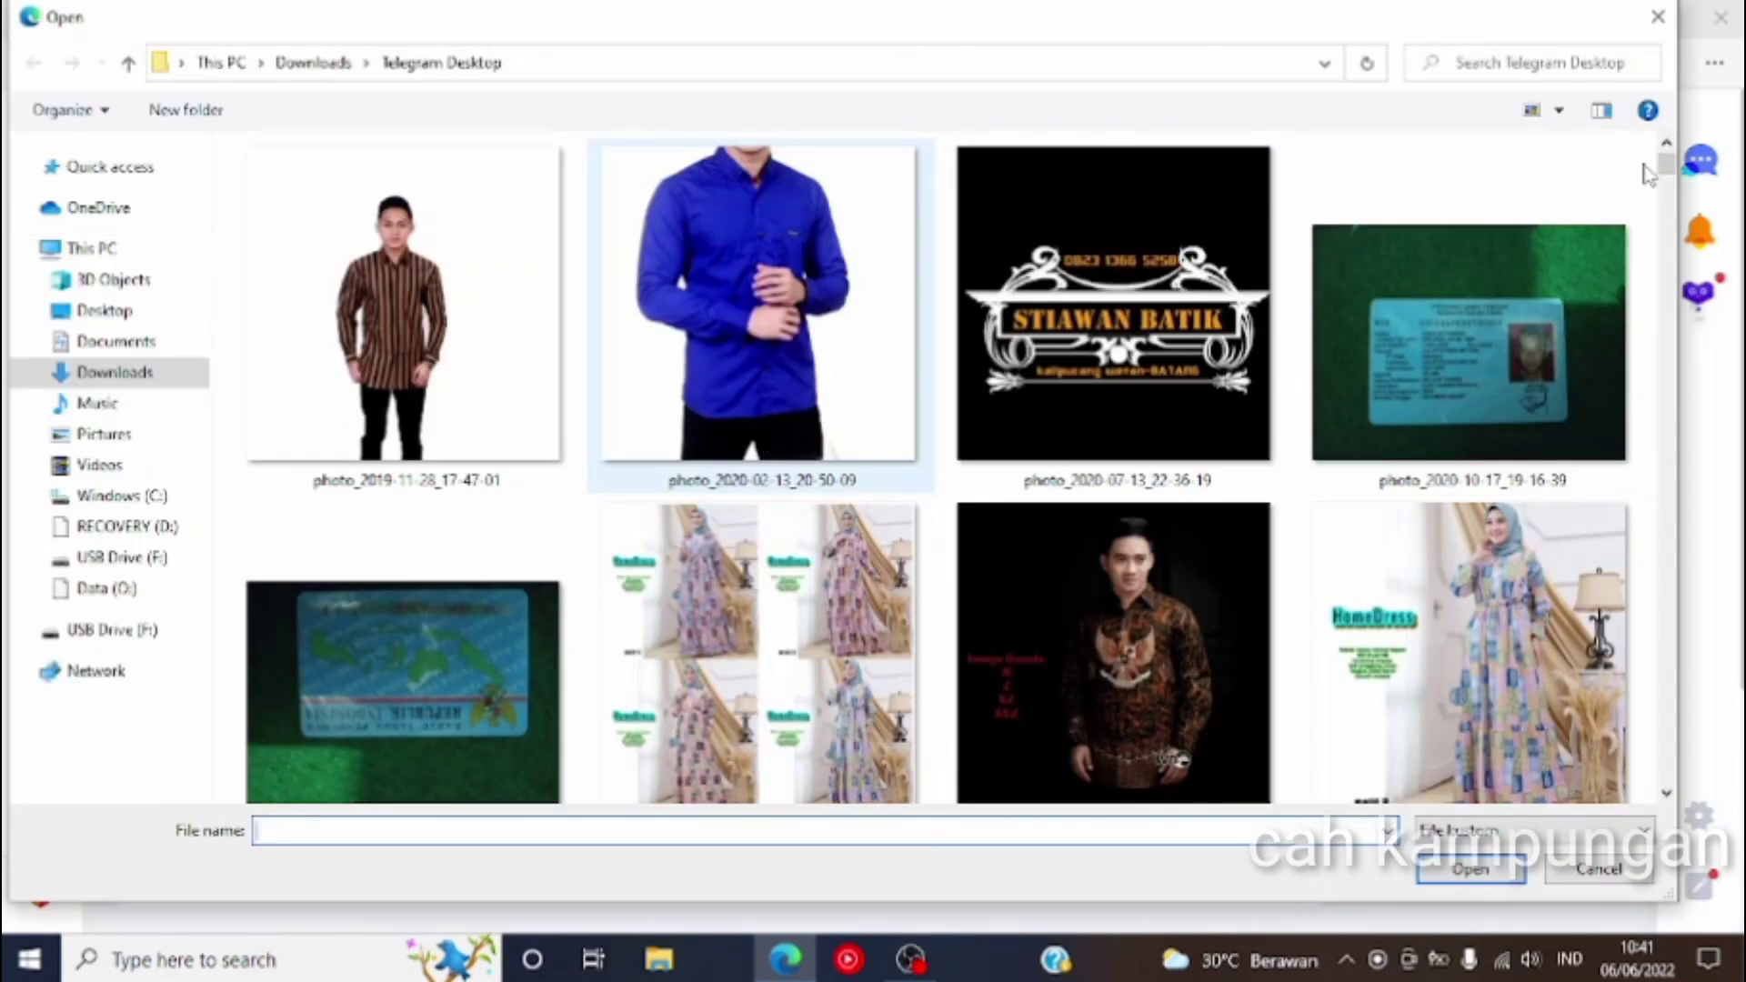
pyautogui.moveTo(1670, 168); pyautogui.dragTo(1667, 773)
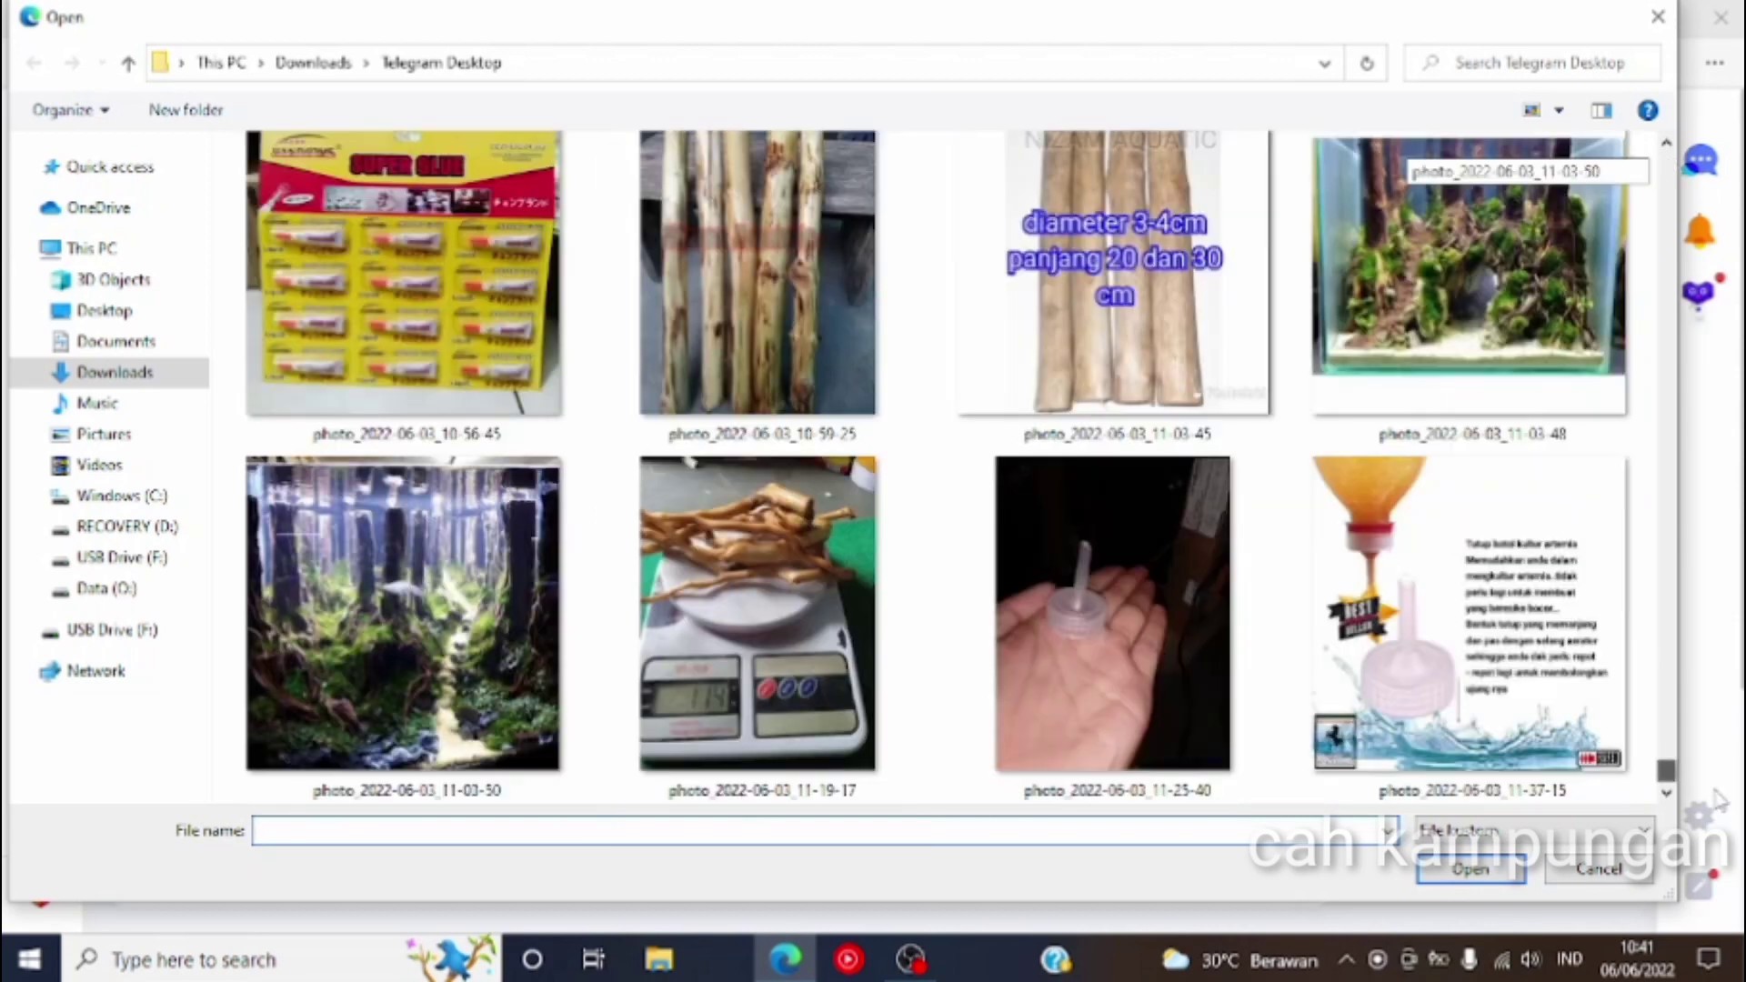
pyautogui.click(452, 382)
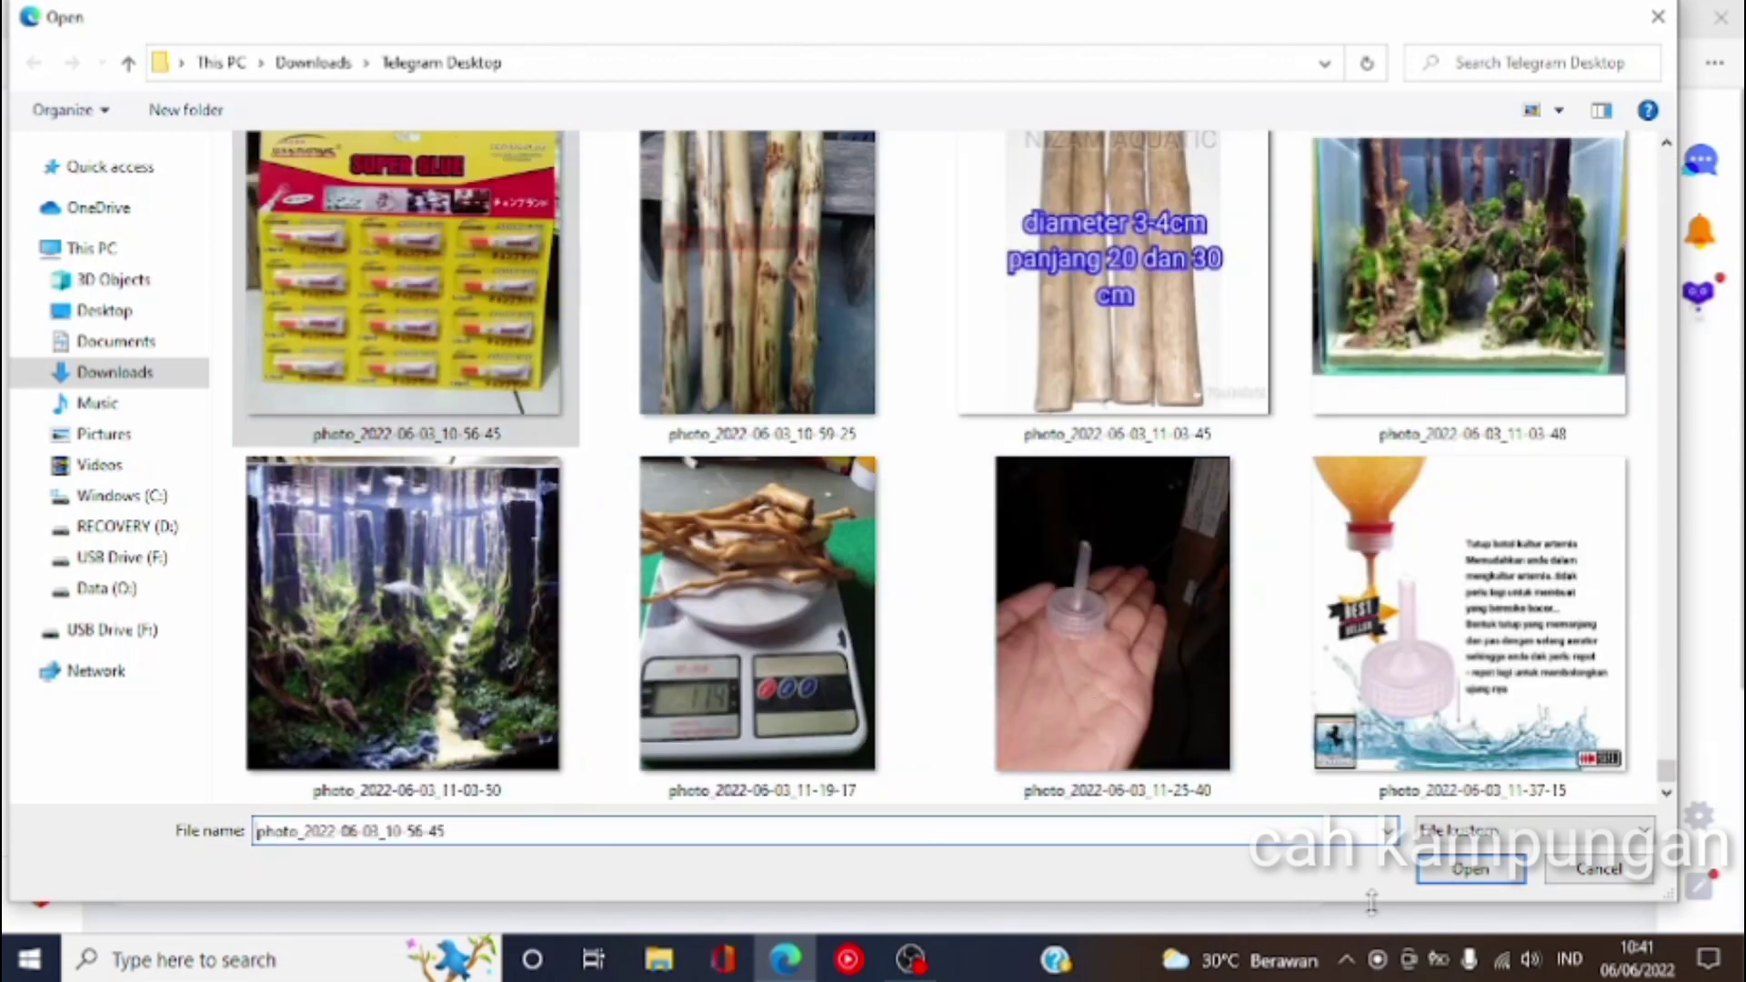
pyautogui.click(1437, 875)
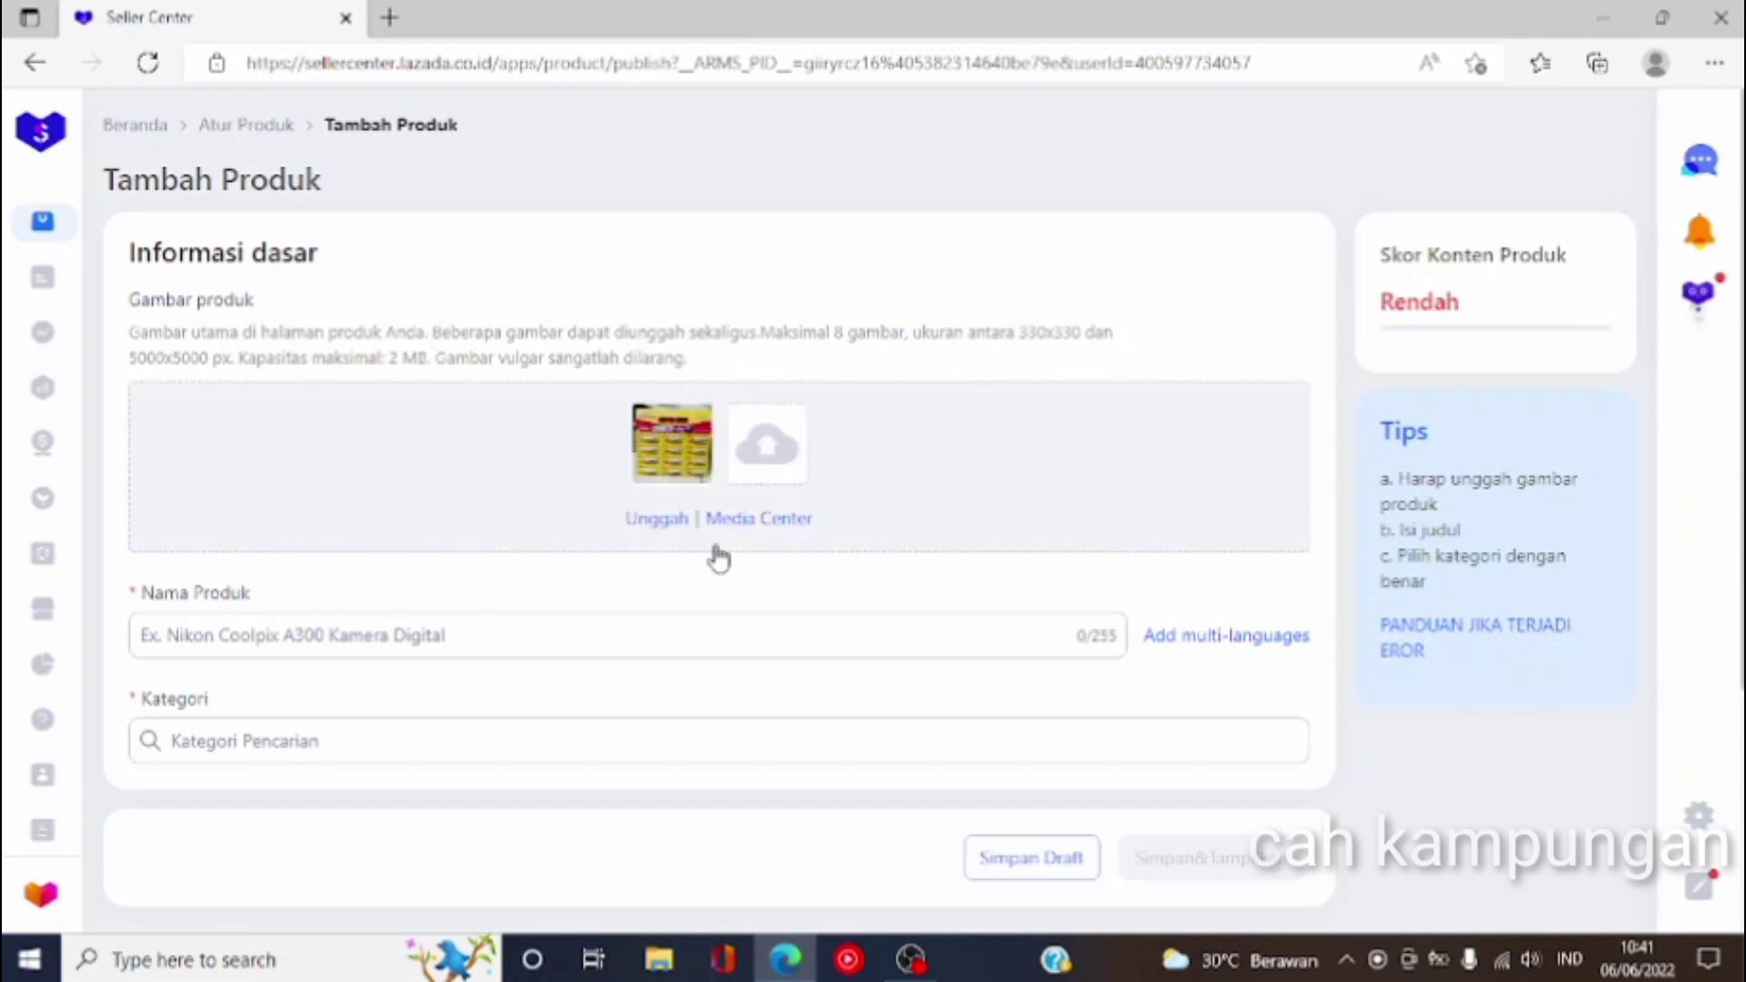
# Step: Add photo_2022-06-03_10-56-40, the horizontal shot of the glue pack, as the second product image
pyautogui.click(669, 527)
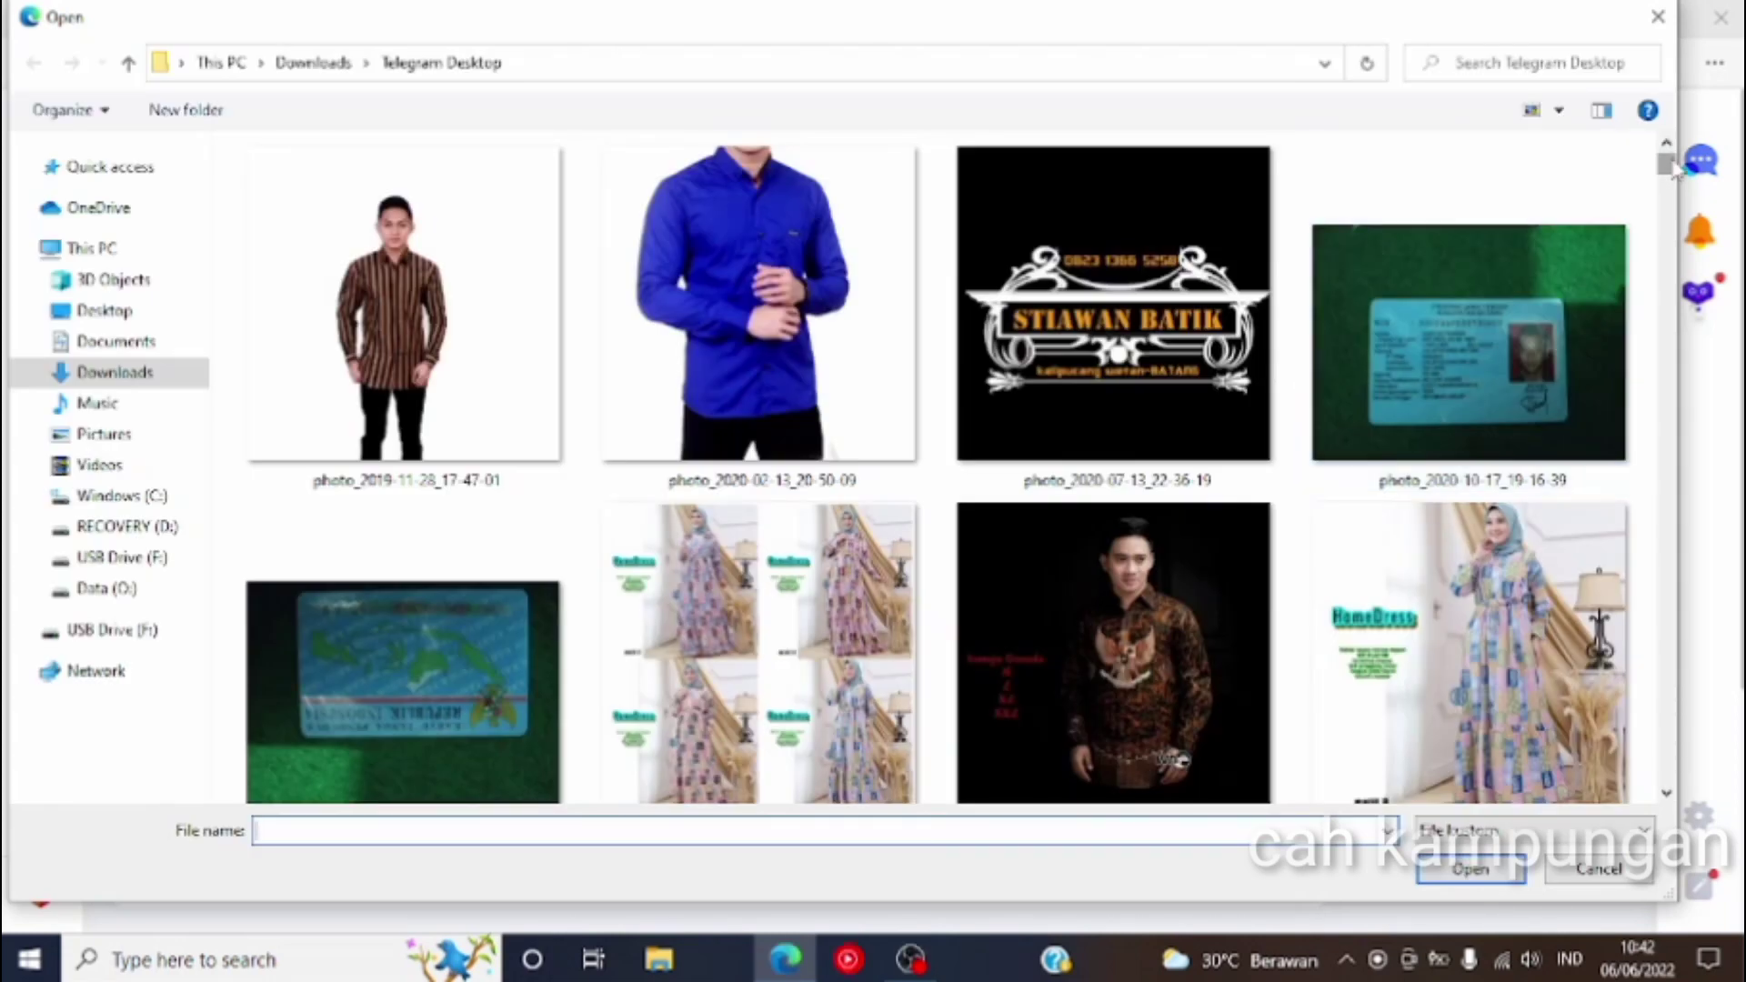
pyautogui.moveTo(1671, 167); pyautogui.dragTo(1689, 773)
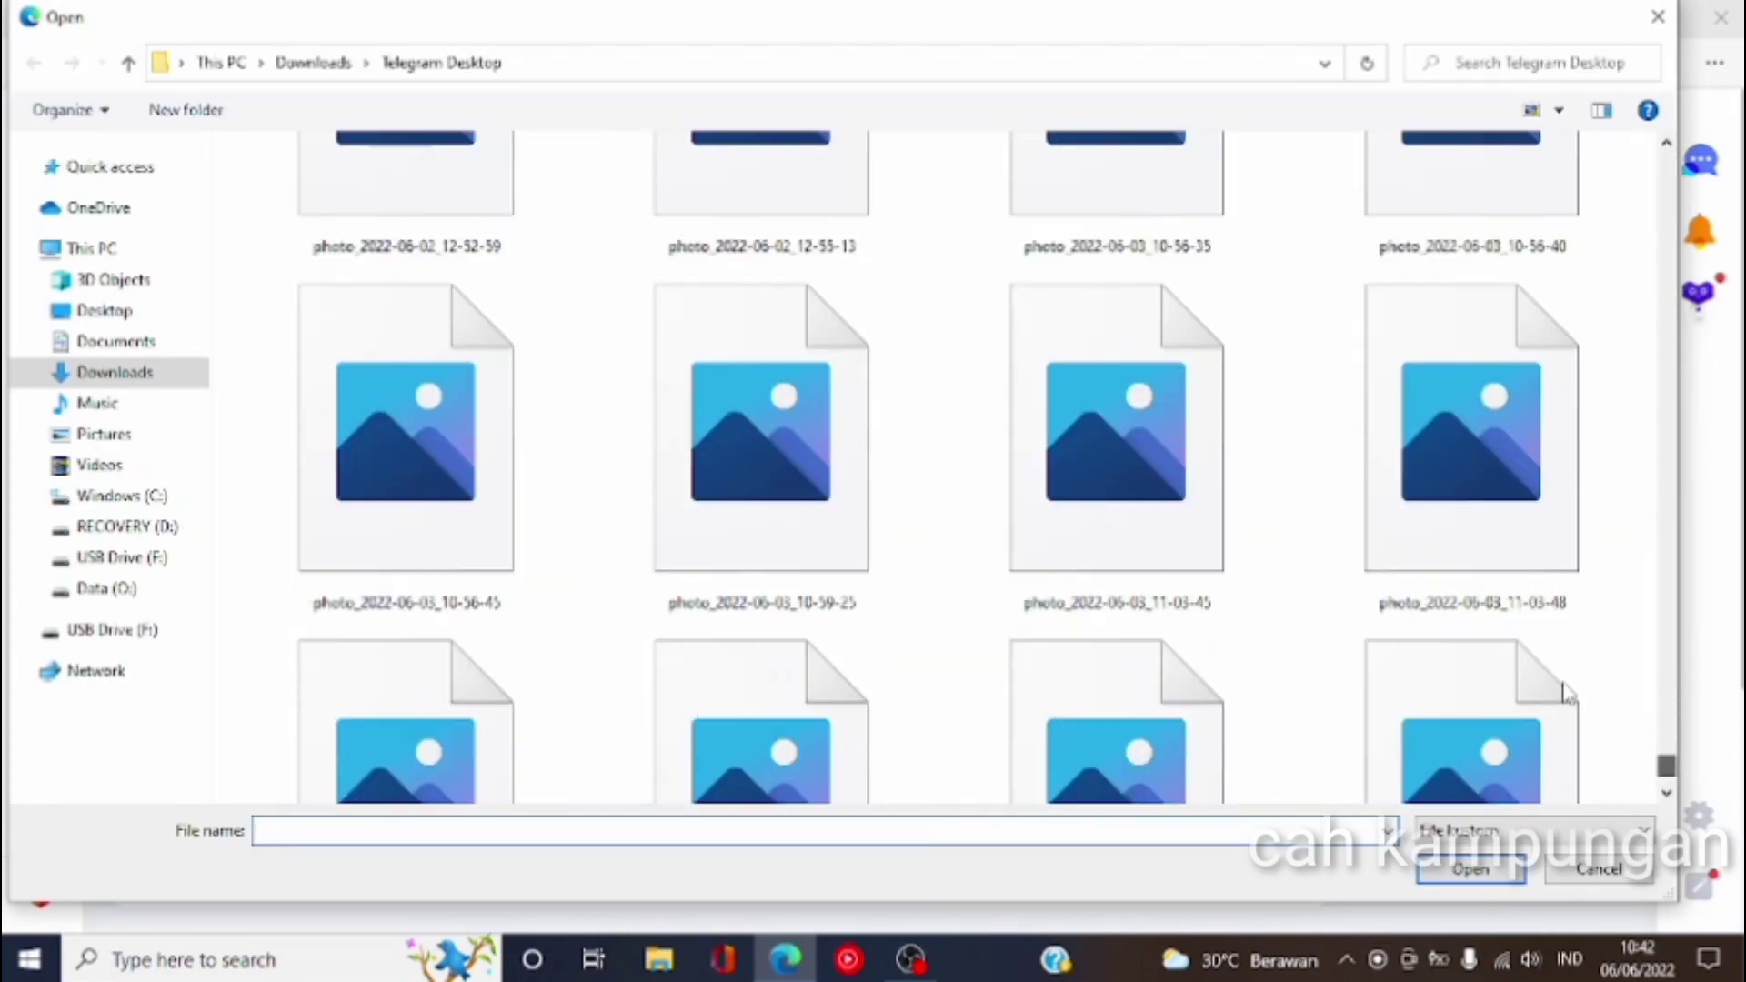
pyautogui.click(1415, 211)
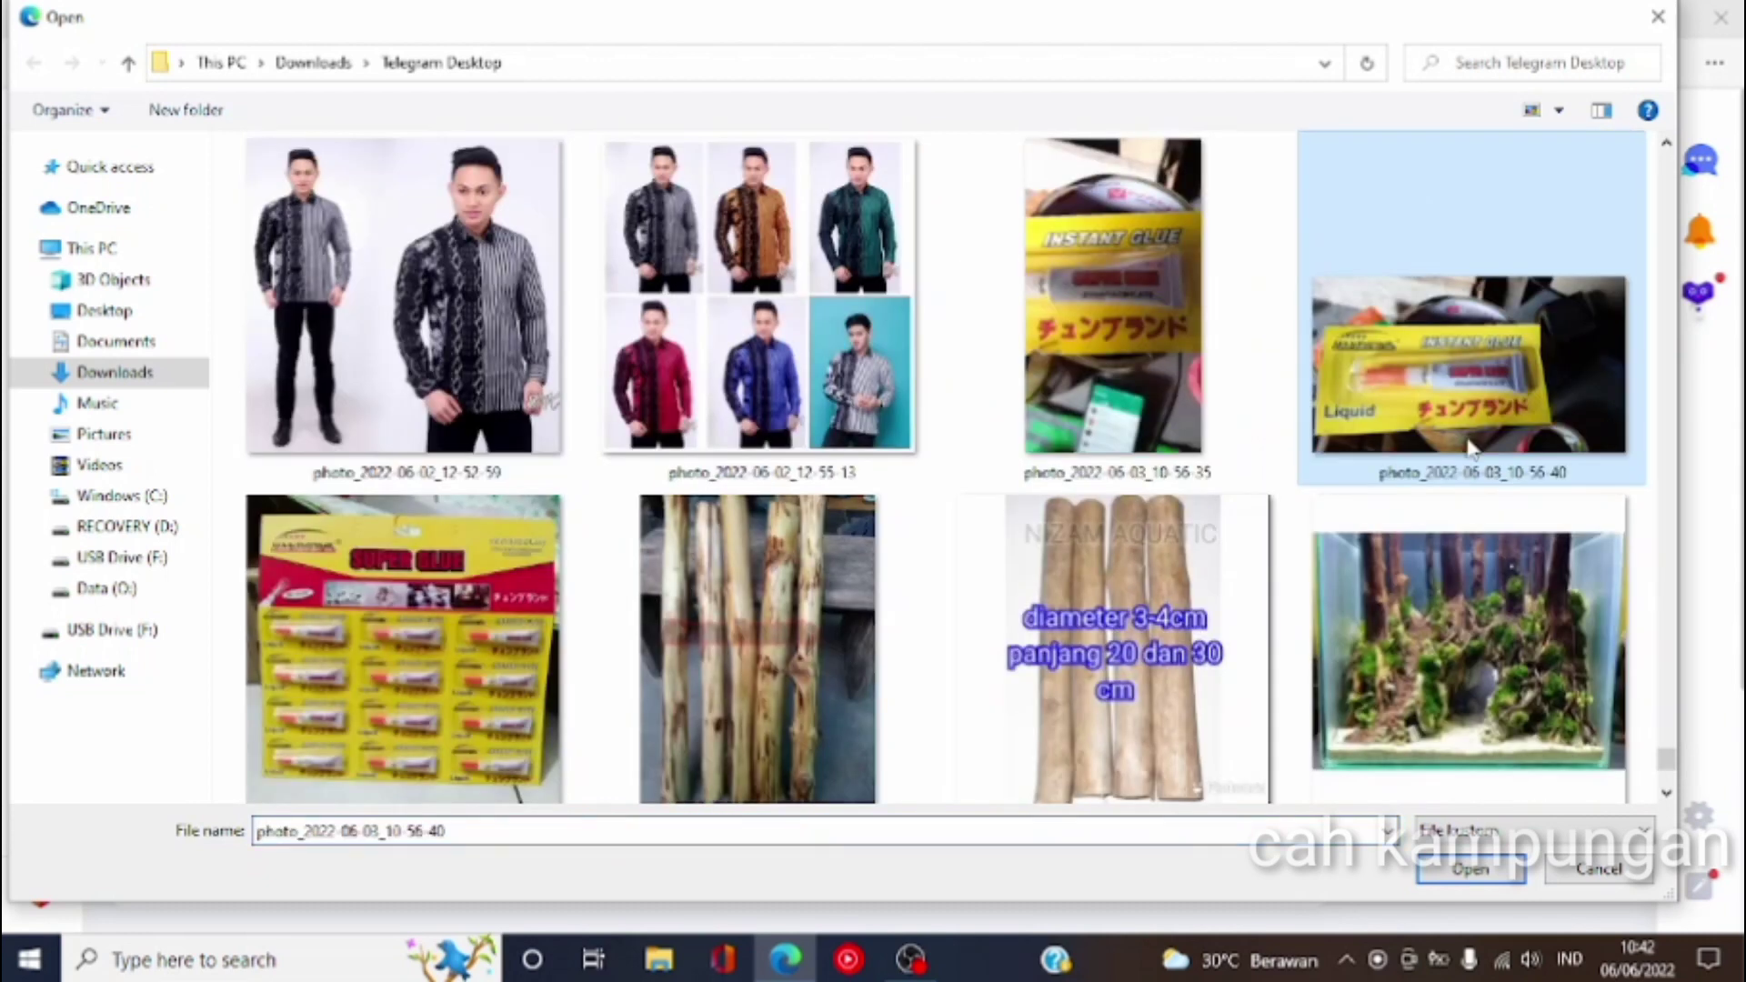
pyautogui.click(1470, 869)
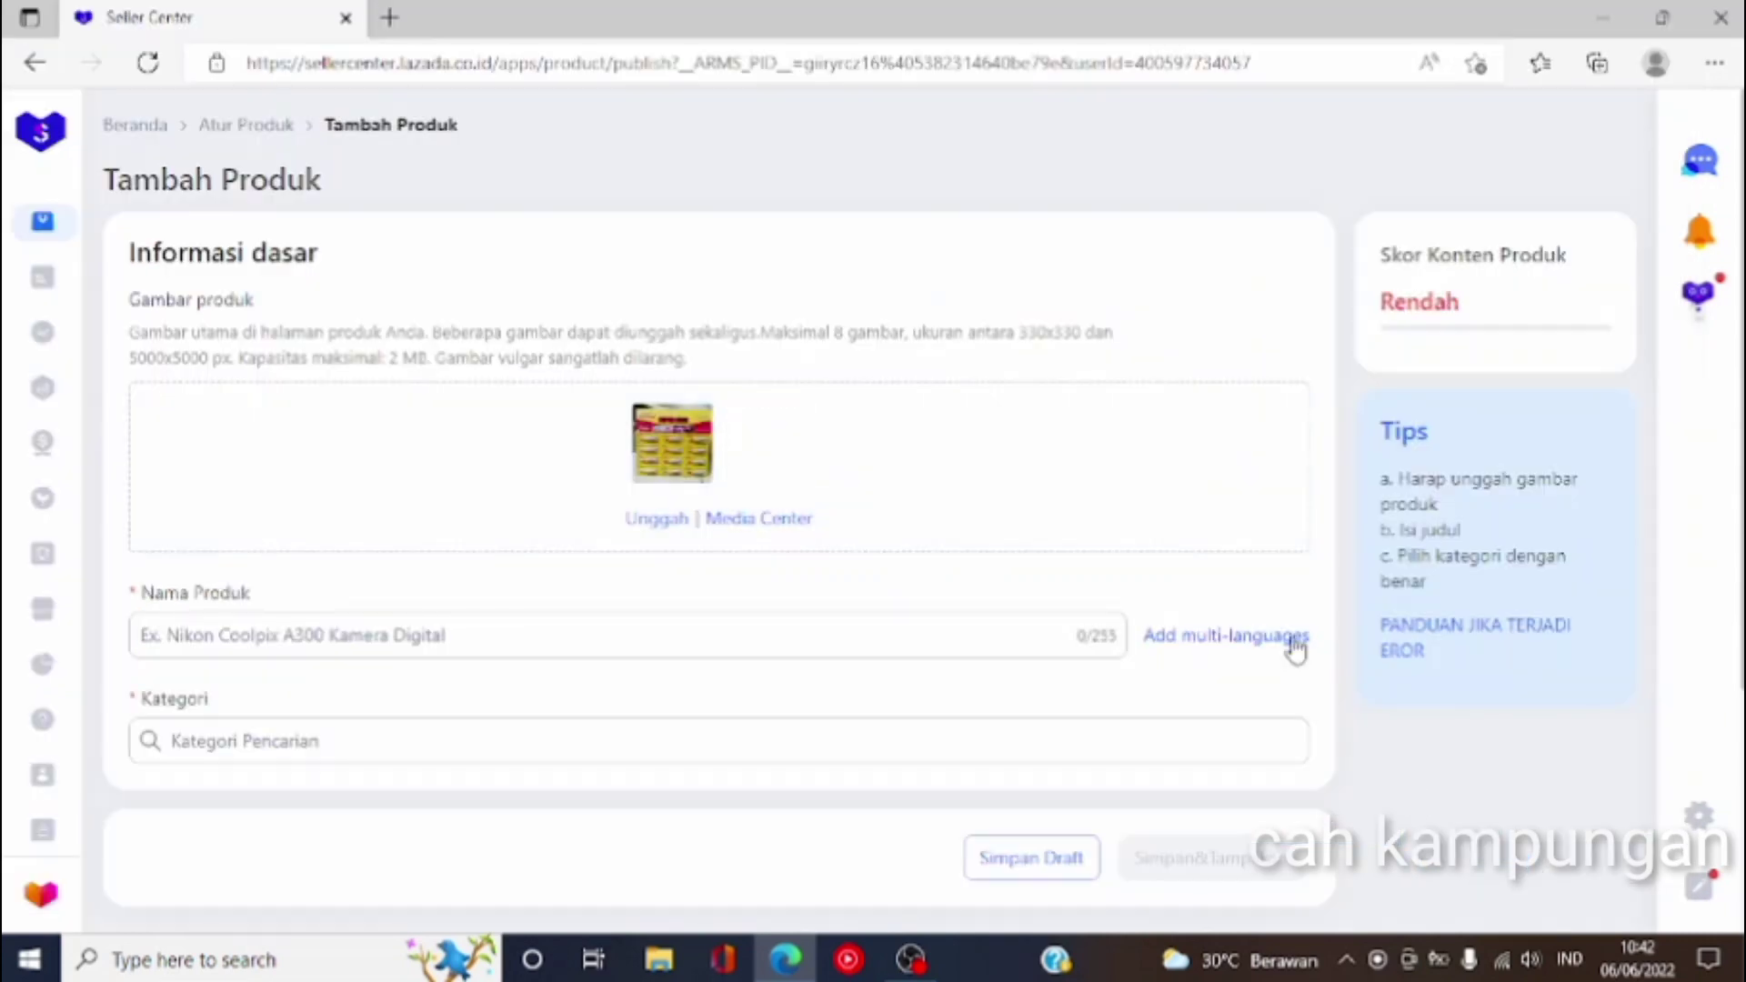
# Step: Add photo_2022-06-03_10-56-35, the vertical shot of the glue pack, as the third product image
pyautogui.click(651, 523)
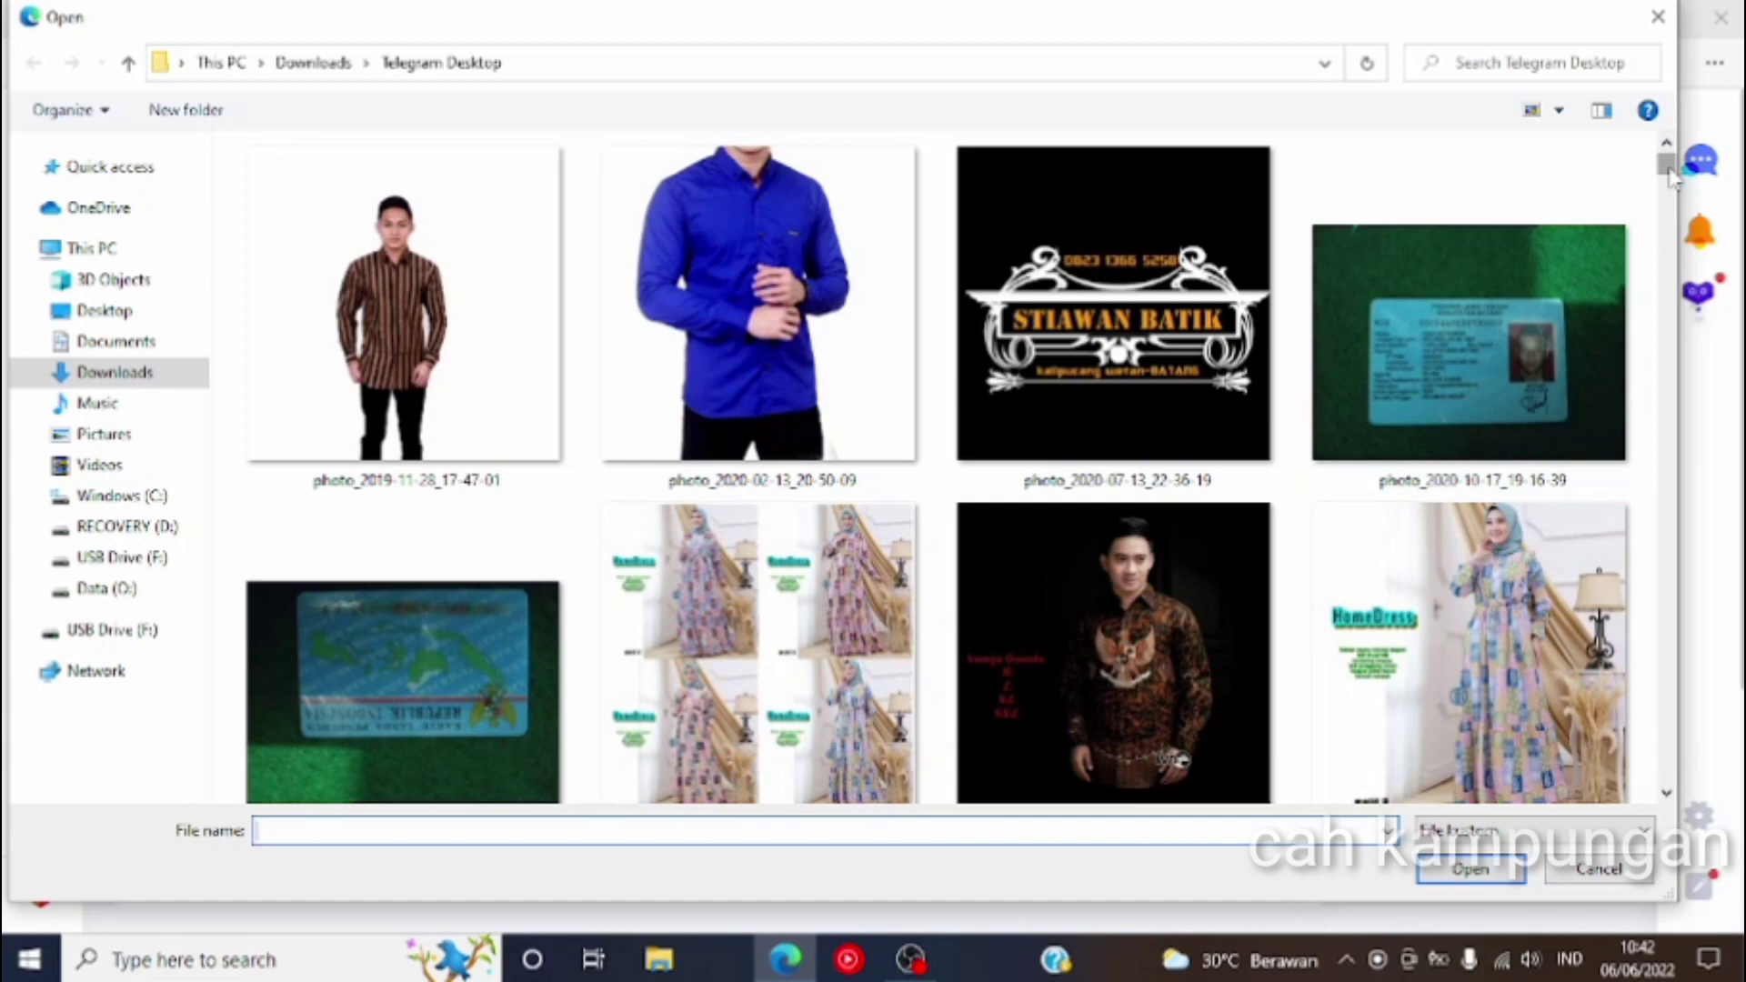
pyautogui.moveTo(1667, 166); pyautogui.dragTo(1653, 809)
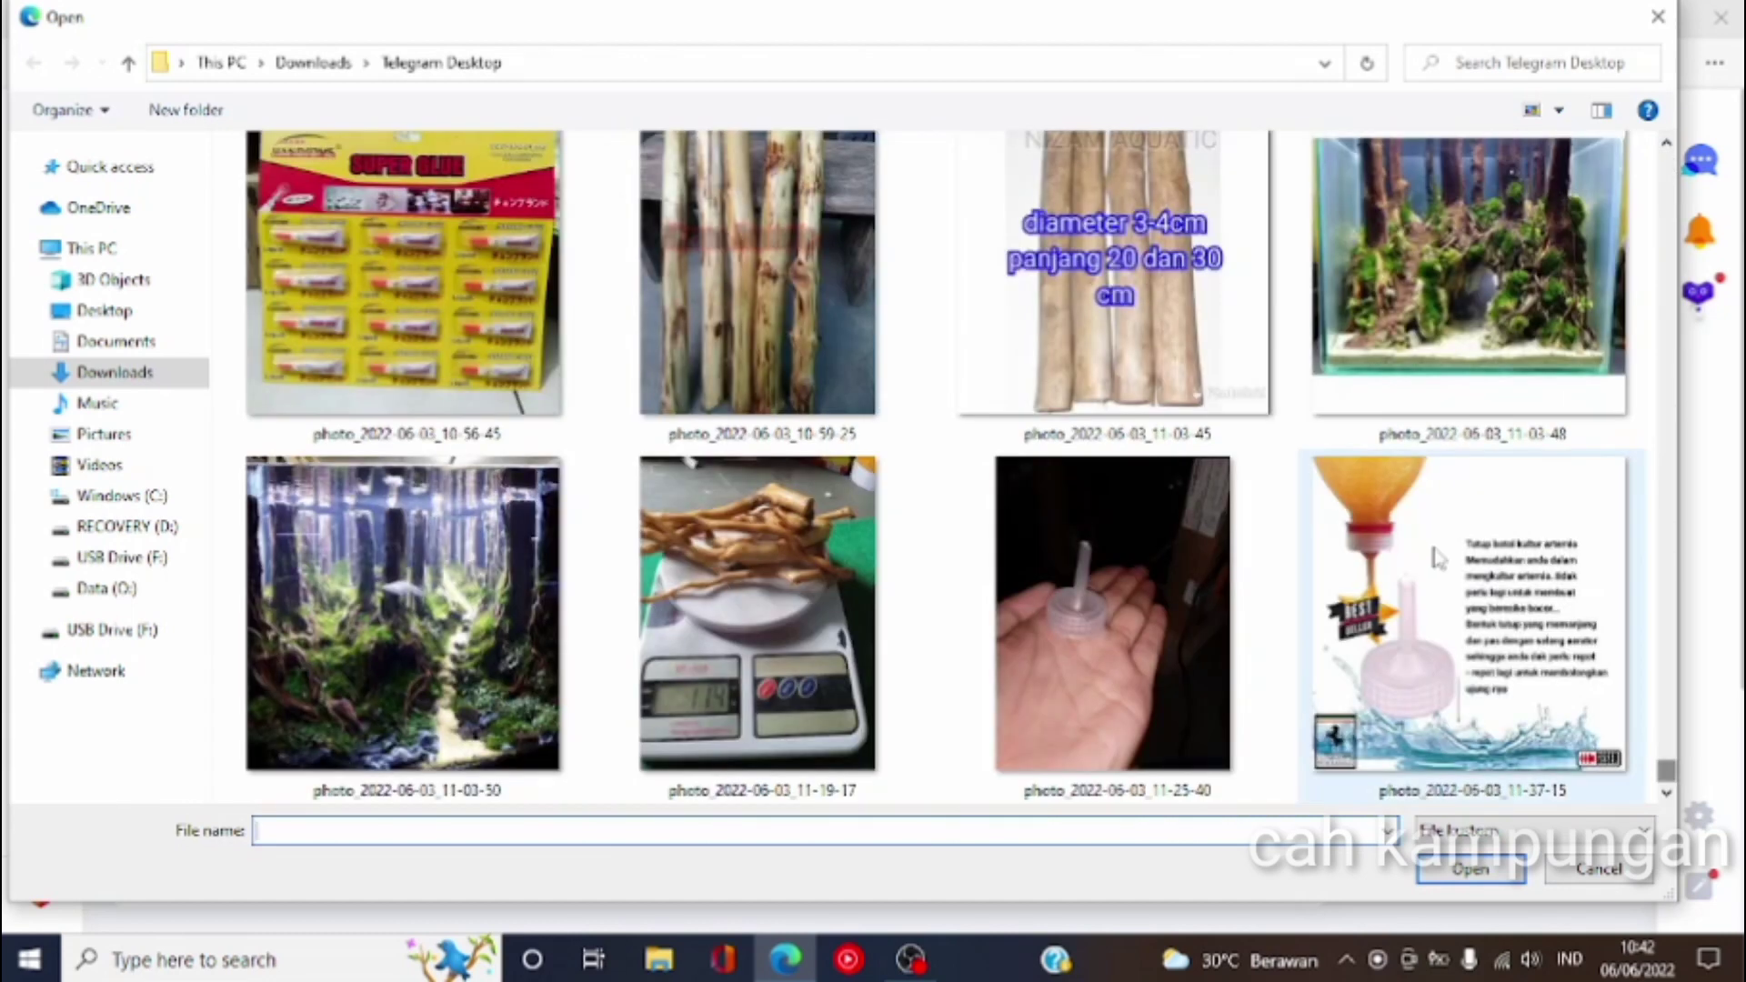
pyautogui.scroll(3, 1116, 365)
pyautogui.click(1116, 364)
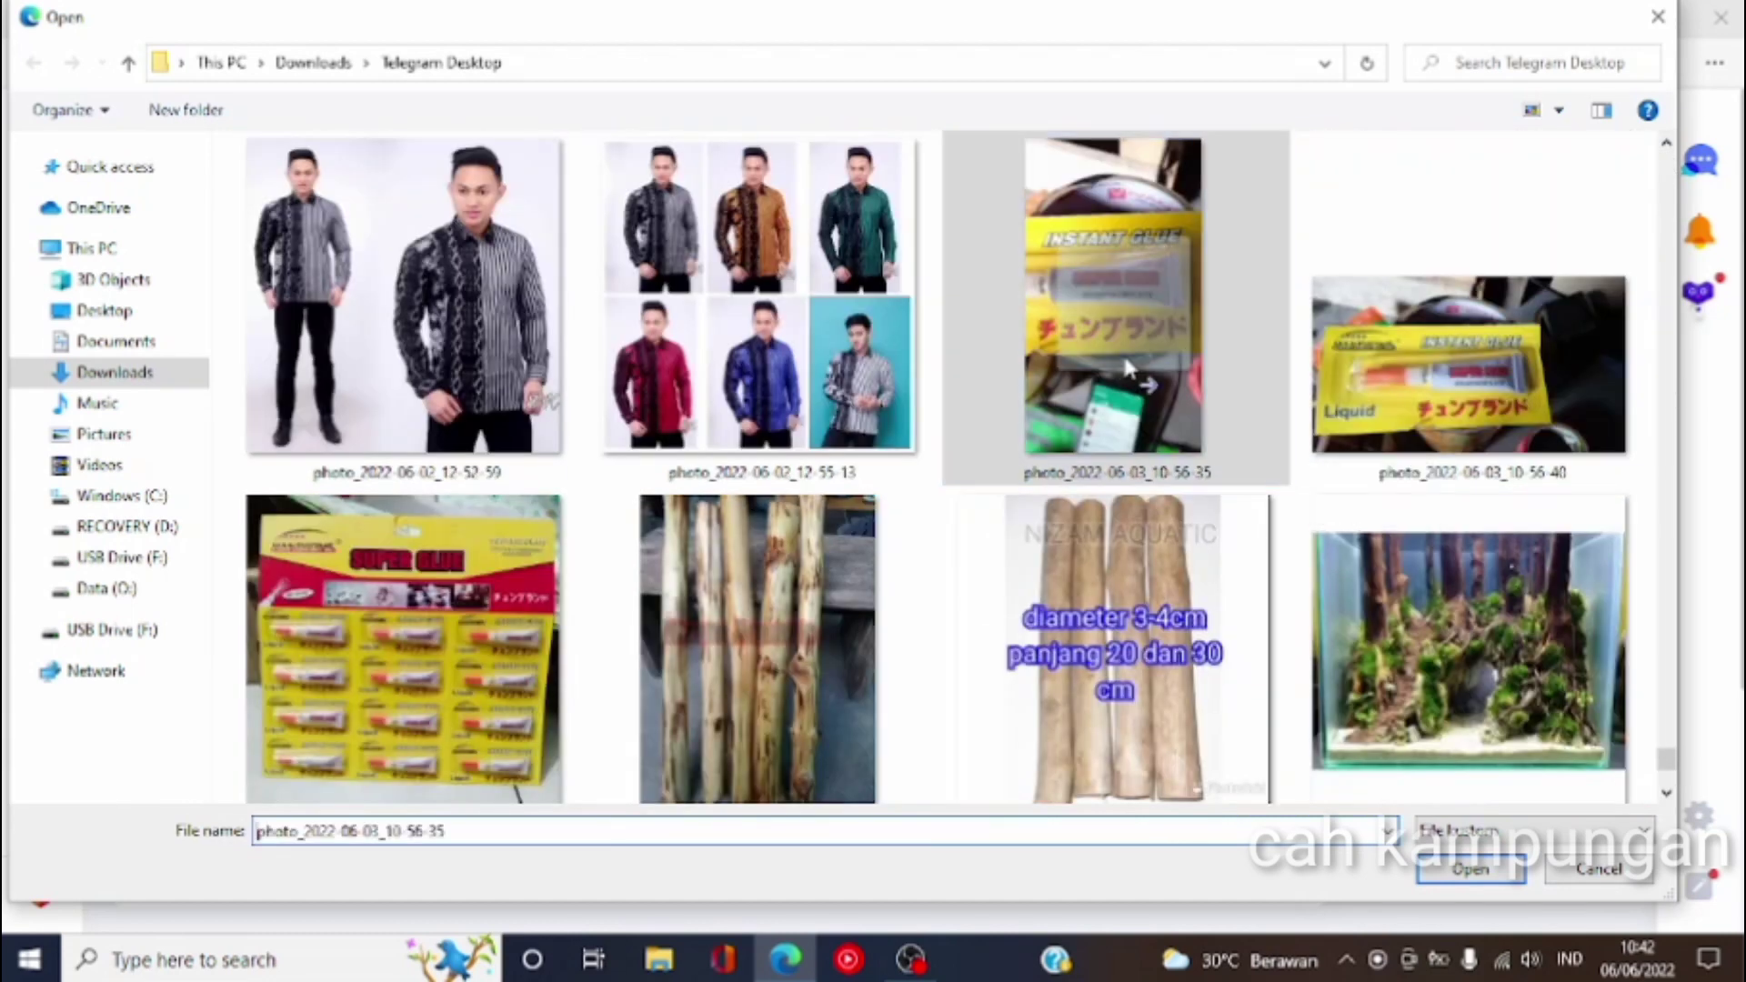
pyautogui.click(1461, 871)
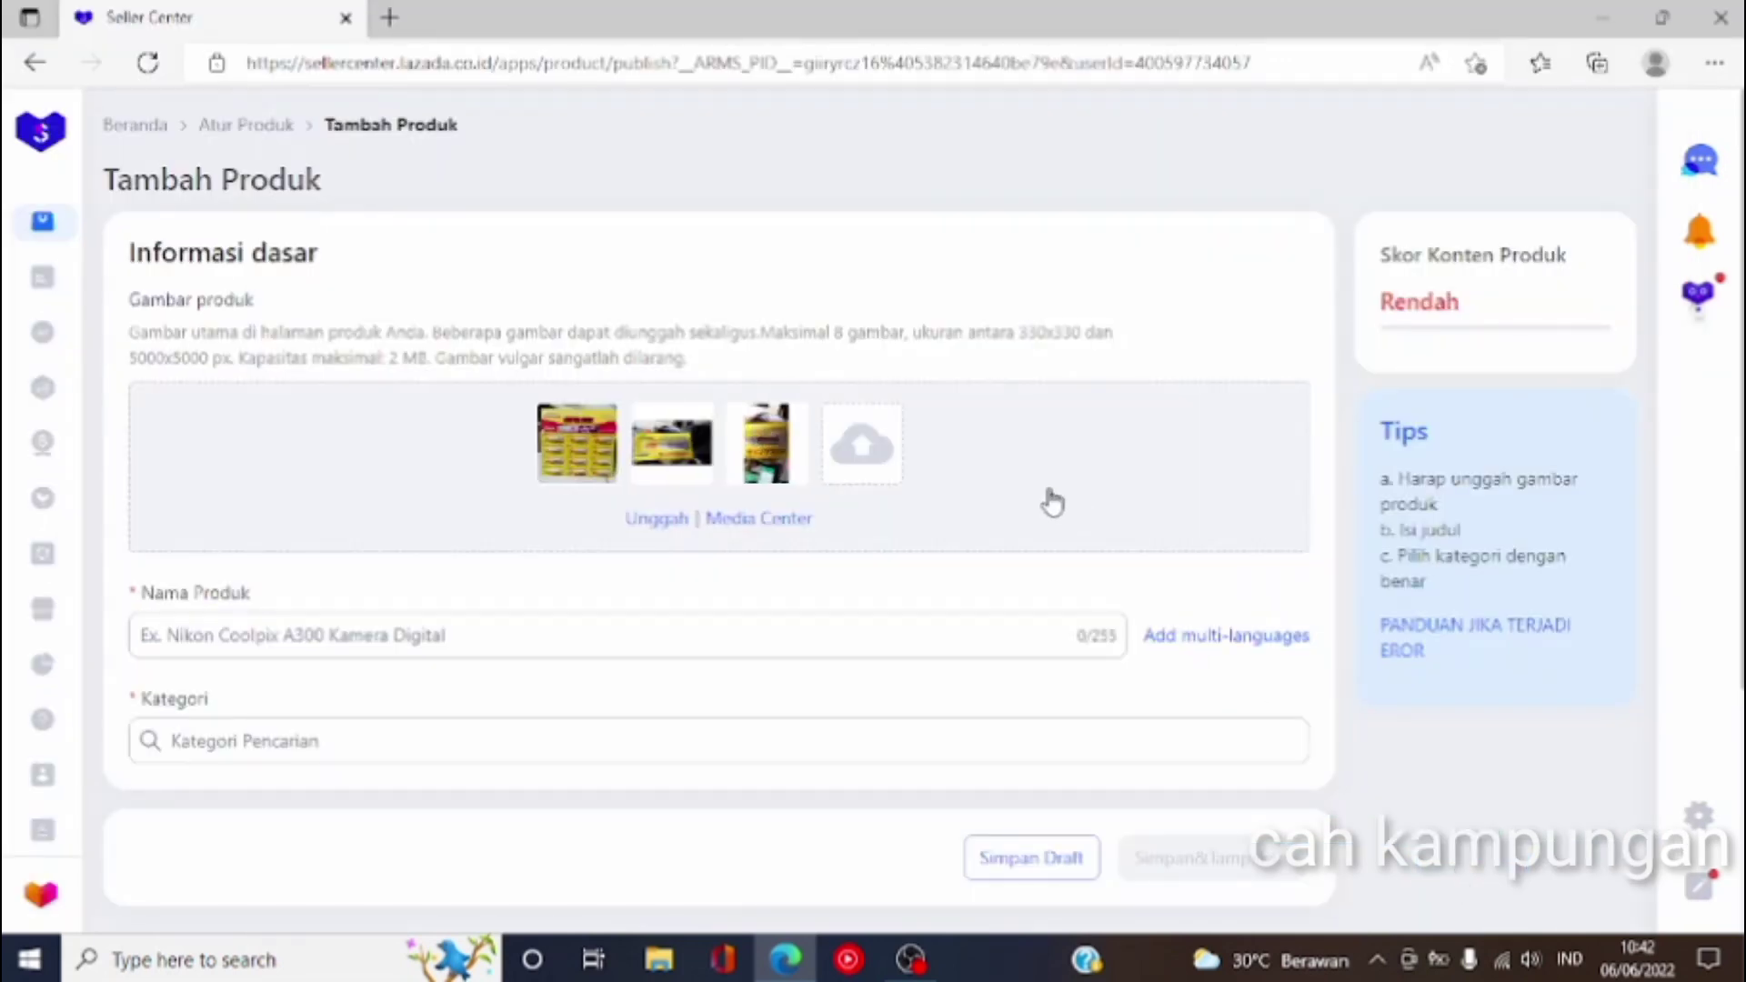
# Step: Enter "lem korea aquascape termurah" as the product name
pyautogui.scroll(-3, 708, 433)
pyautogui.click(629, 380)
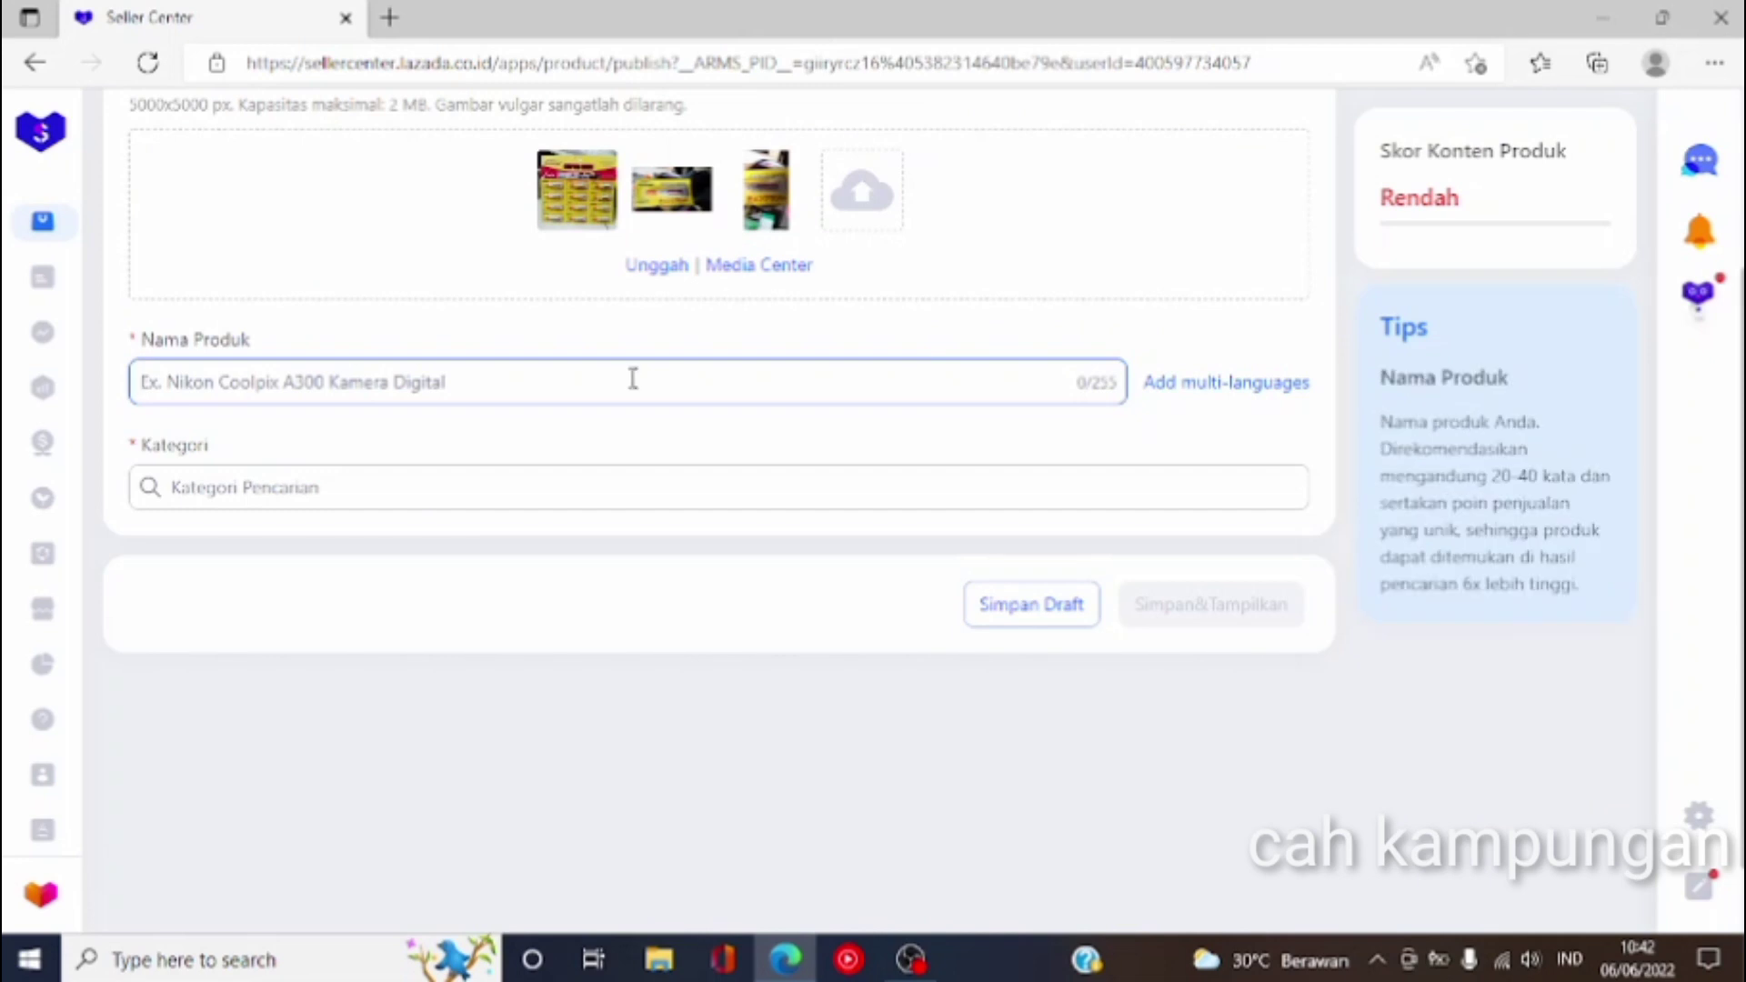
pyautogui.write('lem ko')
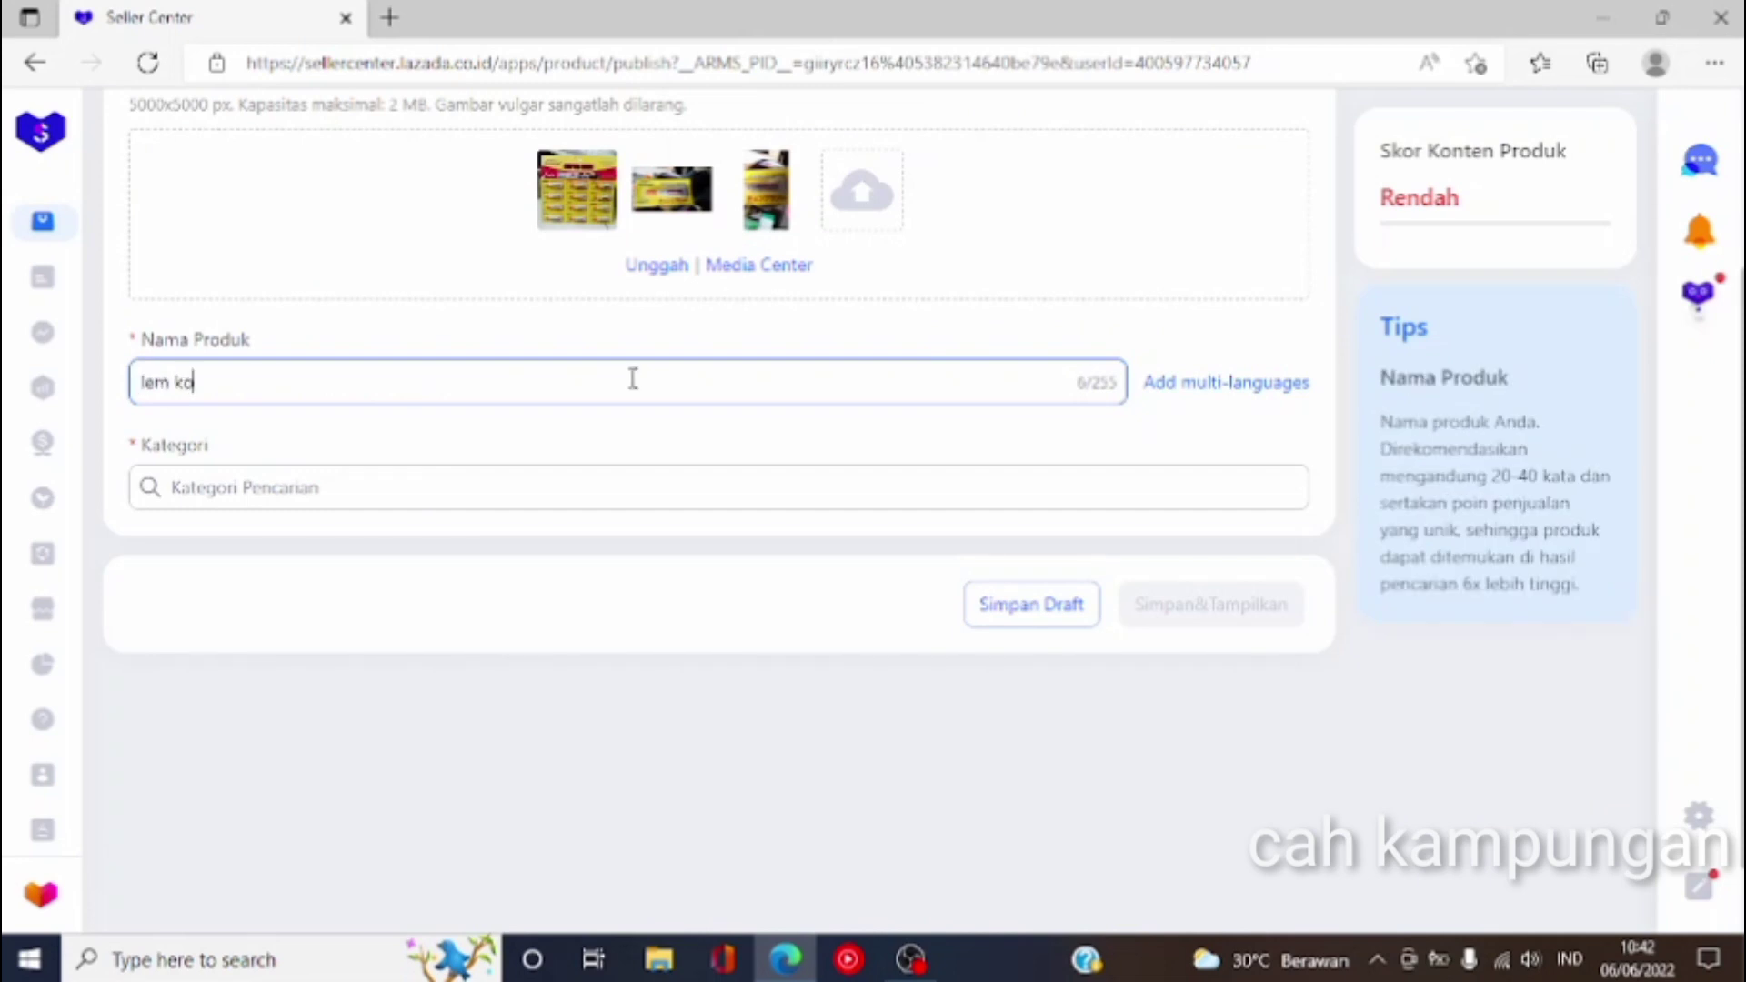
pyautogui.write('rea aquasd')
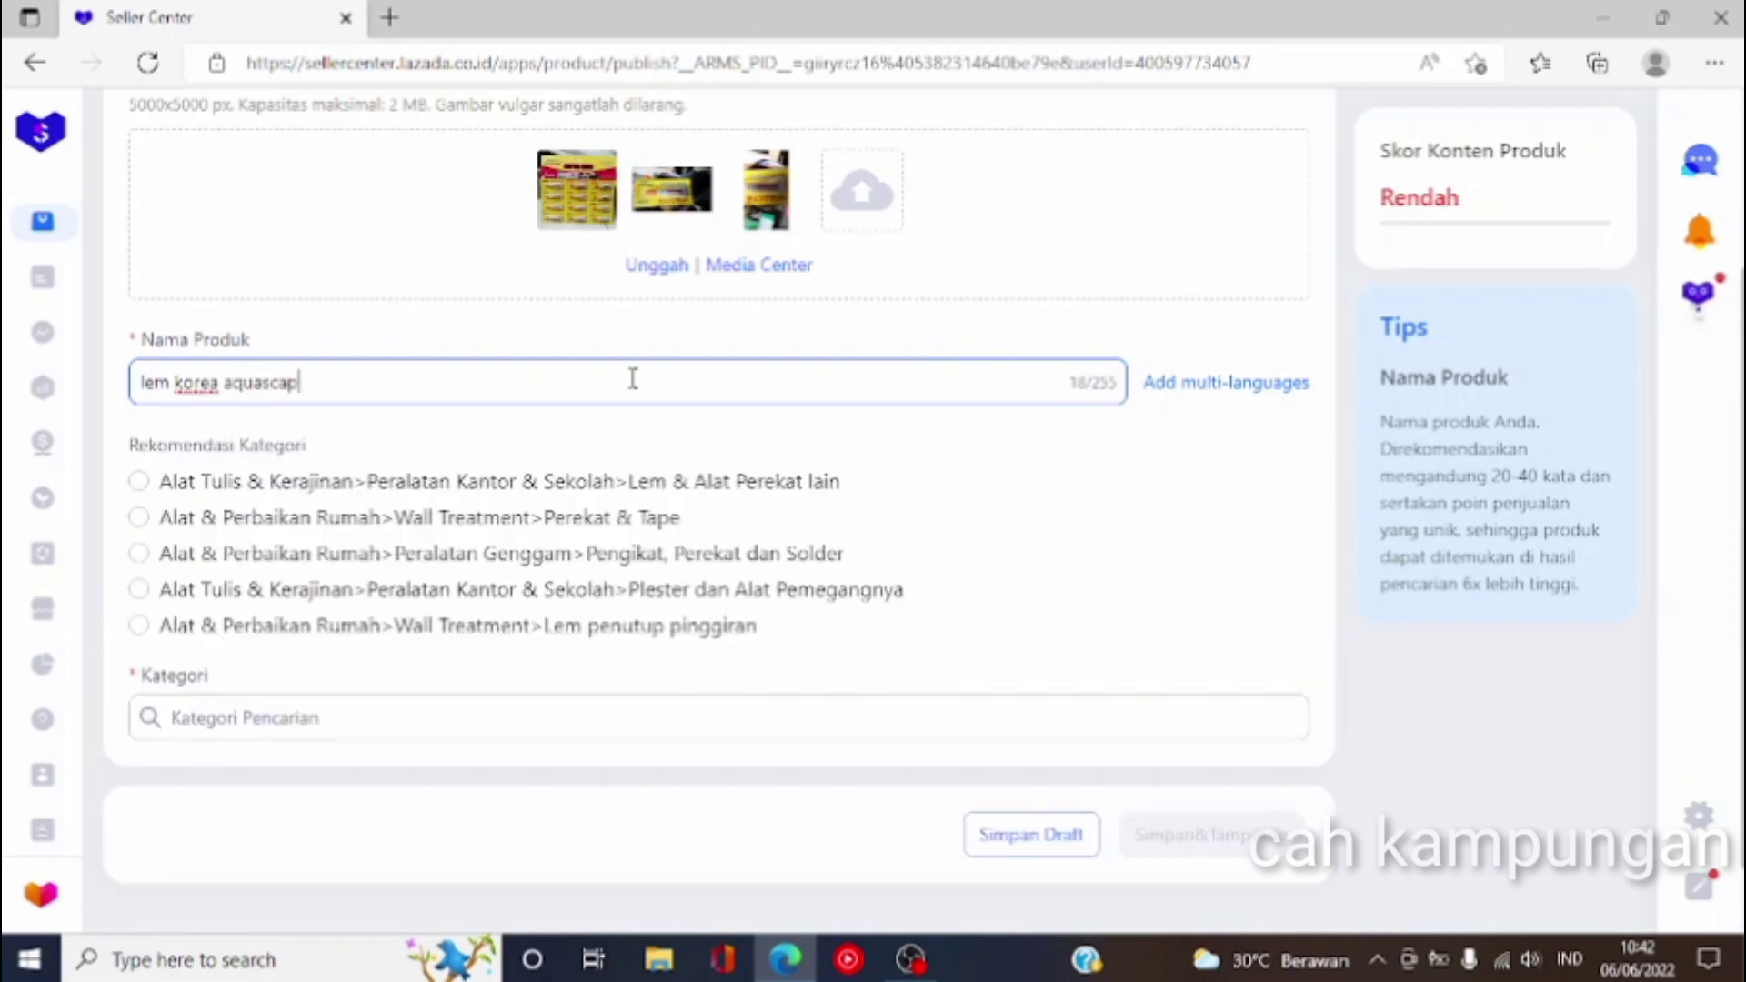
pyautogui.write('ape termurah')
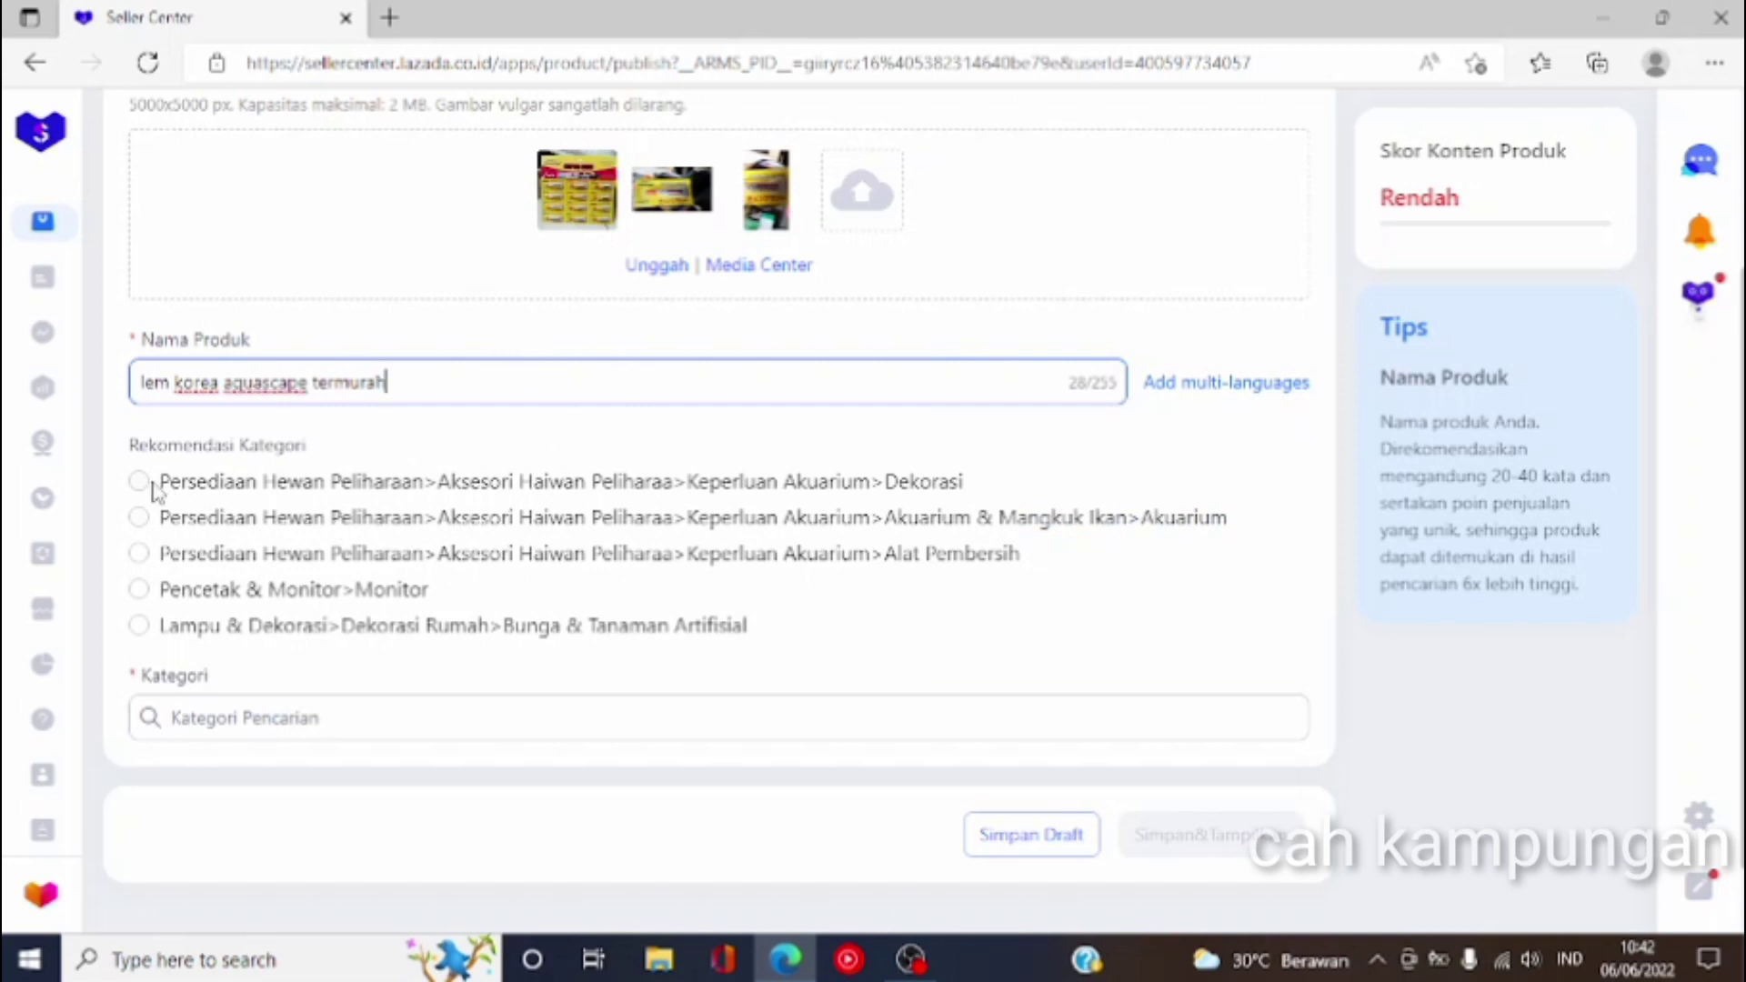
# Step: Set the product category to Alat Tulis & Kerajinan > Peralatan Kantor & Sekolah > Lem & Alat Perekat lain and save it
pyautogui.click(297, 718)
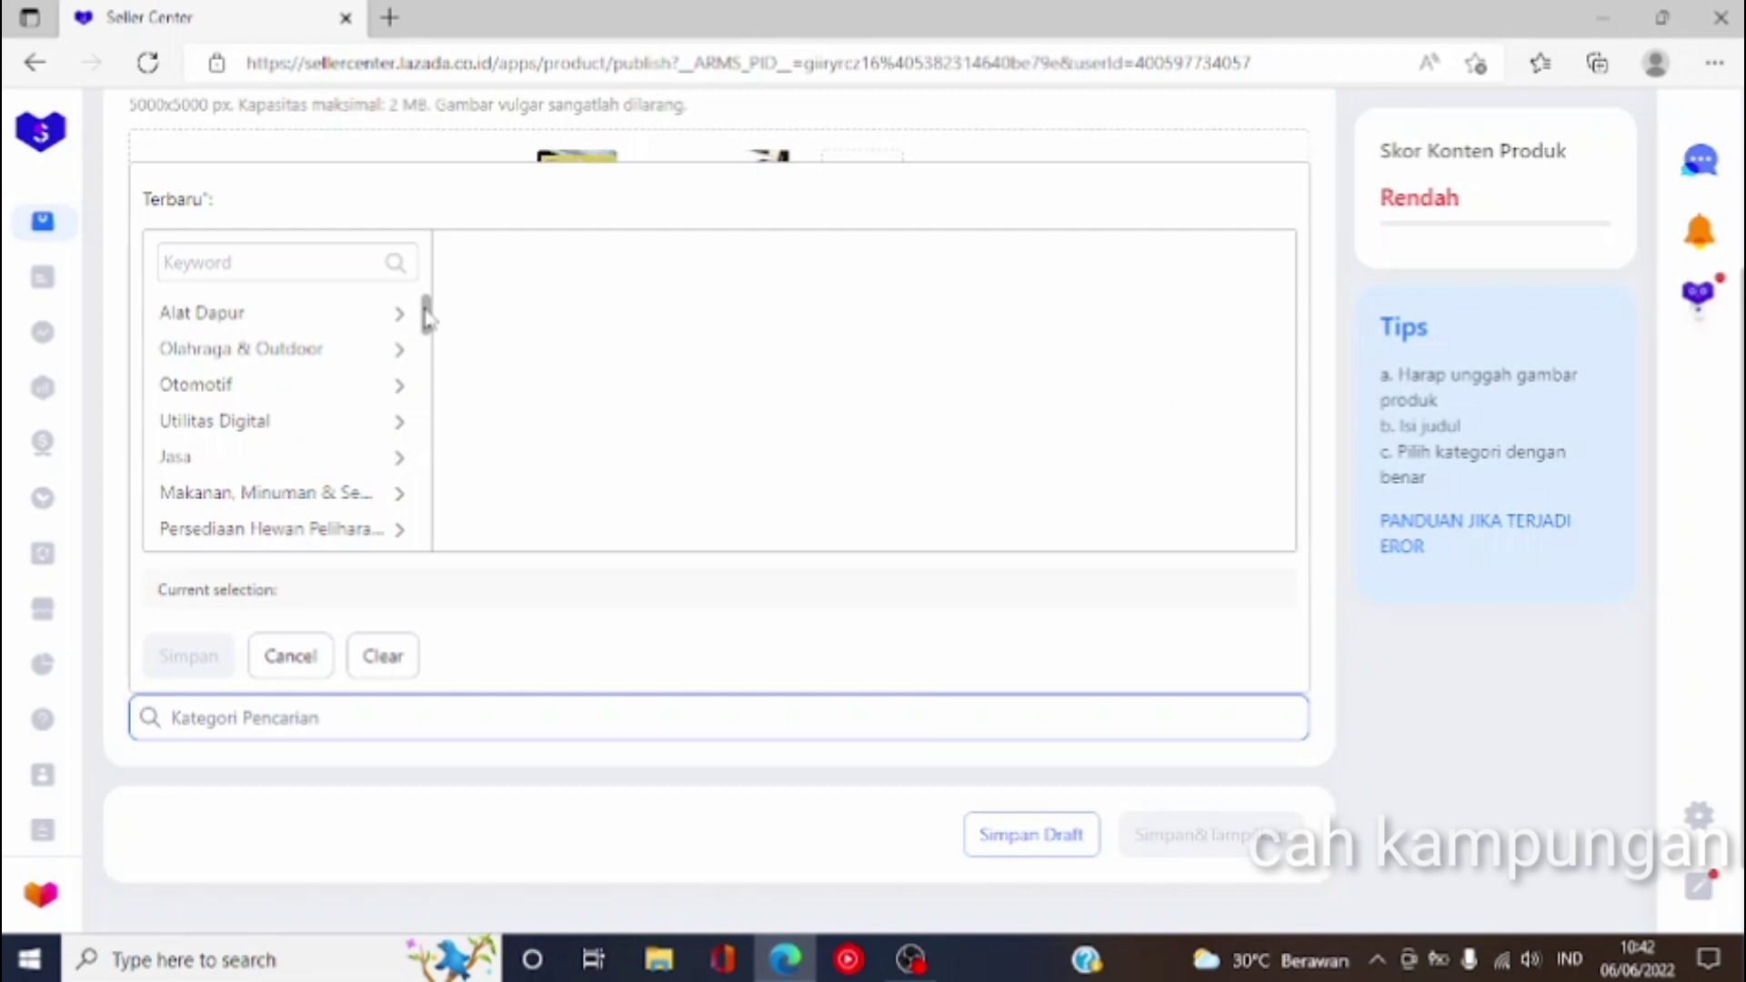
pyautogui.scroll(-3, 428, 318)
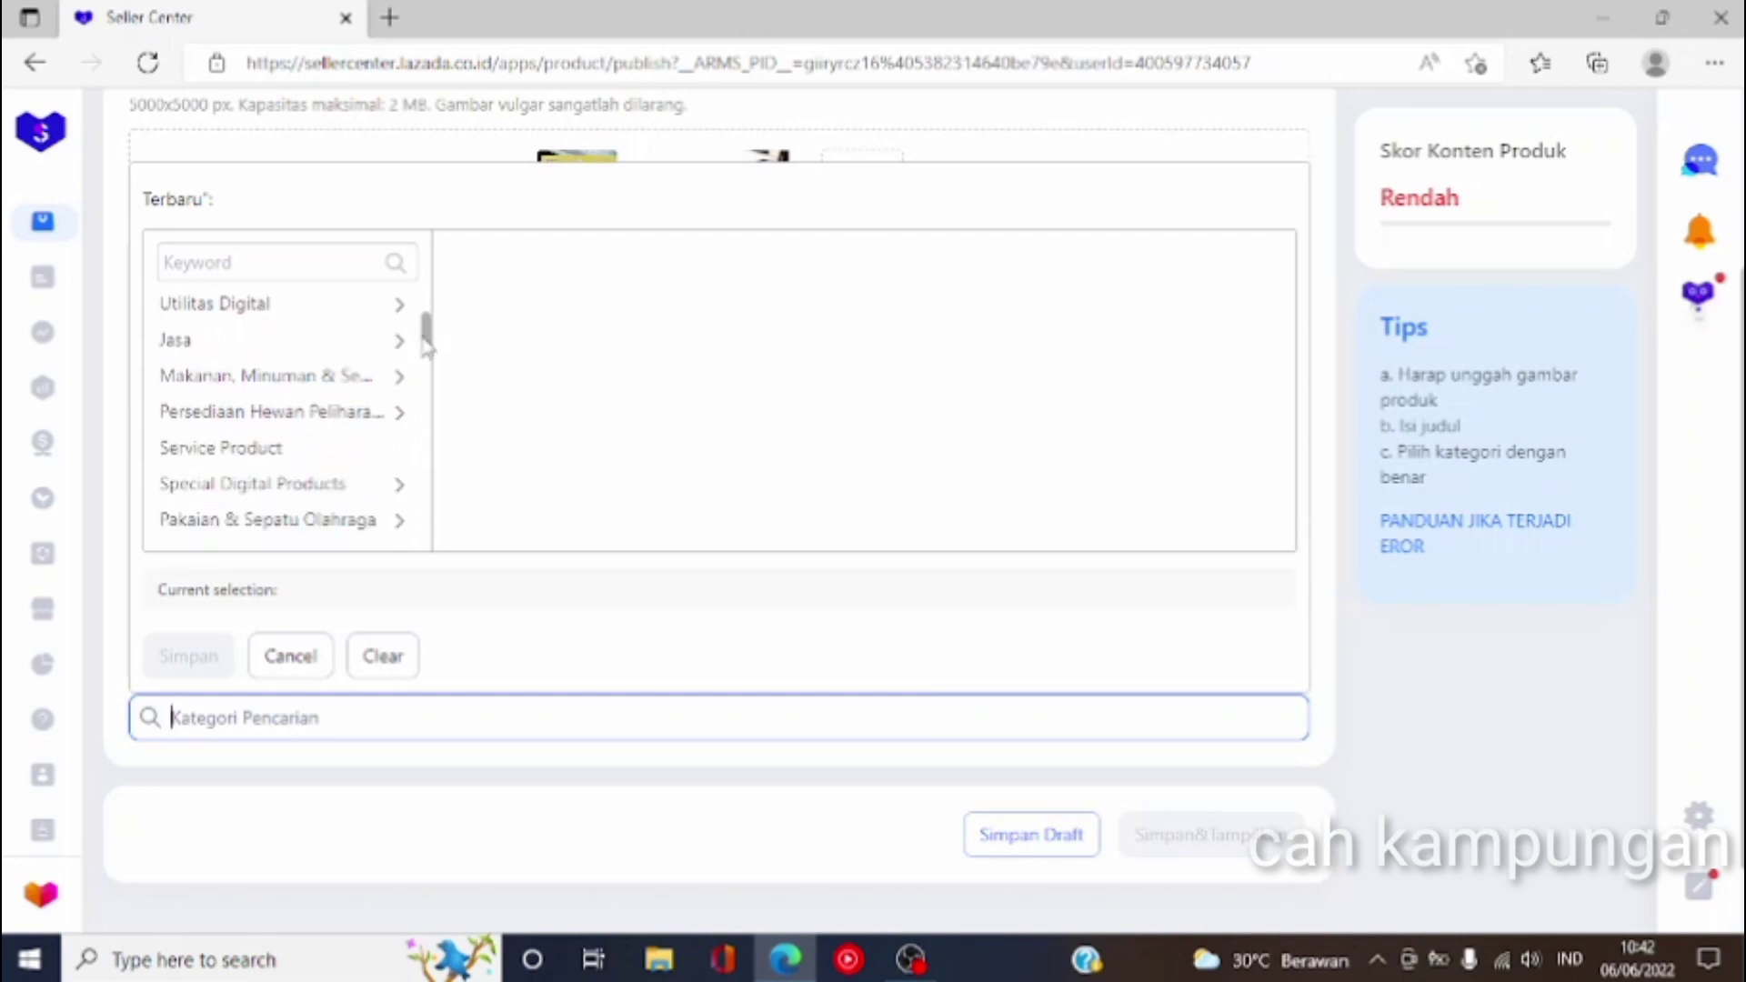
pyautogui.moveTo(428, 346); pyautogui.dragTo(480, 536)
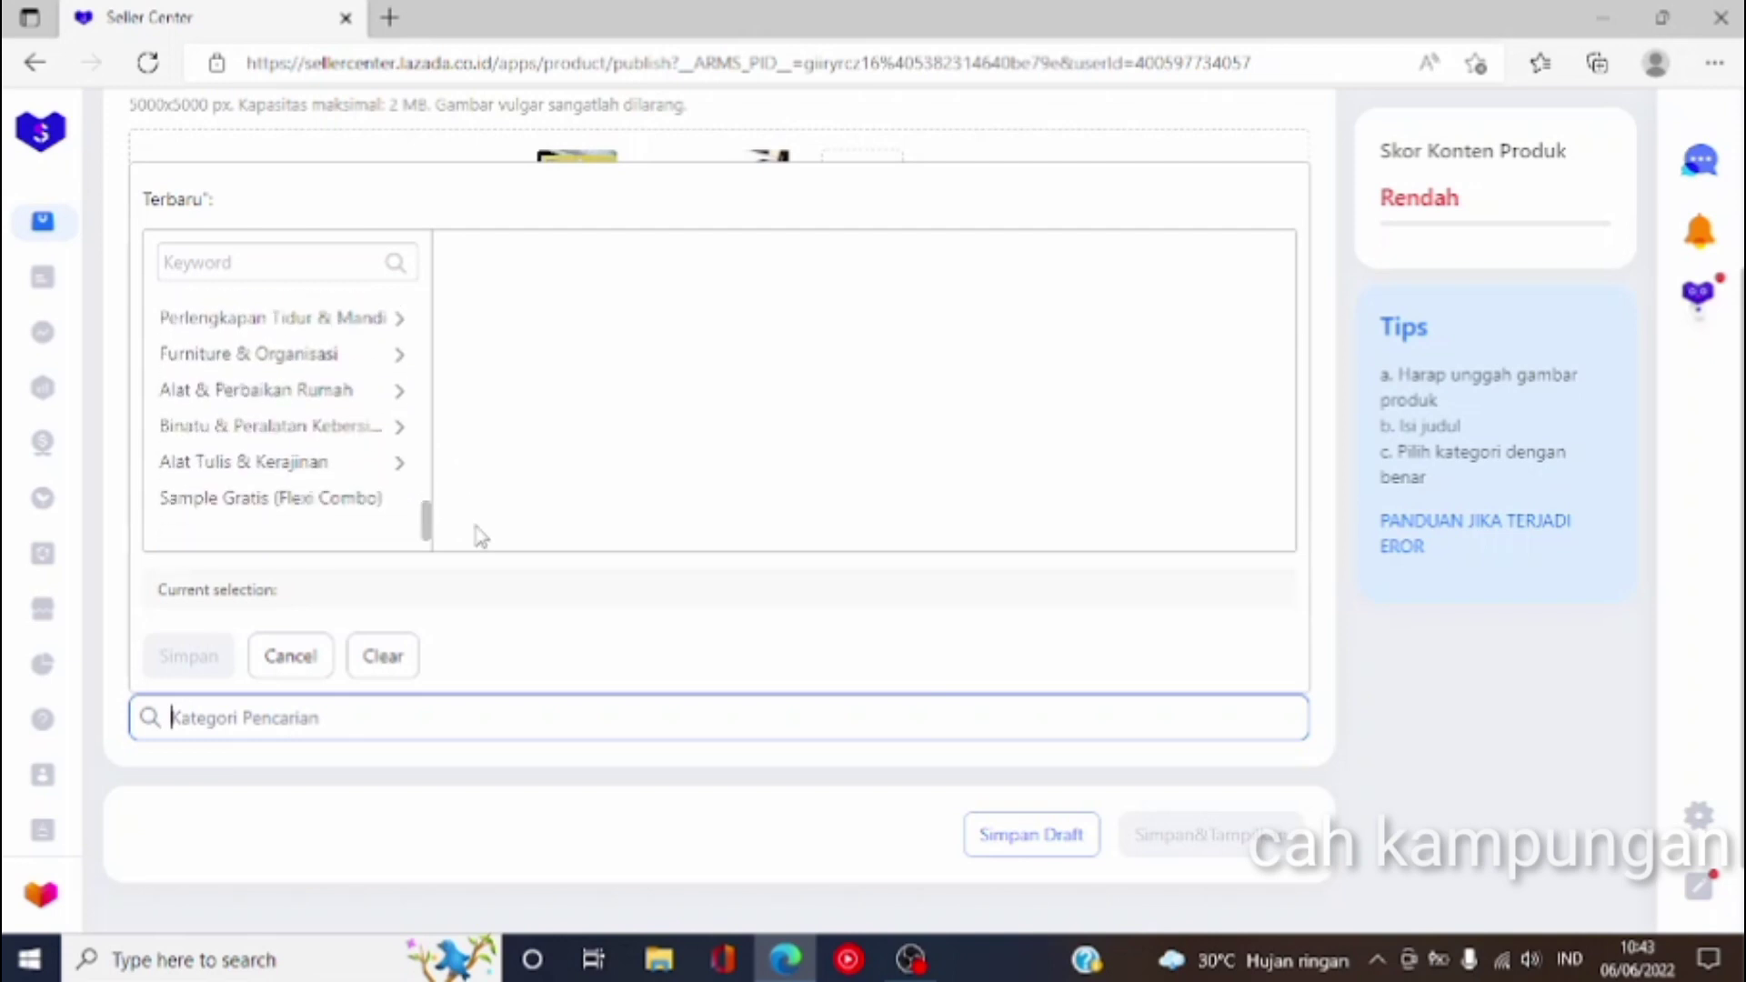
pyautogui.click(334, 474)
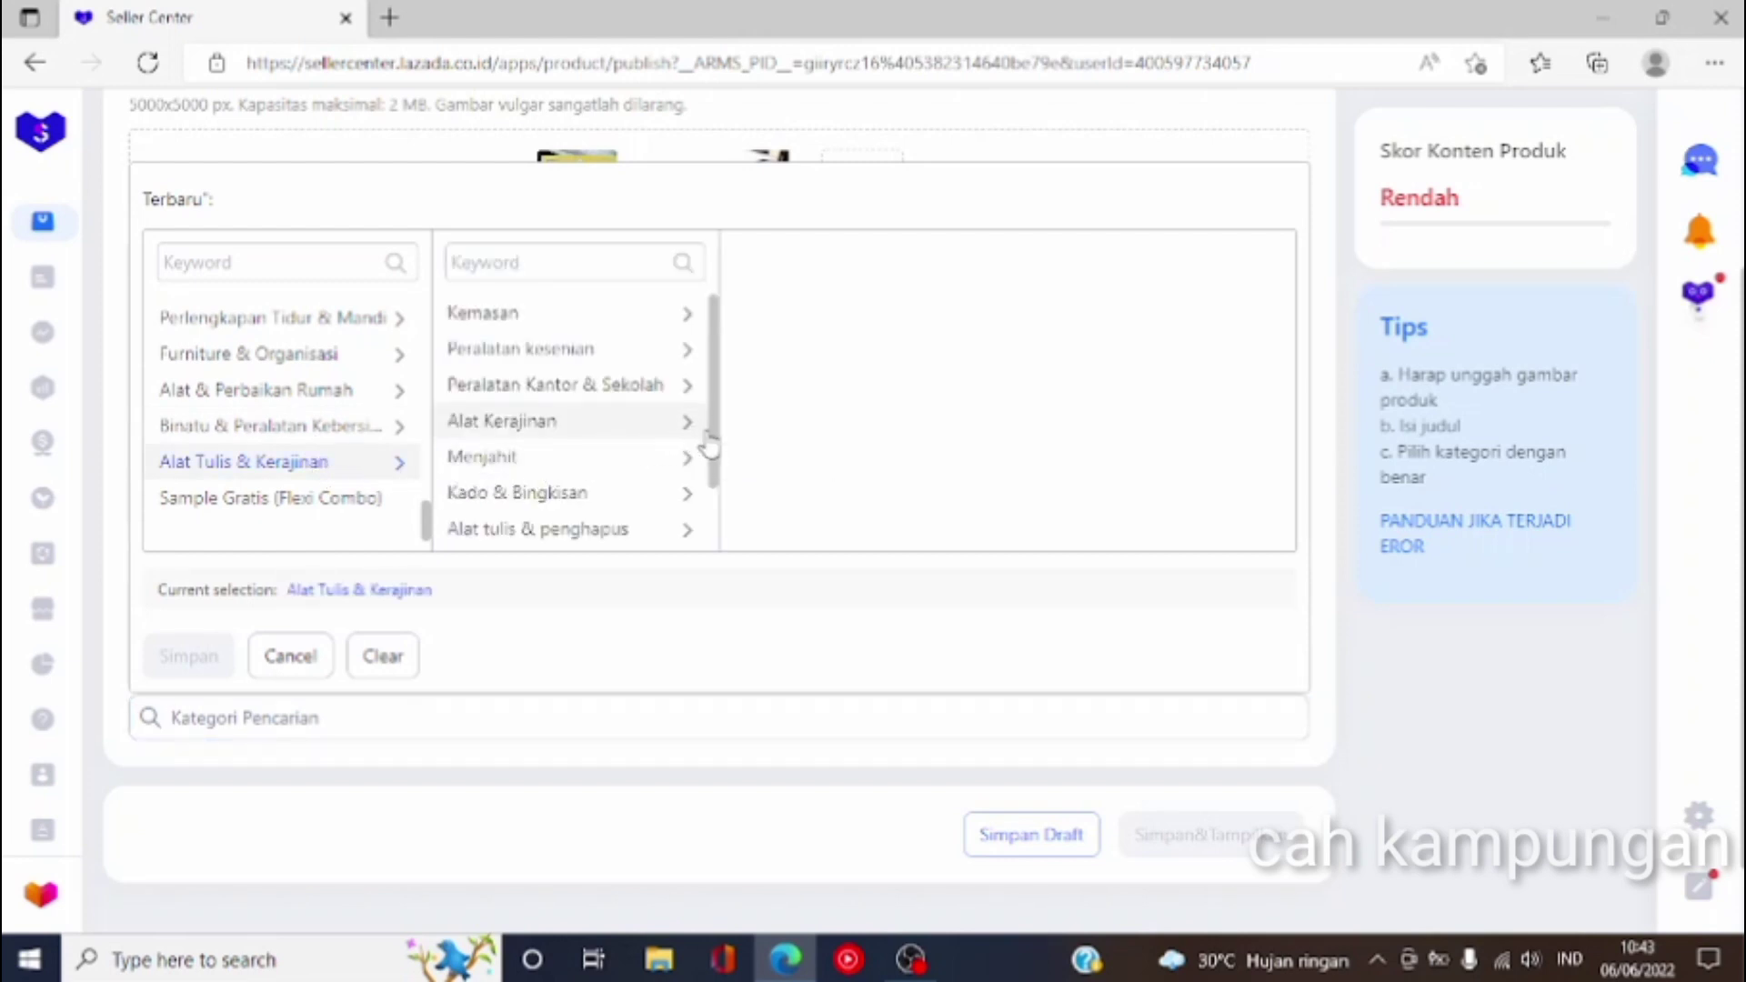
pyautogui.moveTo(721, 468); pyautogui.dragTo(713, 514)
pyautogui.click(753, 479)
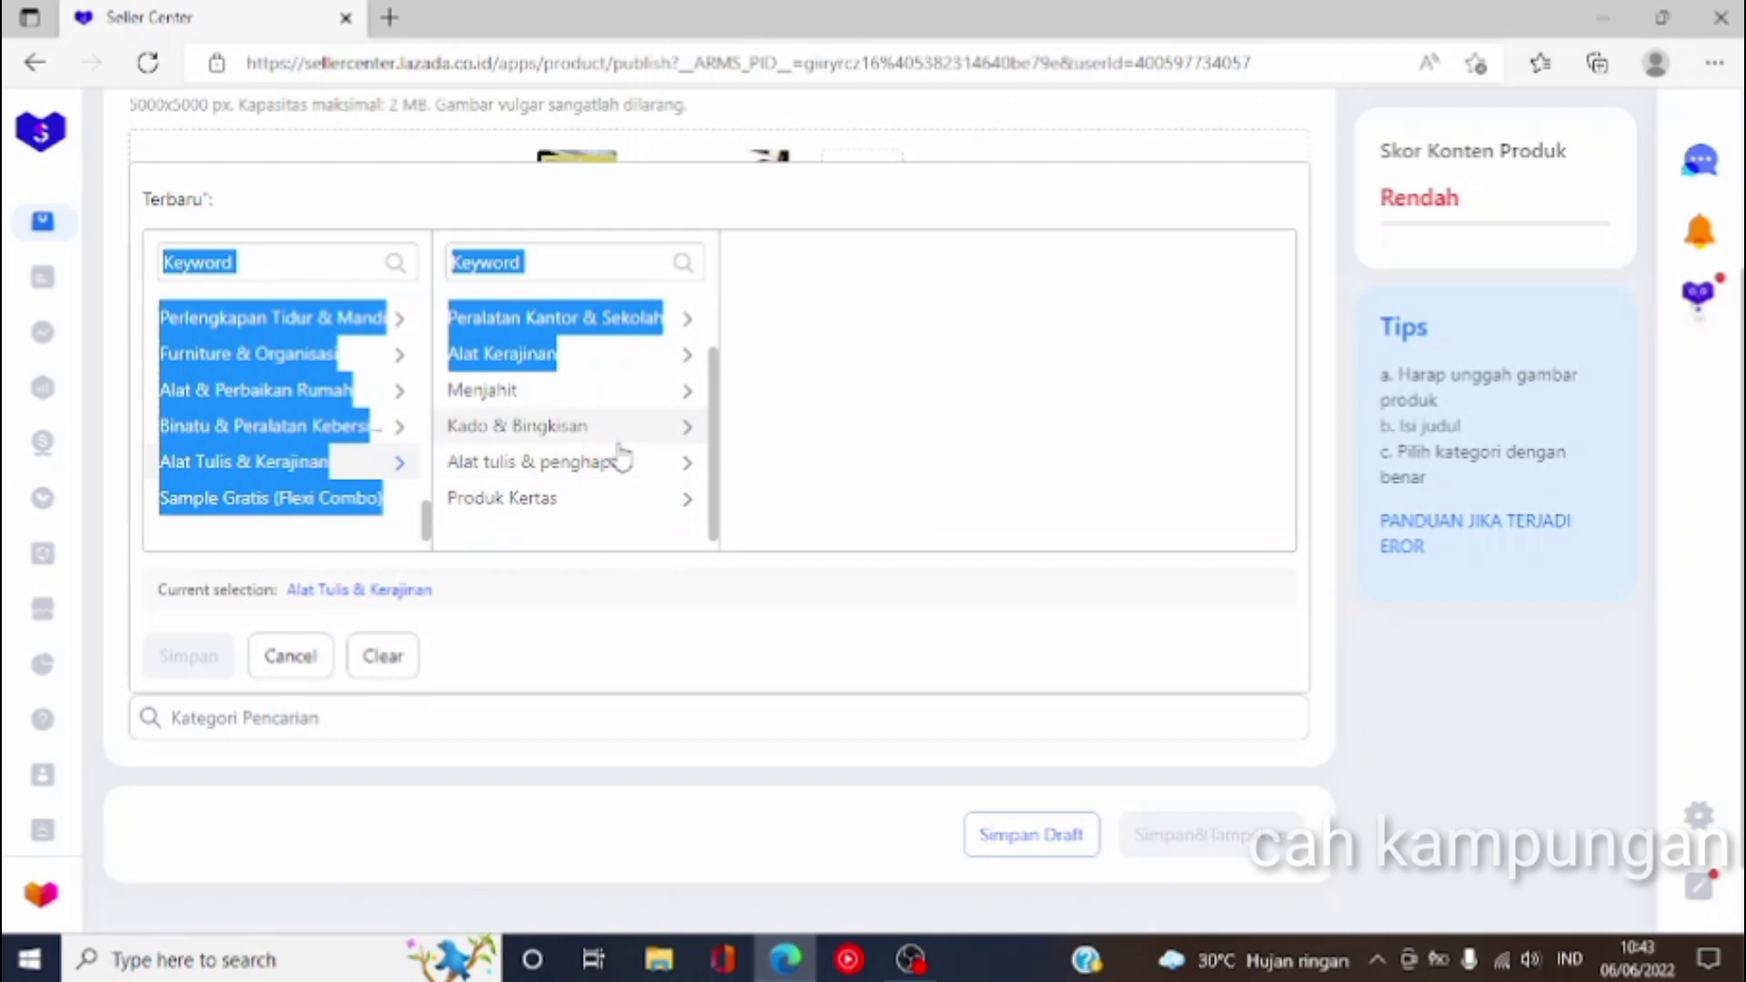
pyautogui.click(610, 318)
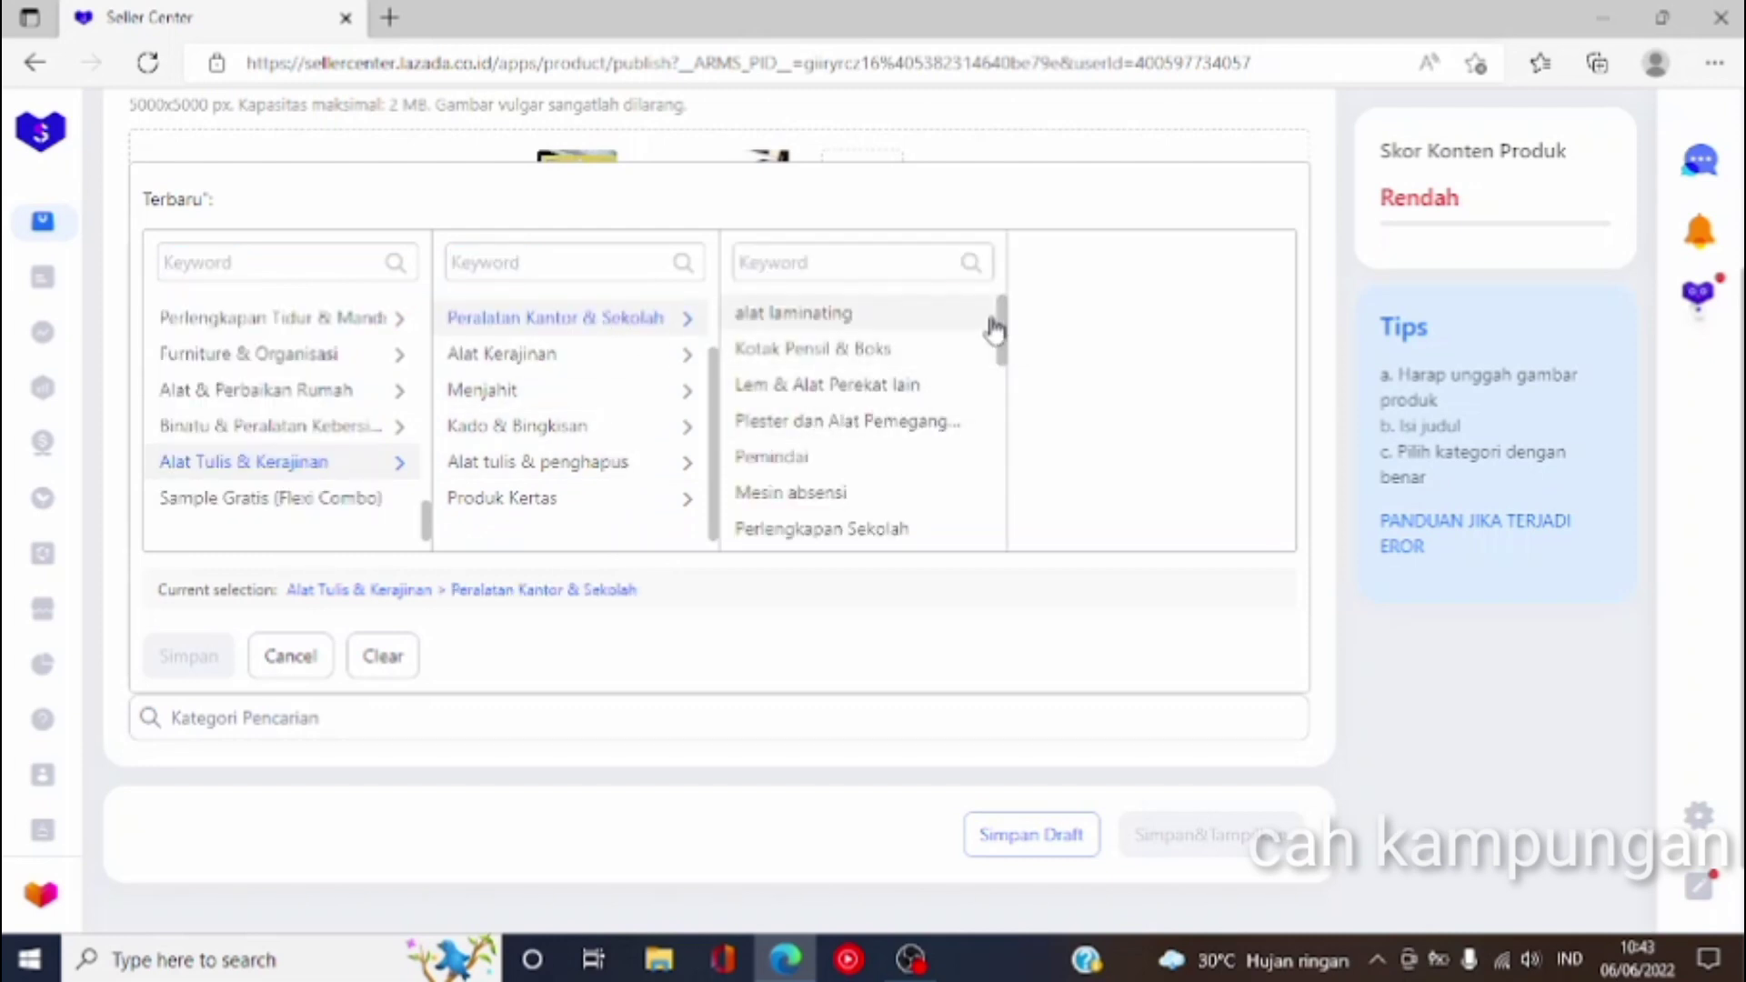
pyautogui.click(903, 389)
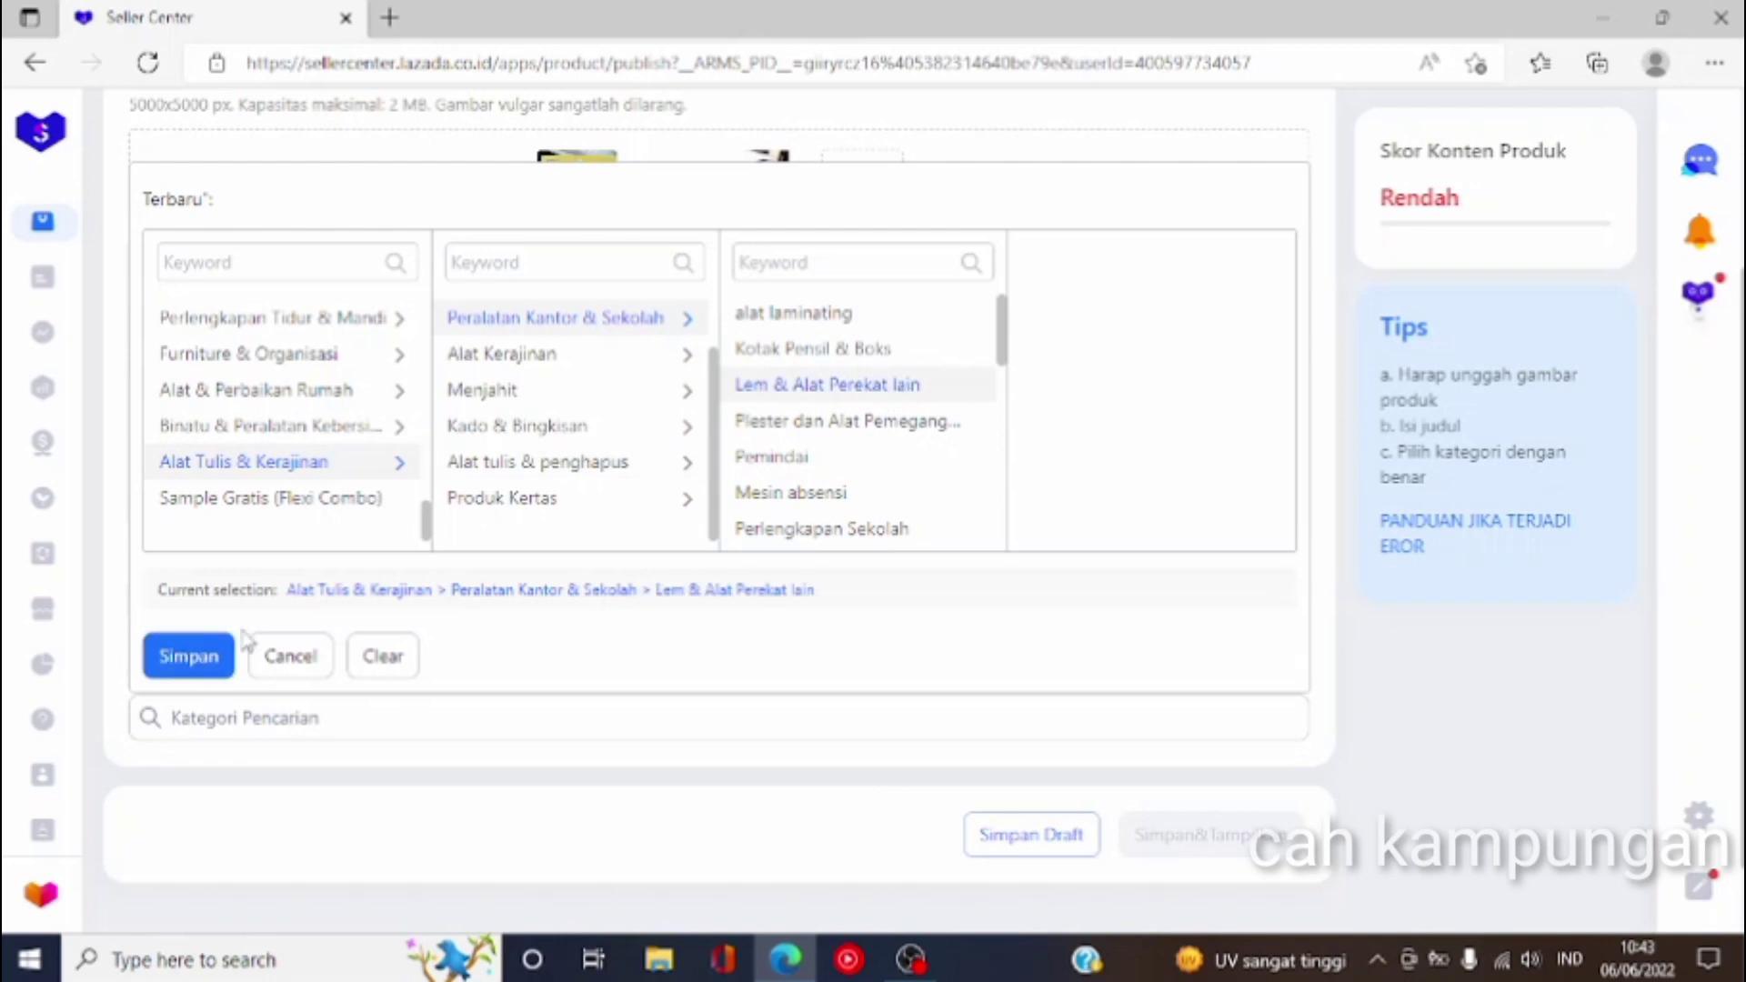
pyautogui.click(190, 655)
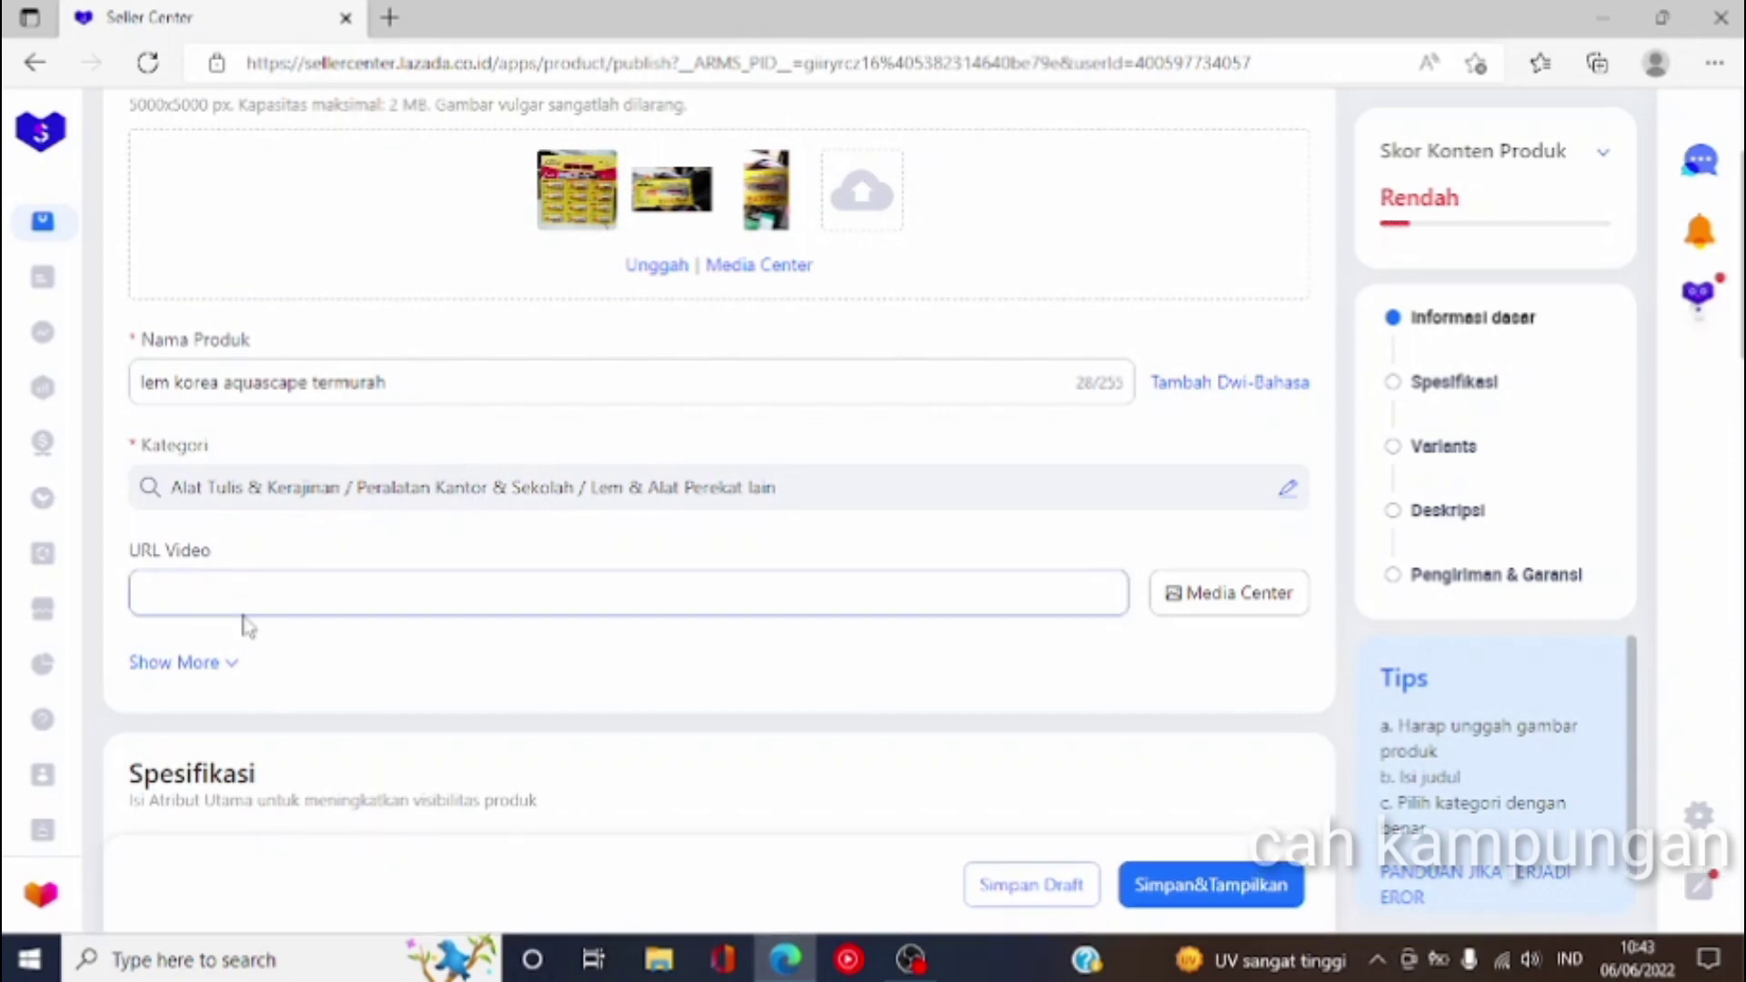
# Step: Expand the additional basic information fields below URL Video, down to the Pamerkan gambar upload area
pyautogui.click(237, 671)
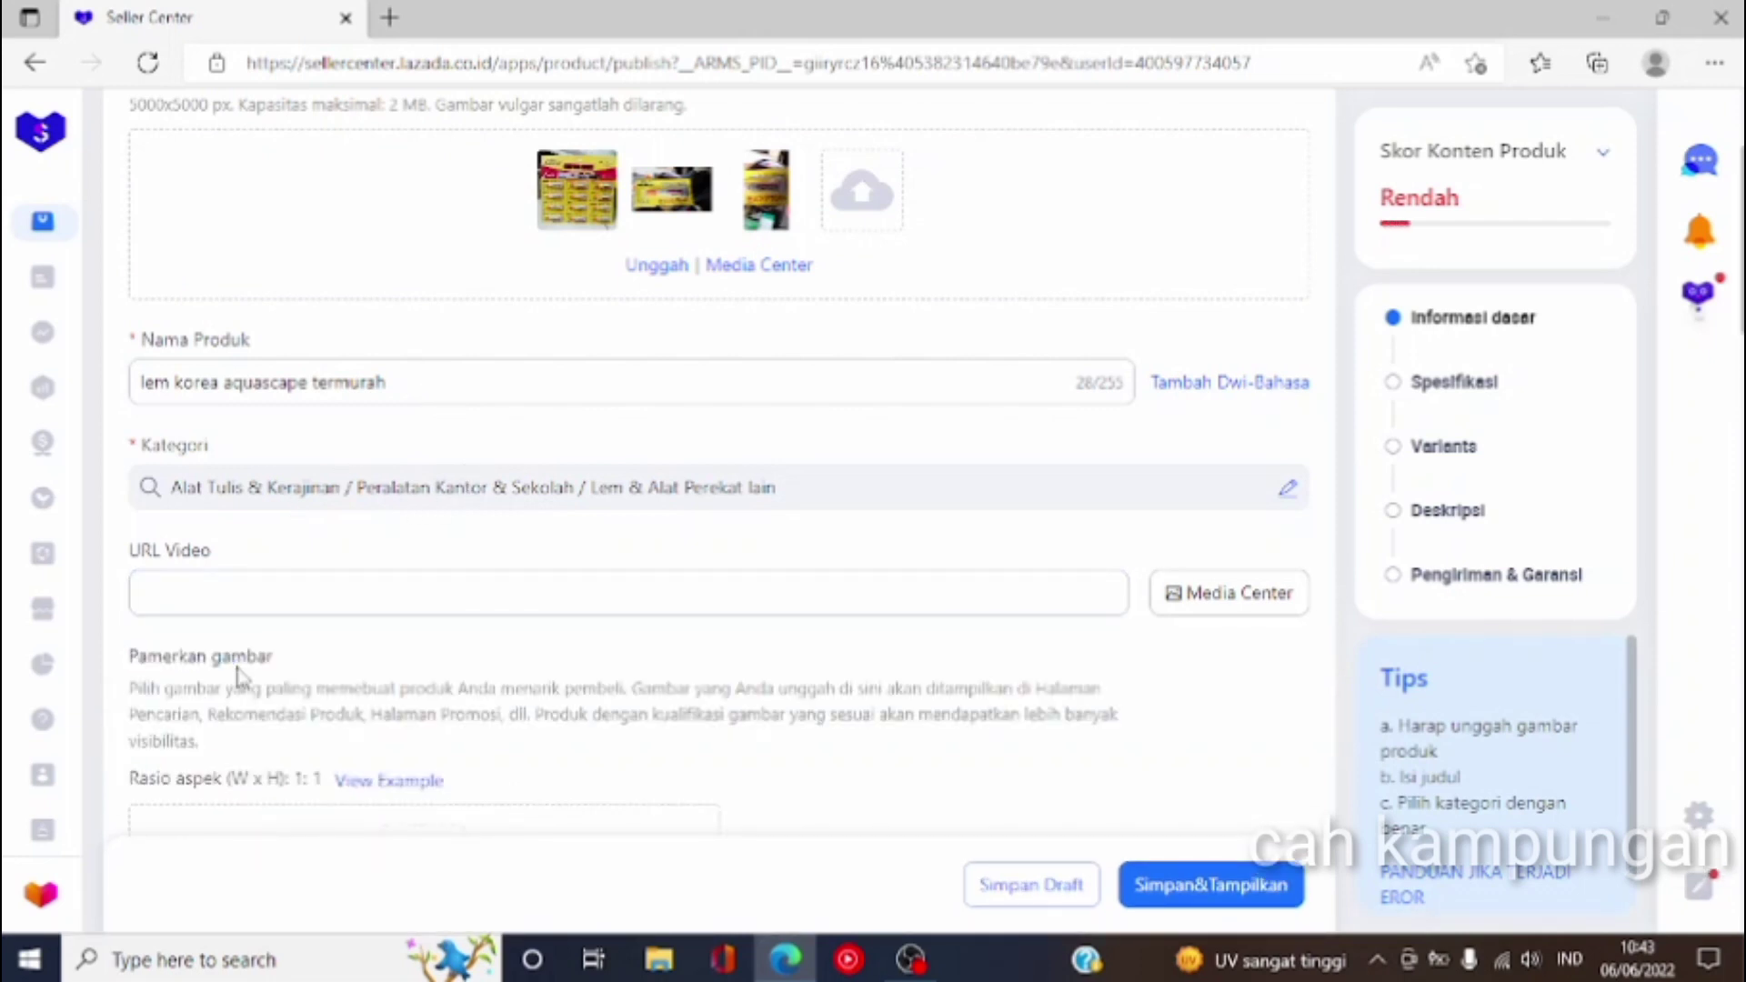
pyautogui.click(484, 593)
pyautogui.scroll(-2, 494, 598)
pyautogui.scroll(-1, 498, 596)
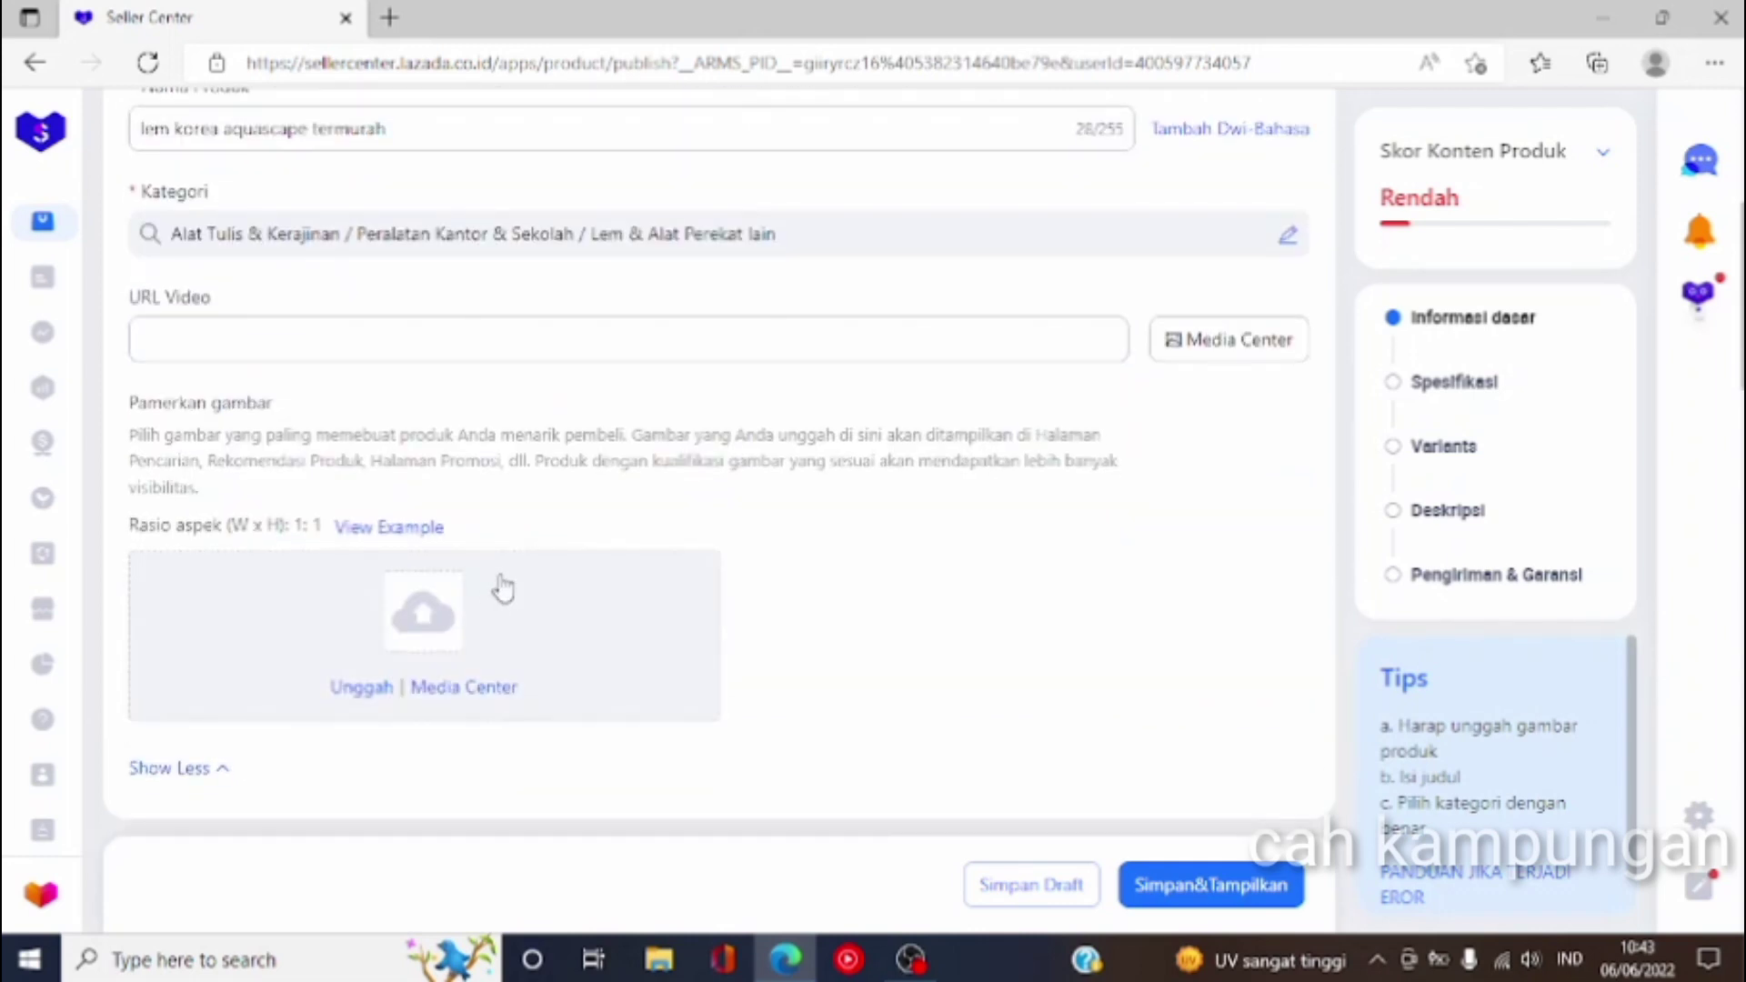
# Step: Set the square 797 x 797 photo of the yellow glue packs from Media Center as the Pamerkan gambar image
pyautogui.click(448, 693)
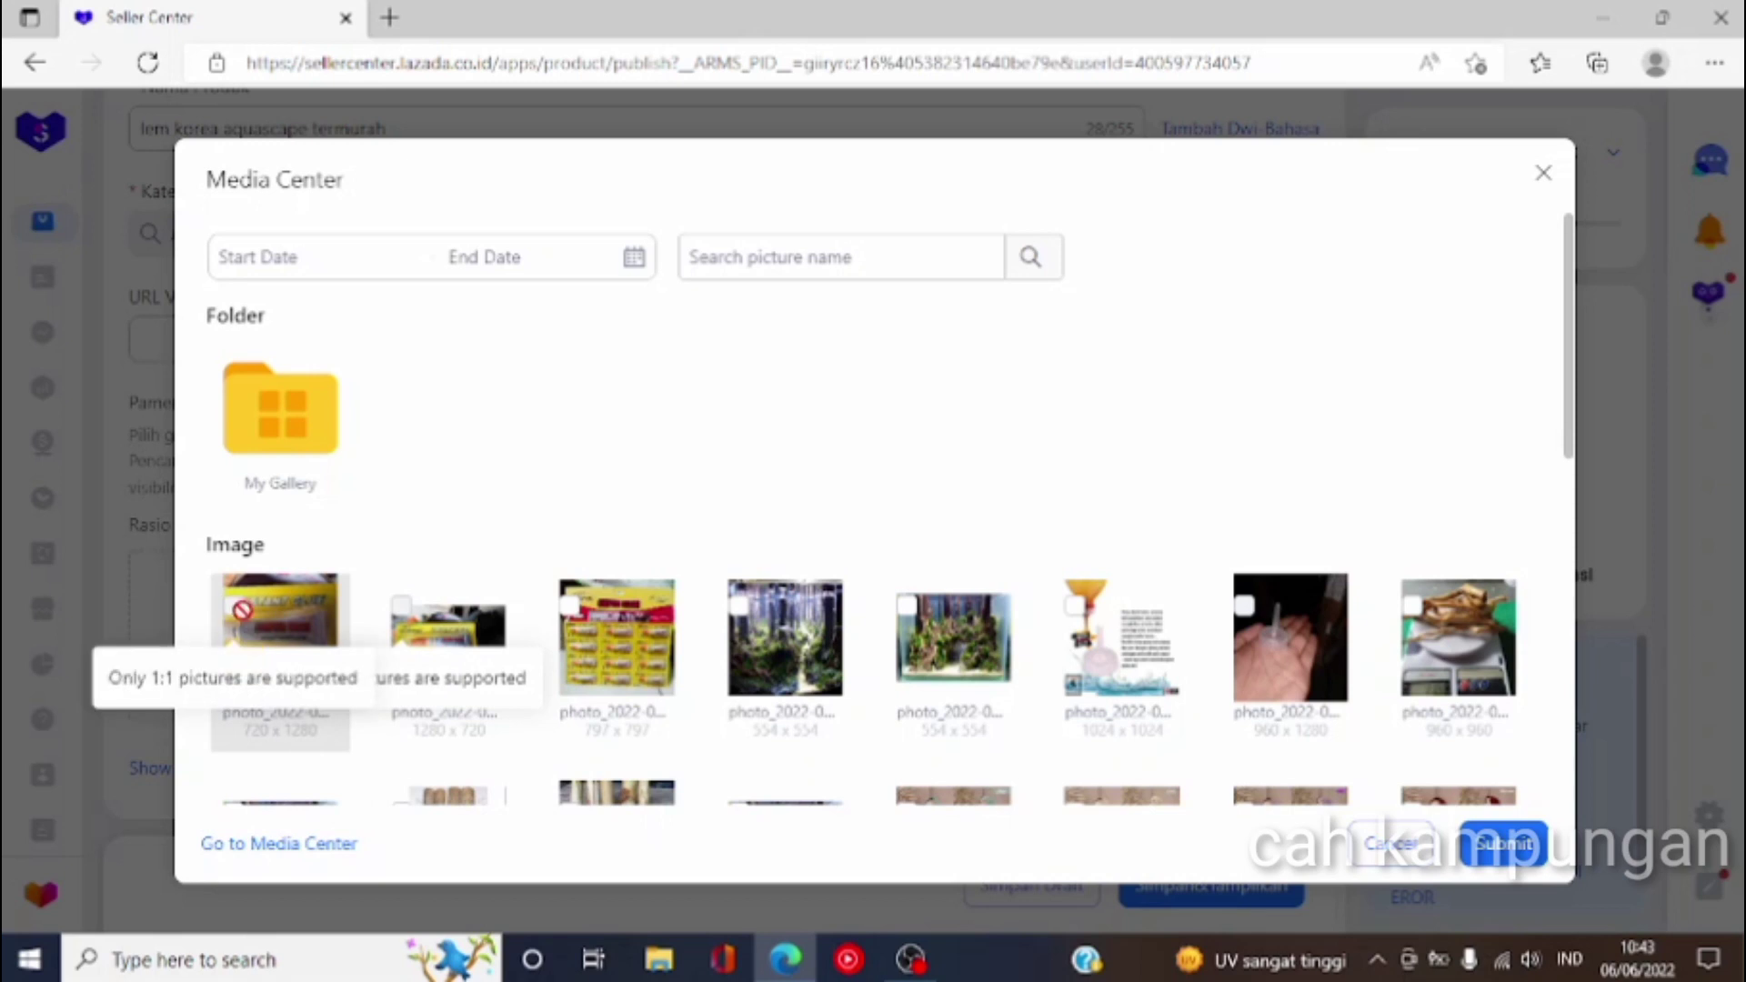
pyautogui.click(582, 614)
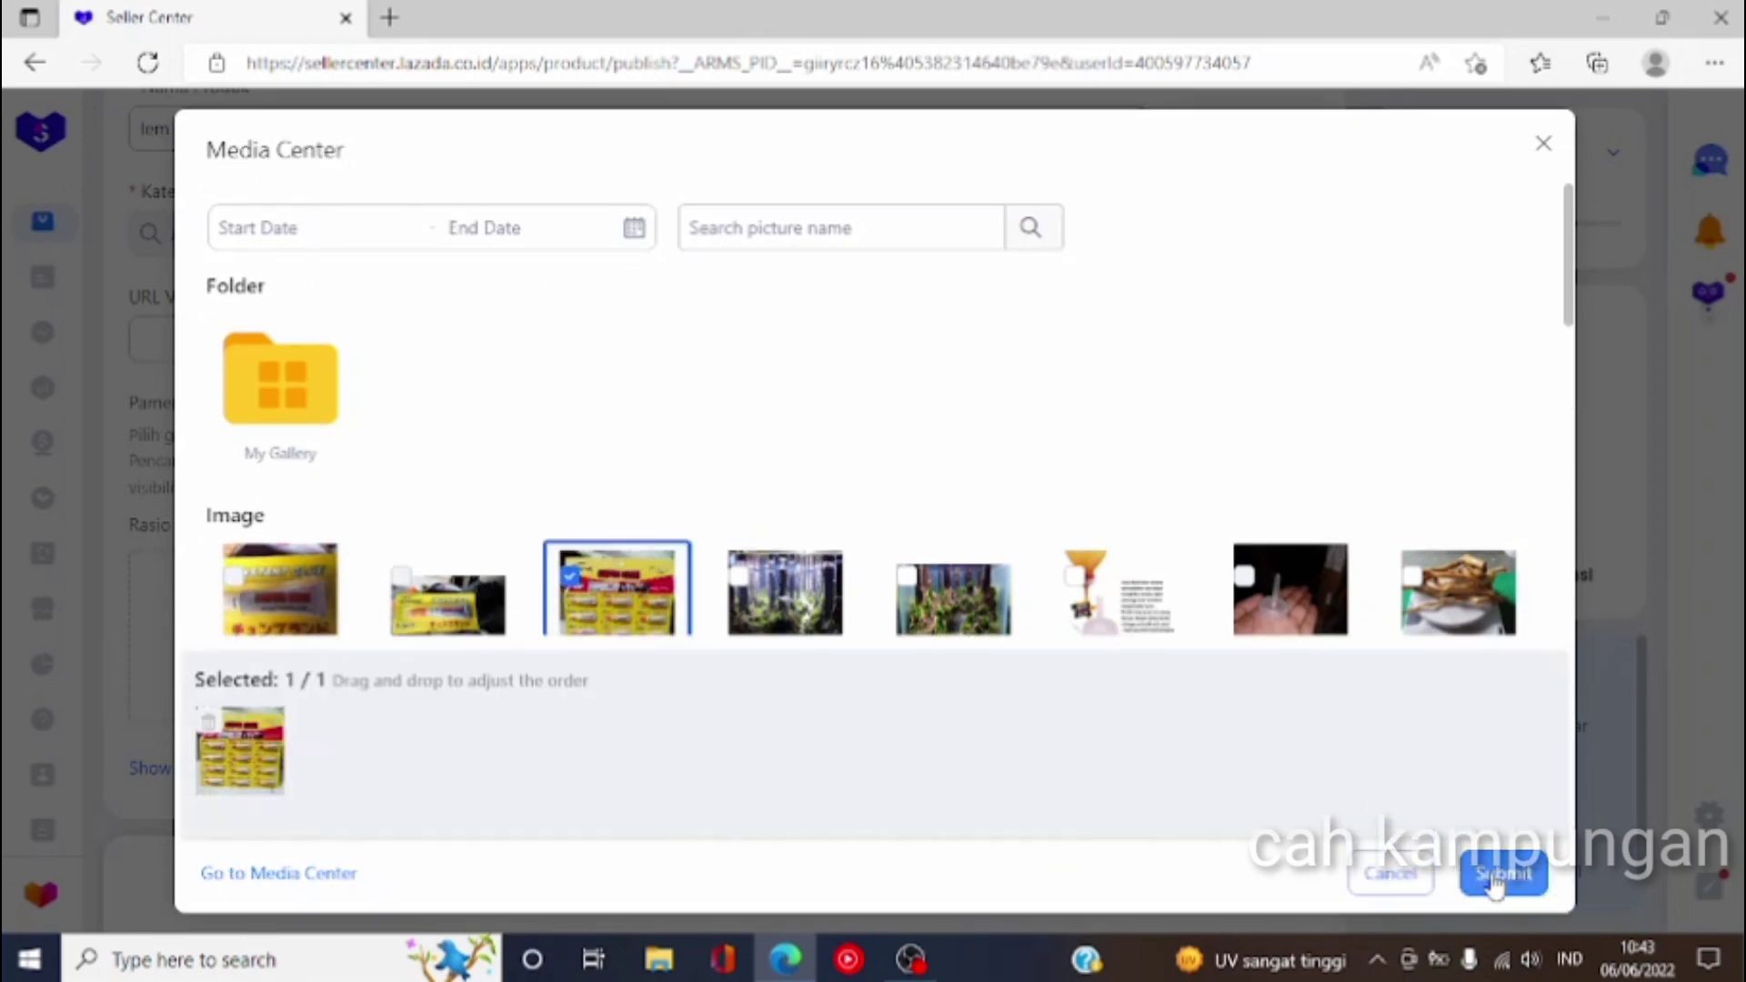
pyautogui.click(1502, 875)
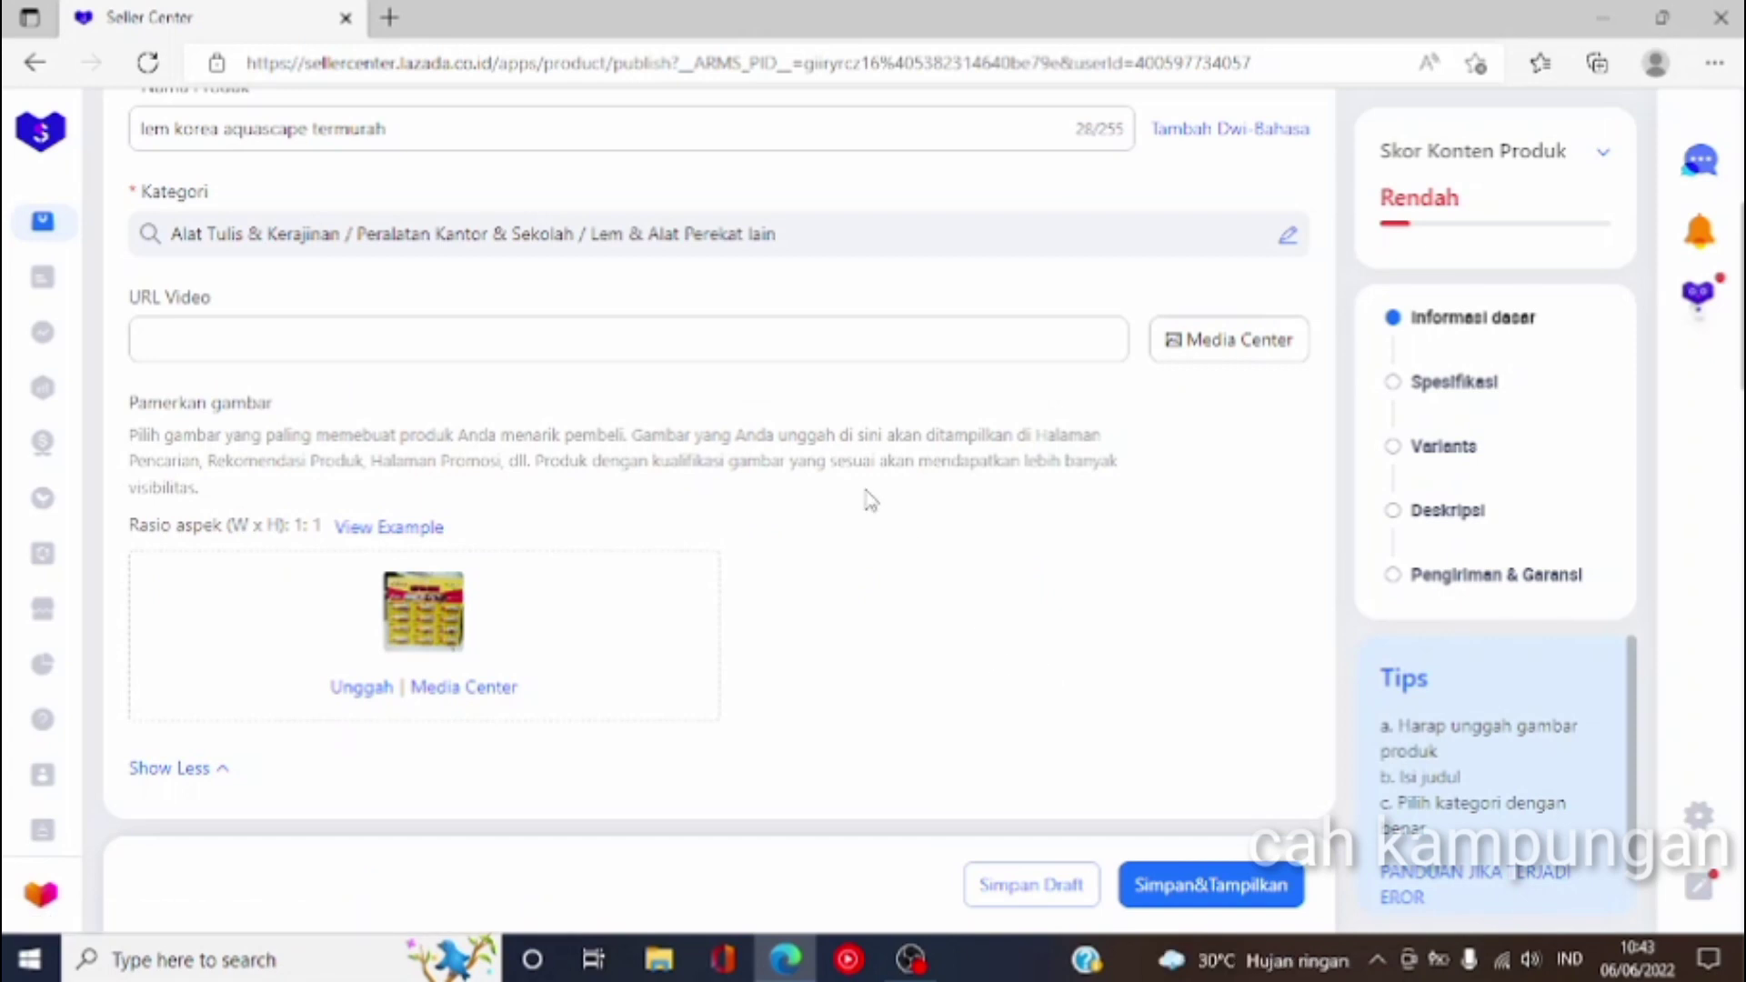
# Step: Set the product's Merek to Handsome and its Tipe lem to Liquid in the specifications
pyautogui.scroll(-3, 868, 495)
pyautogui.scroll(3, 846, 455)
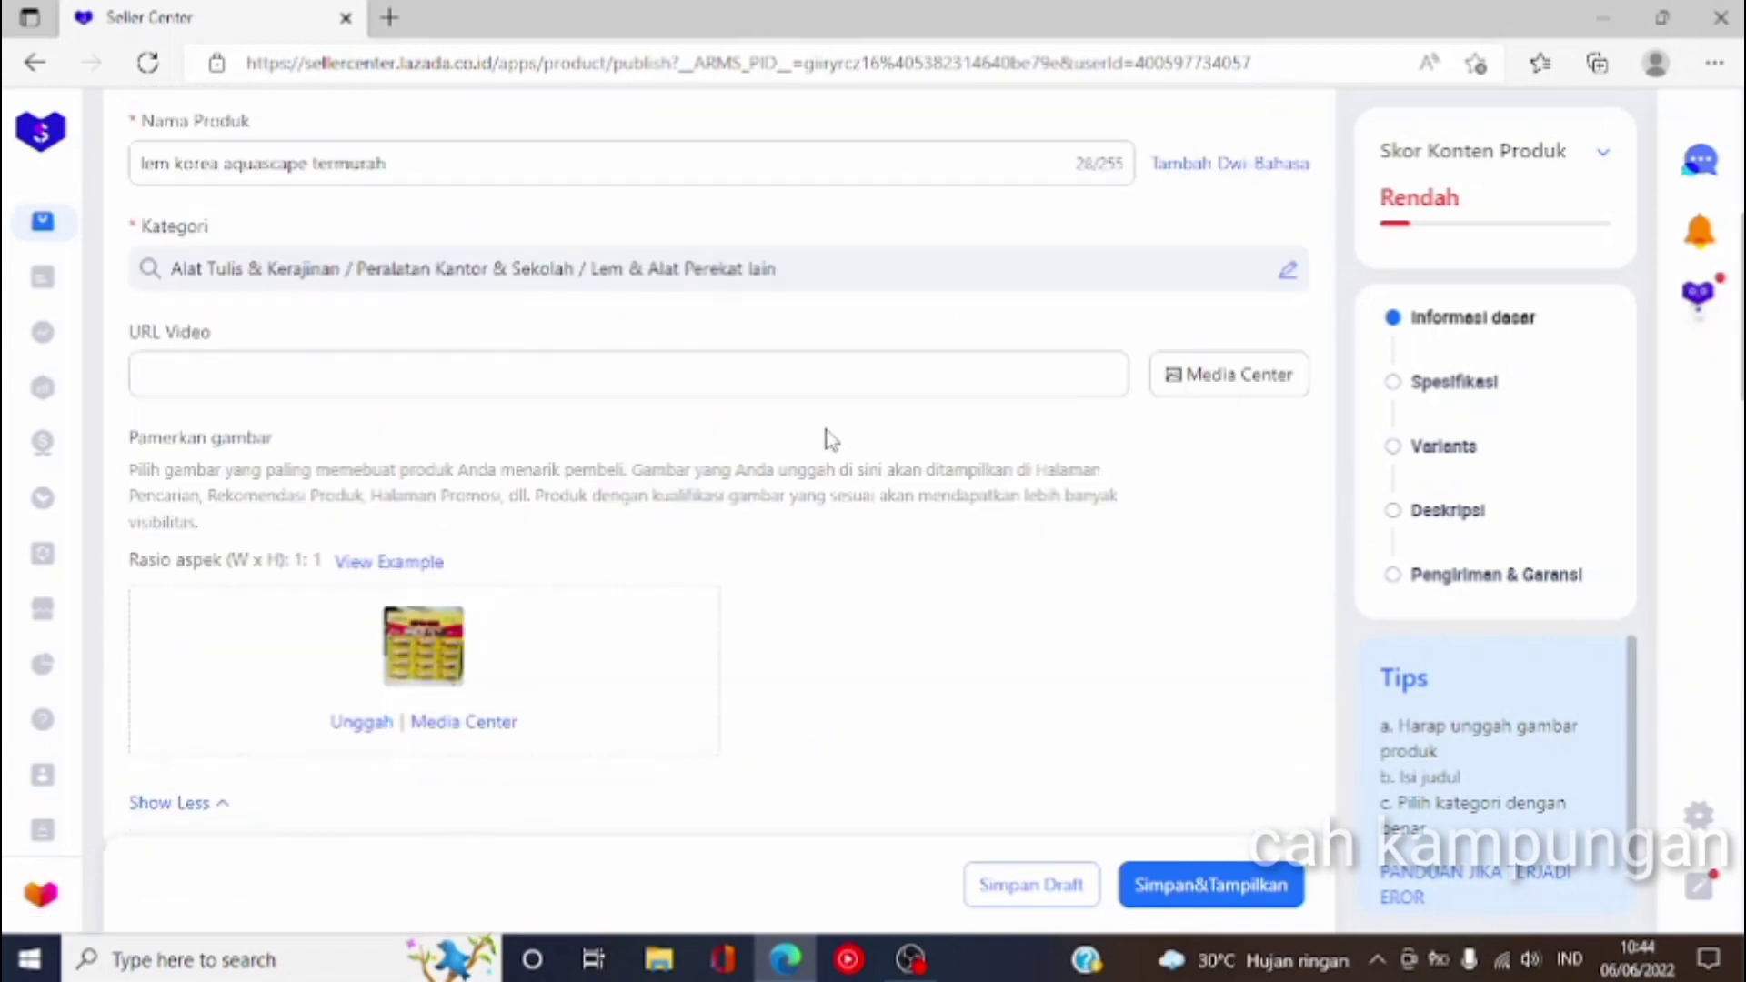
pyautogui.scroll(2, 823, 450)
pyautogui.scroll(-5, 845, 441)
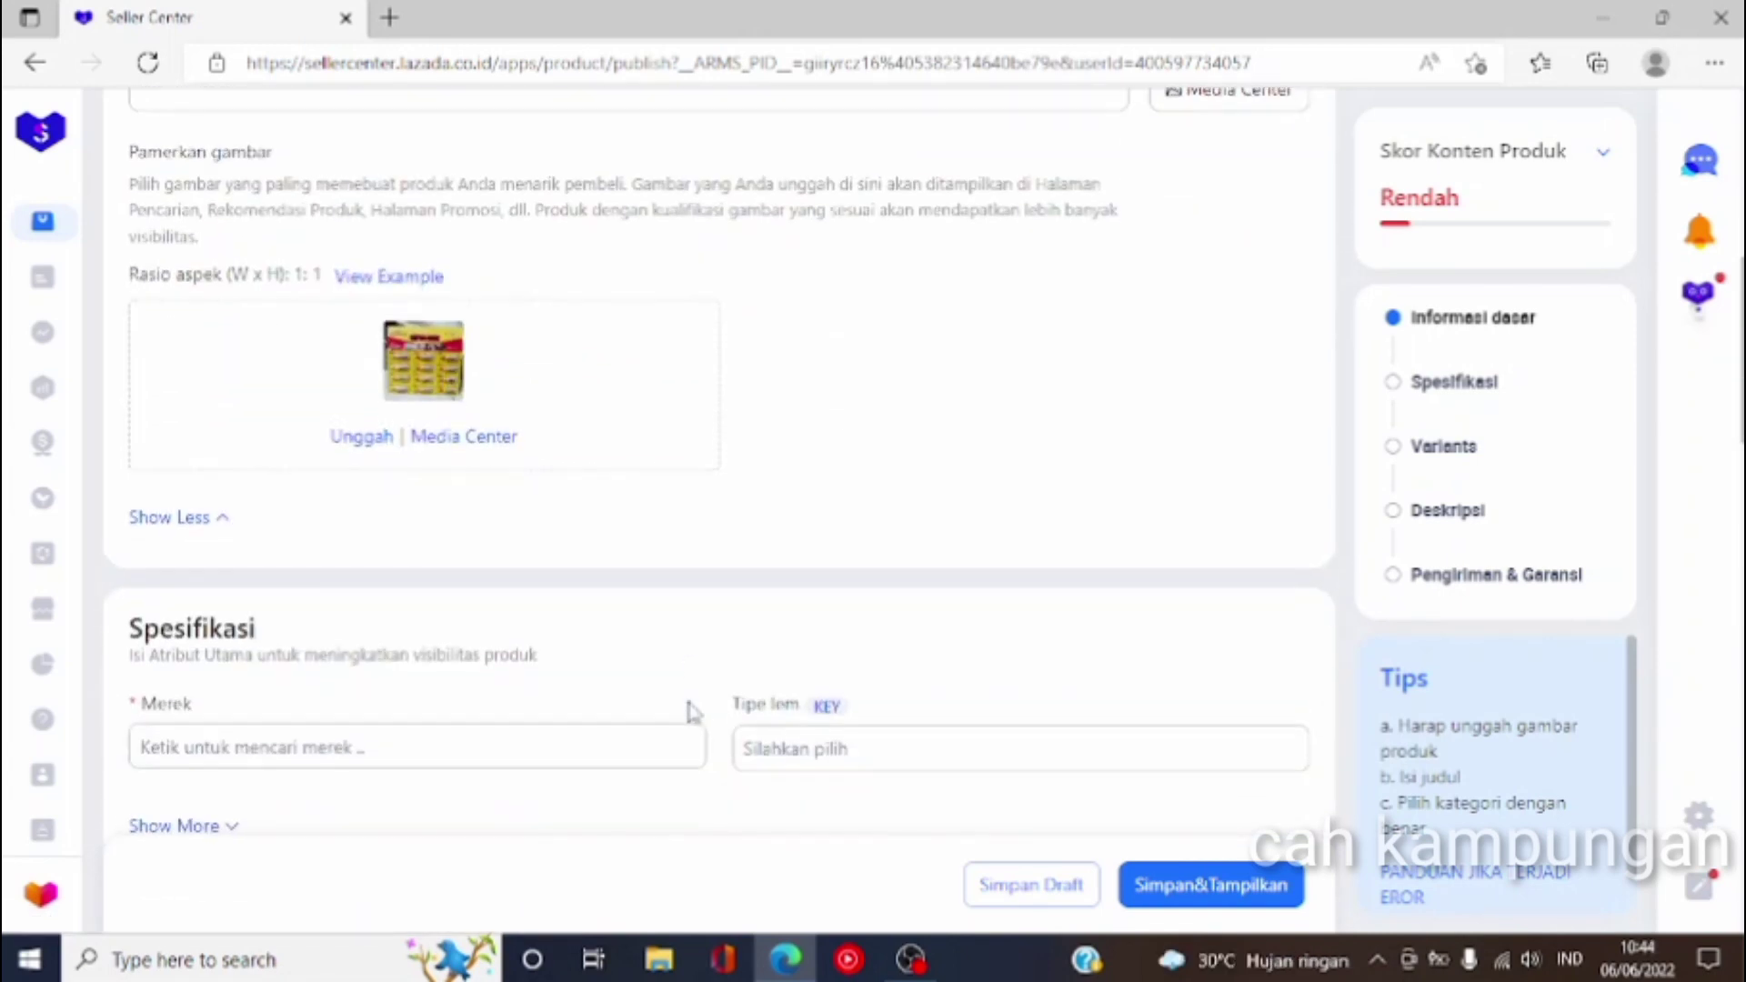
pyautogui.scroll(-4, 627, 636)
pyautogui.click(413, 371)
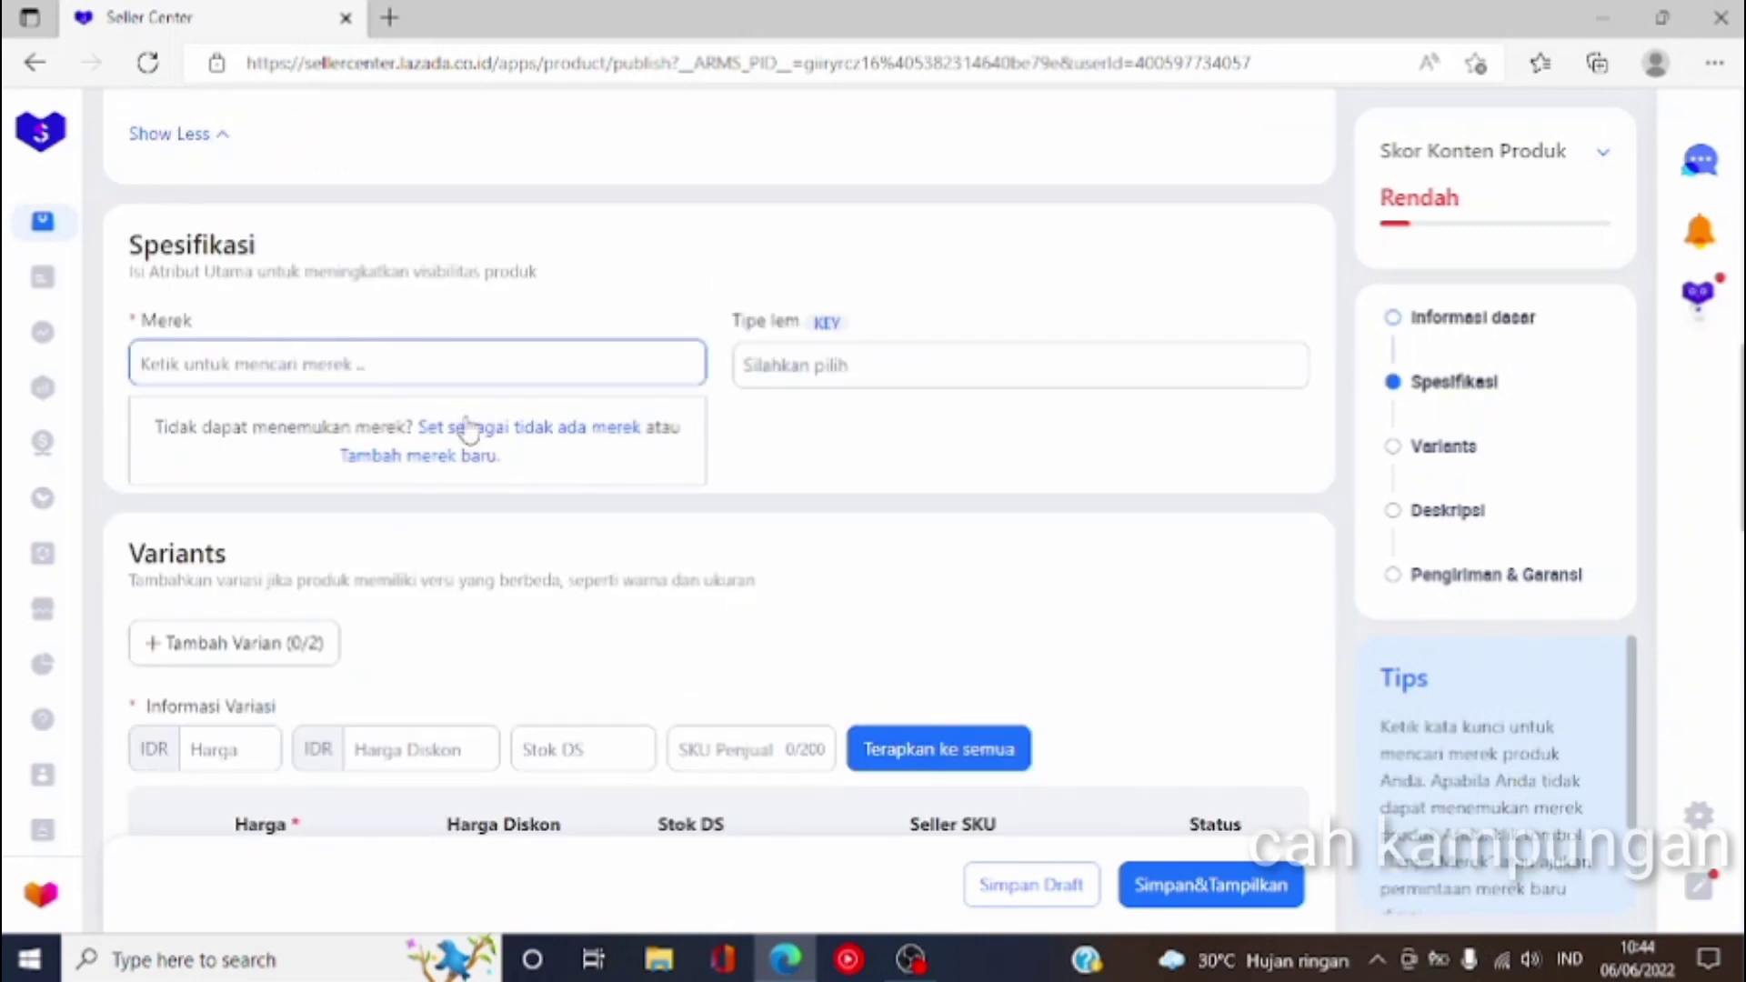
pyautogui.write('han')
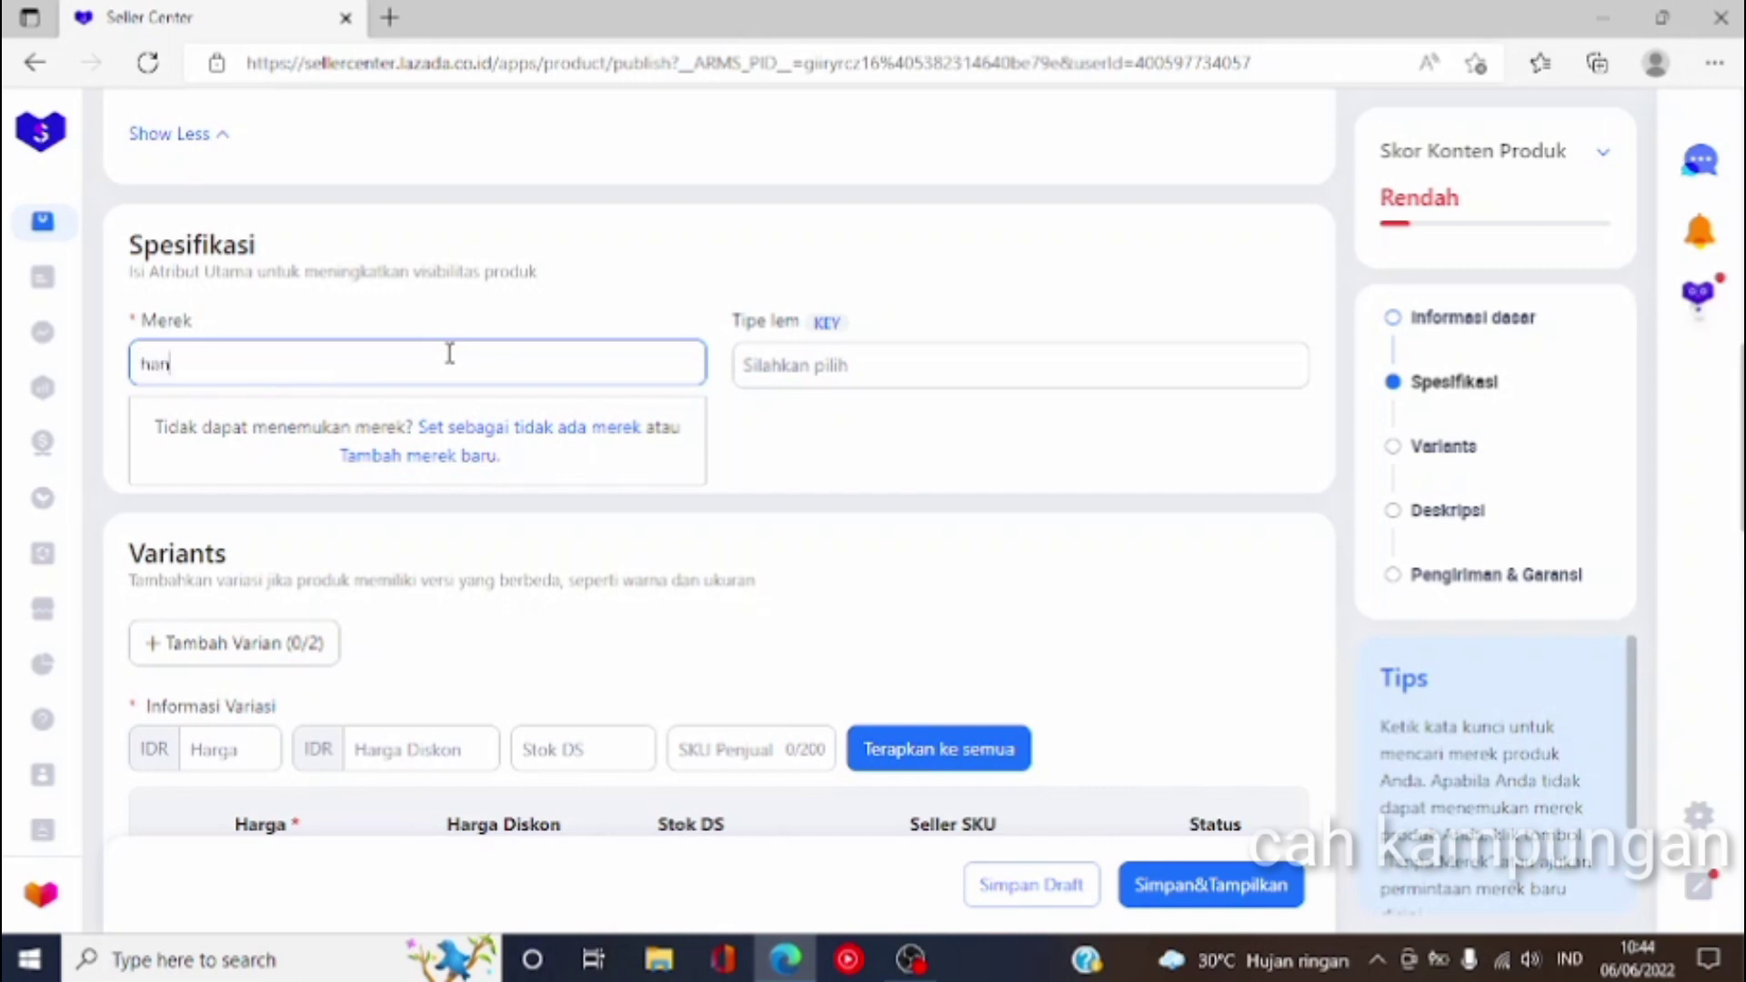
pyautogui.write('dsome')
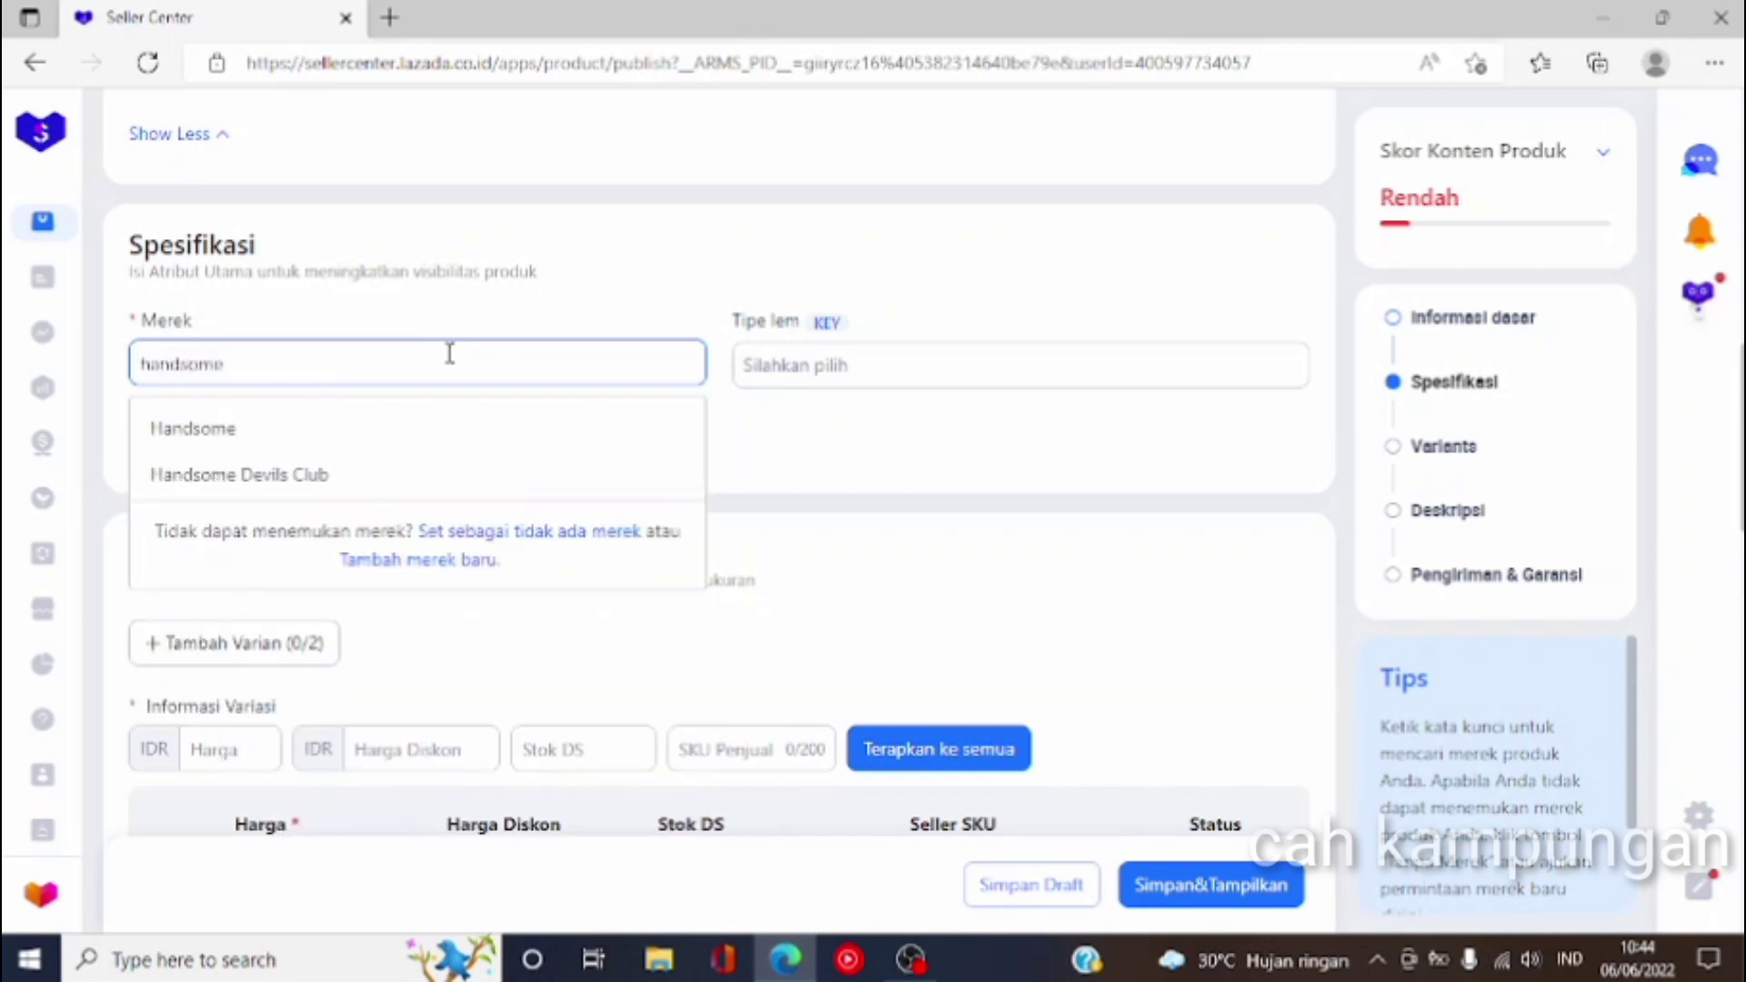
pyautogui.click(252, 431)
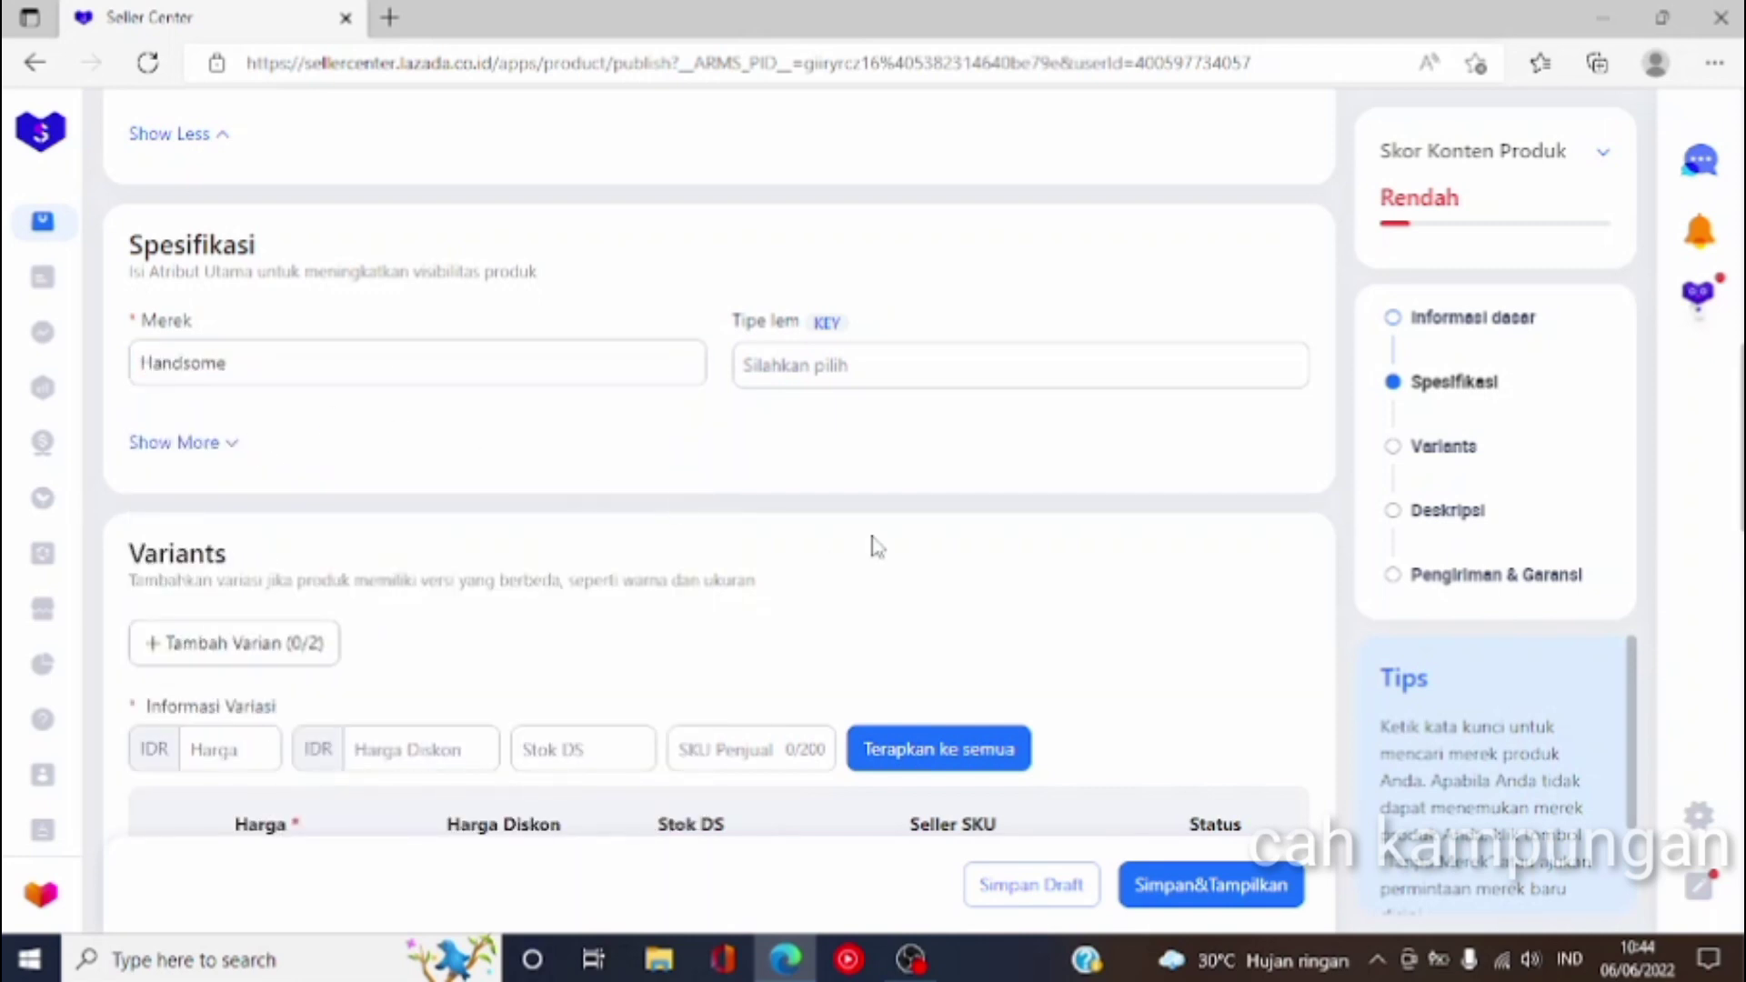
pyautogui.click(882, 386)
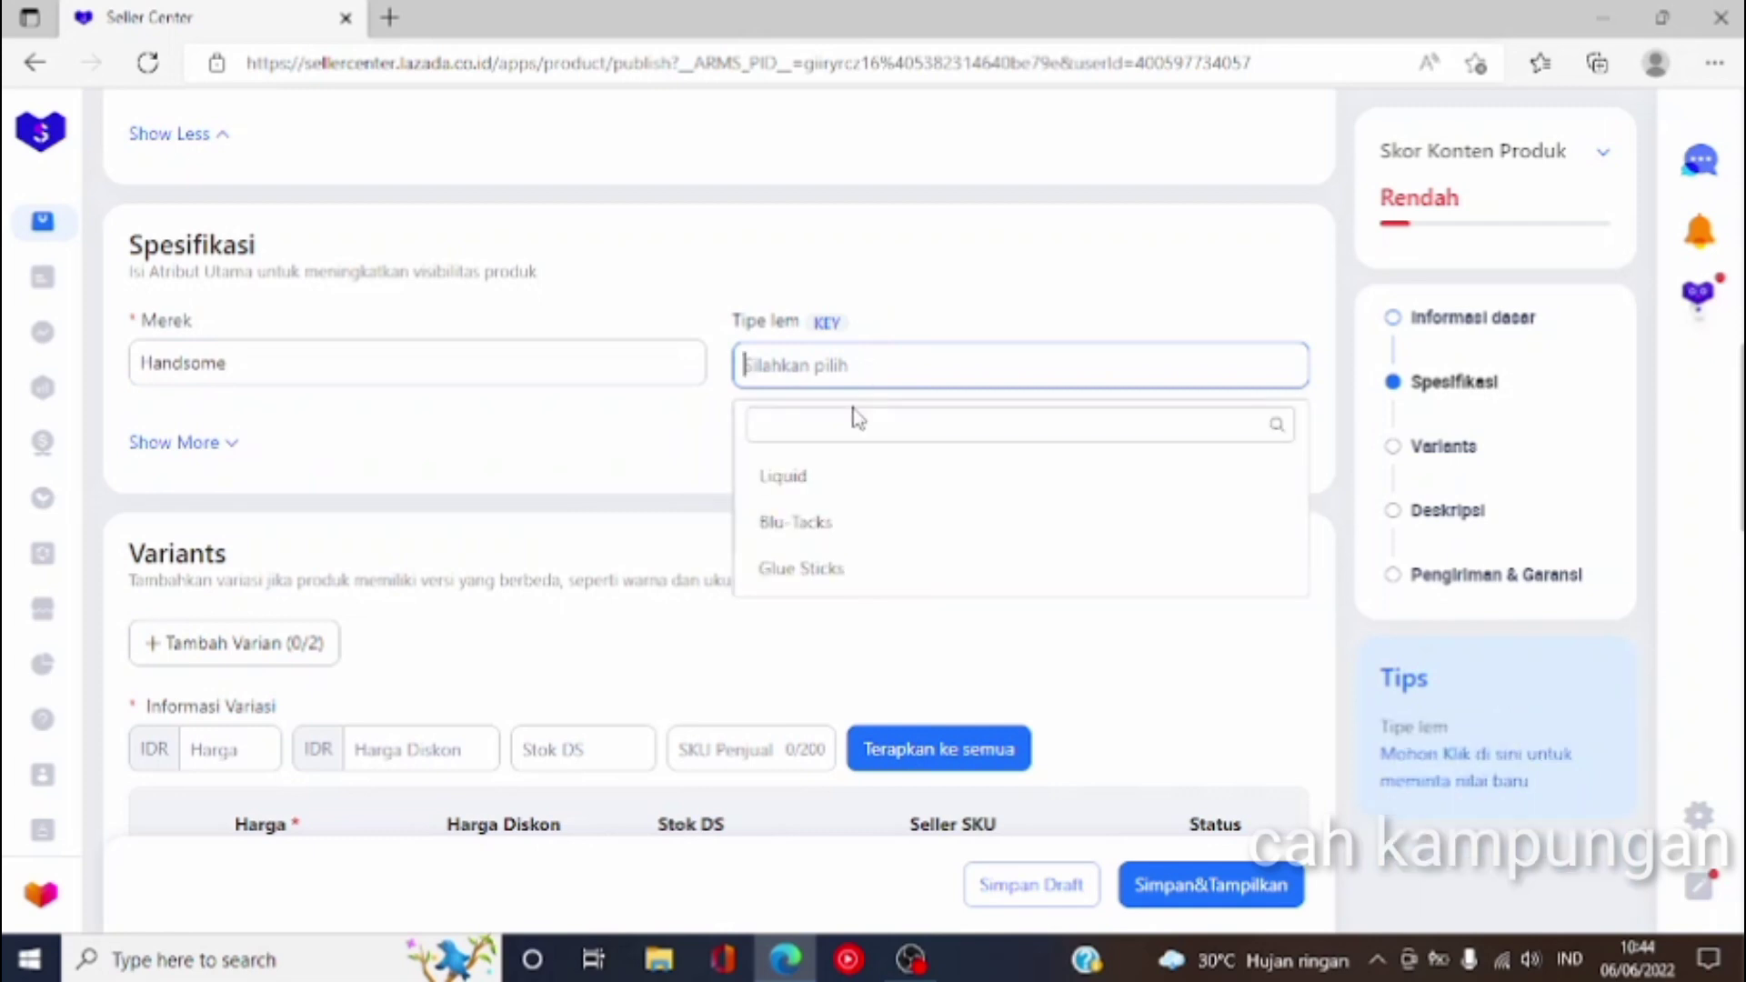
pyautogui.click(823, 477)
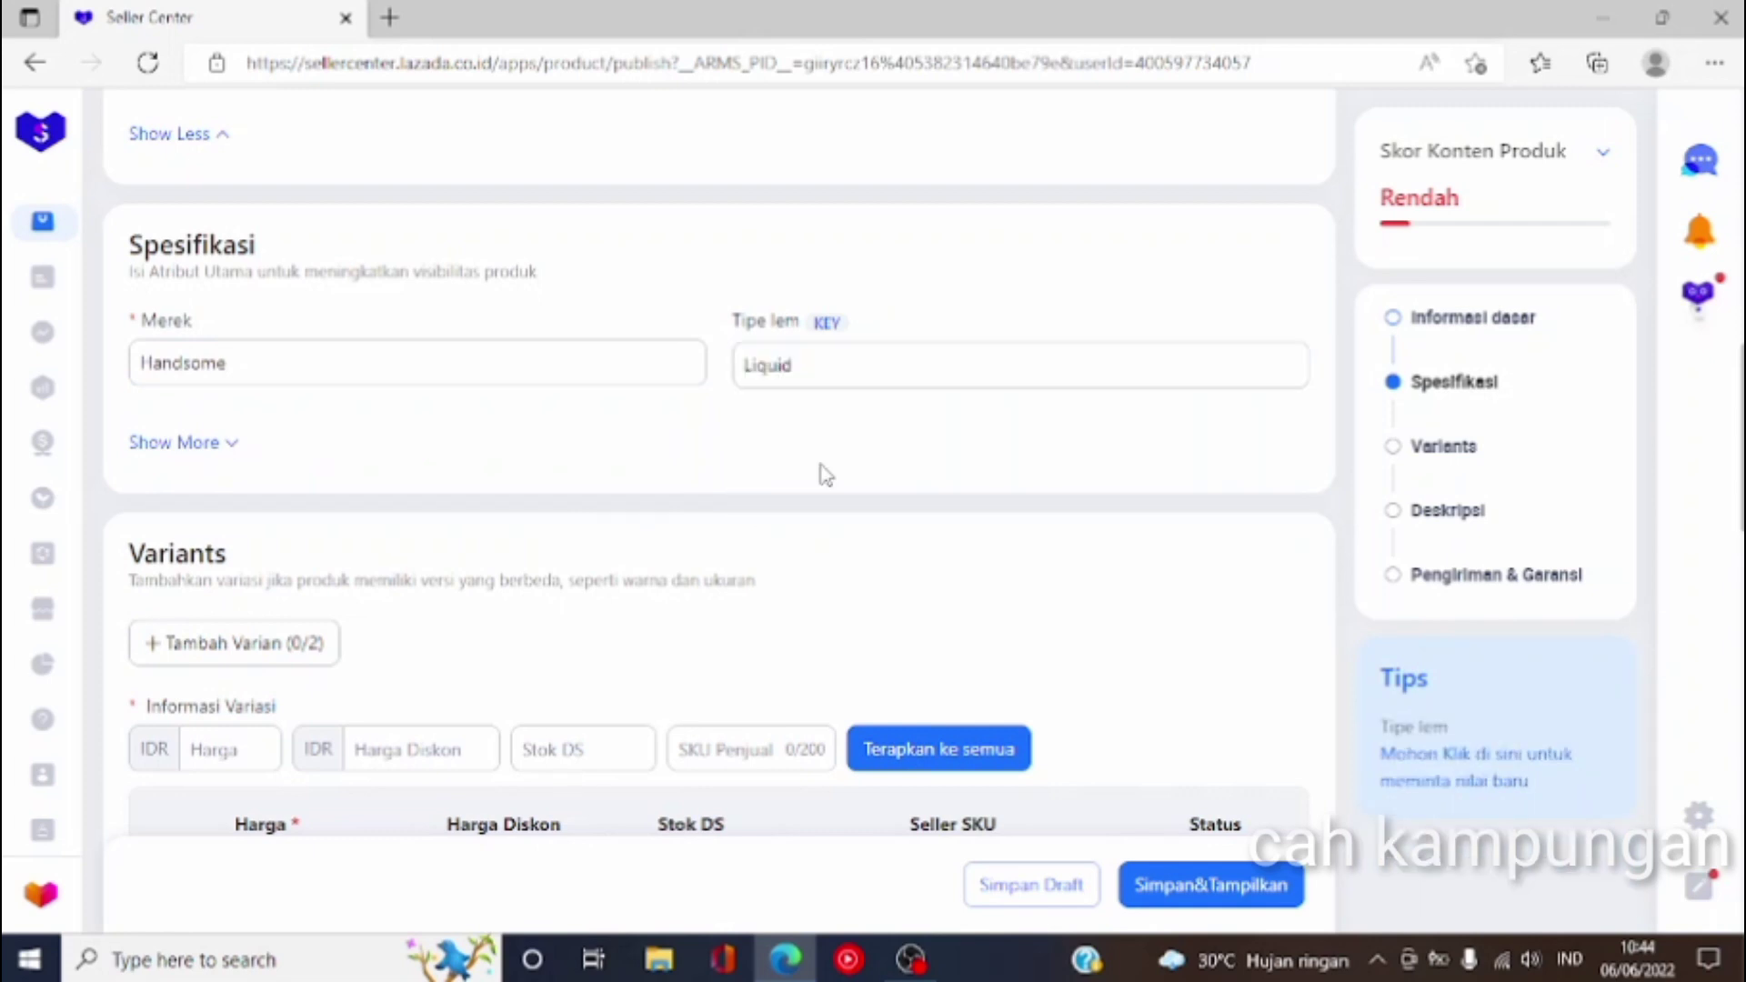
# Step: Expand the additional specification fields and enter "lem cair" as the Model and 1 as Jumlah Dalam Set
pyautogui.click(223, 443)
pyautogui.click(292, 480)
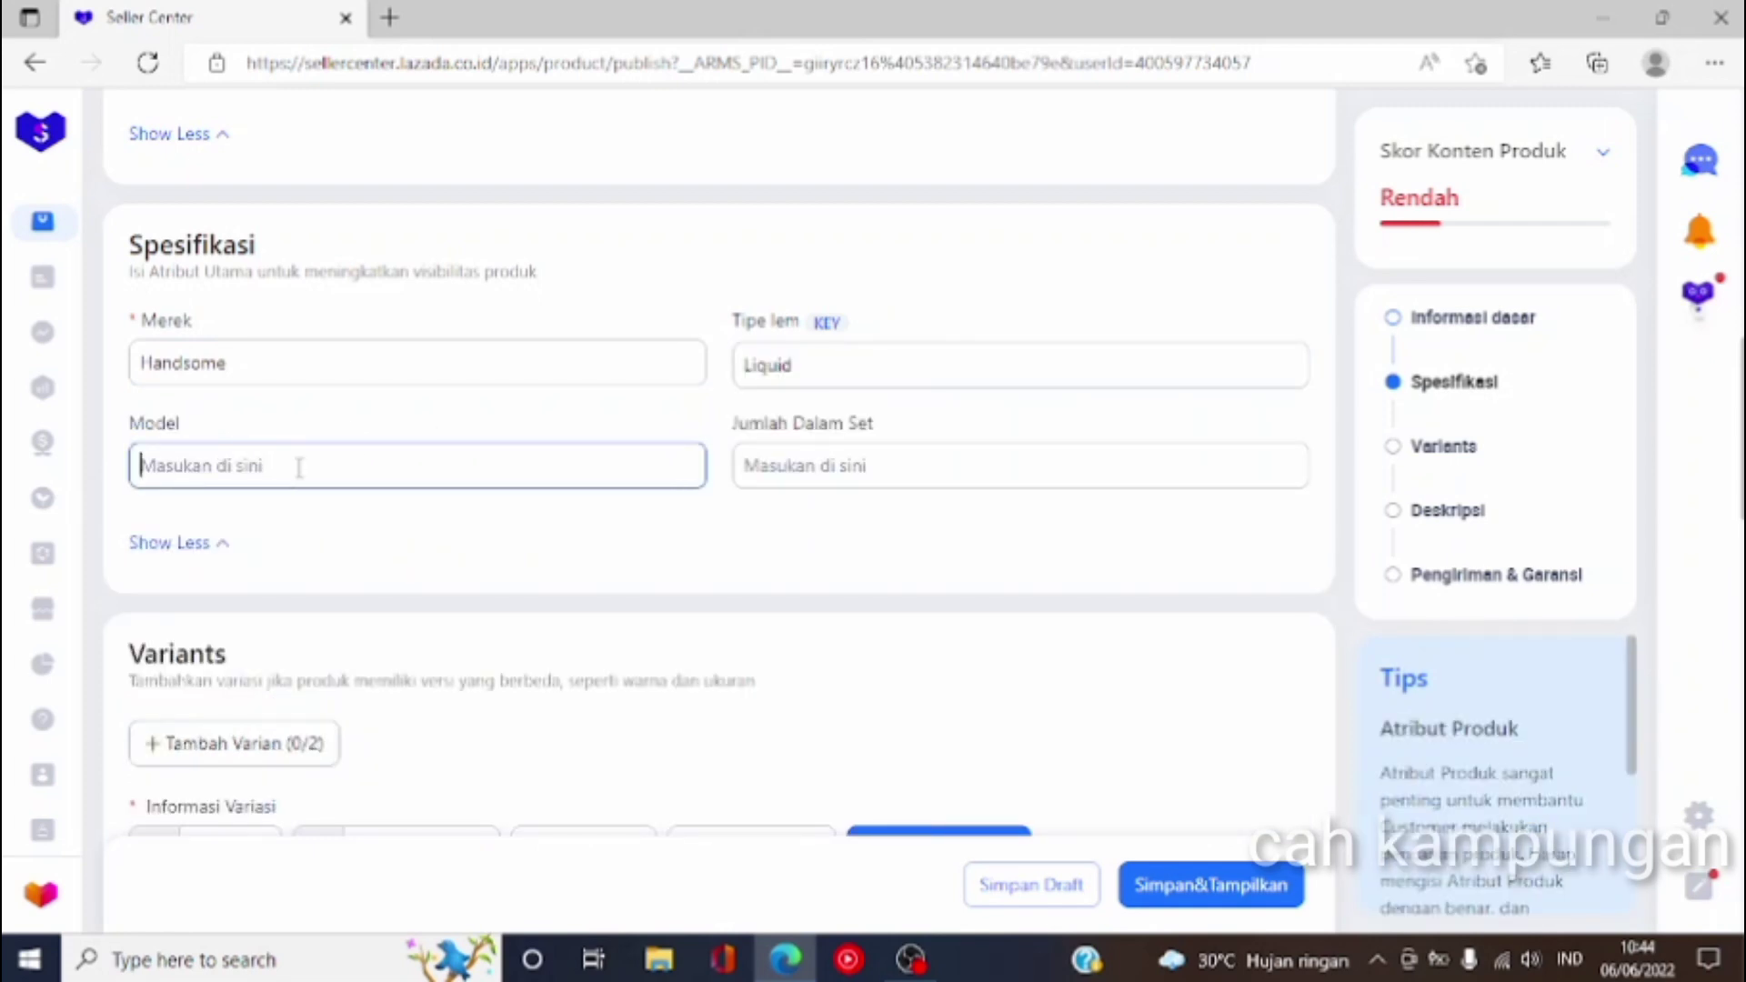
pyautogui.write('lem cair')
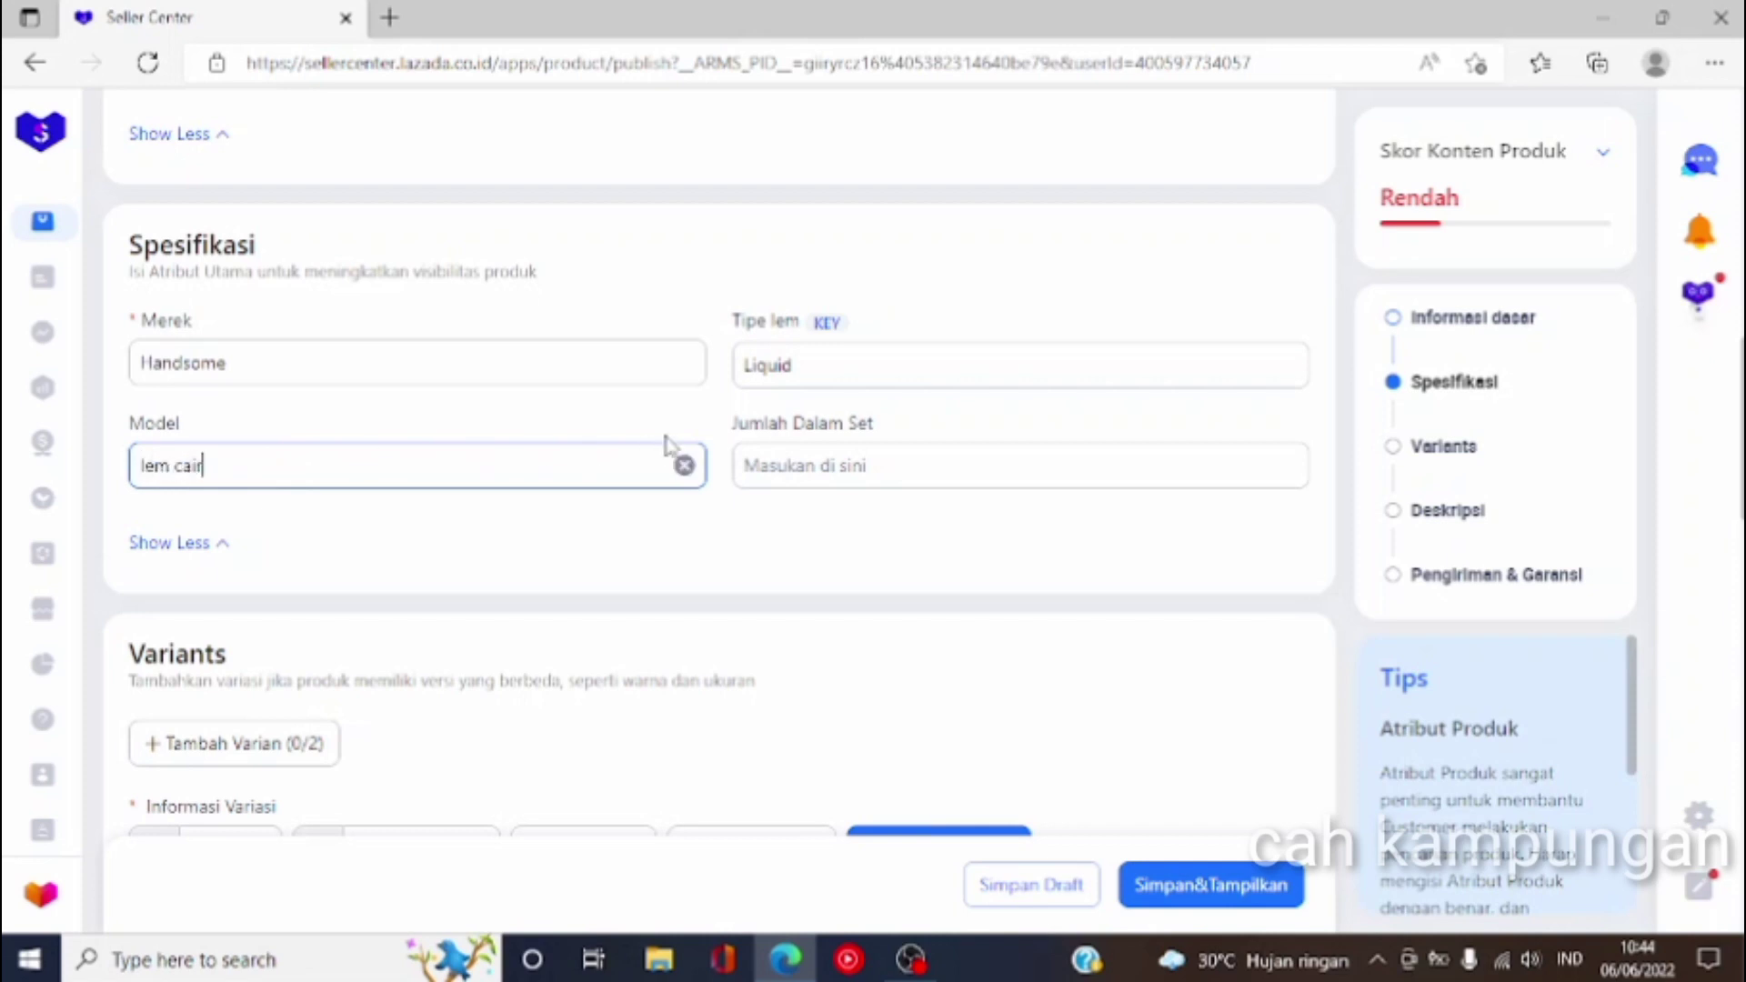
pyautogui.click(786, 453)
pyautogui.write('1')
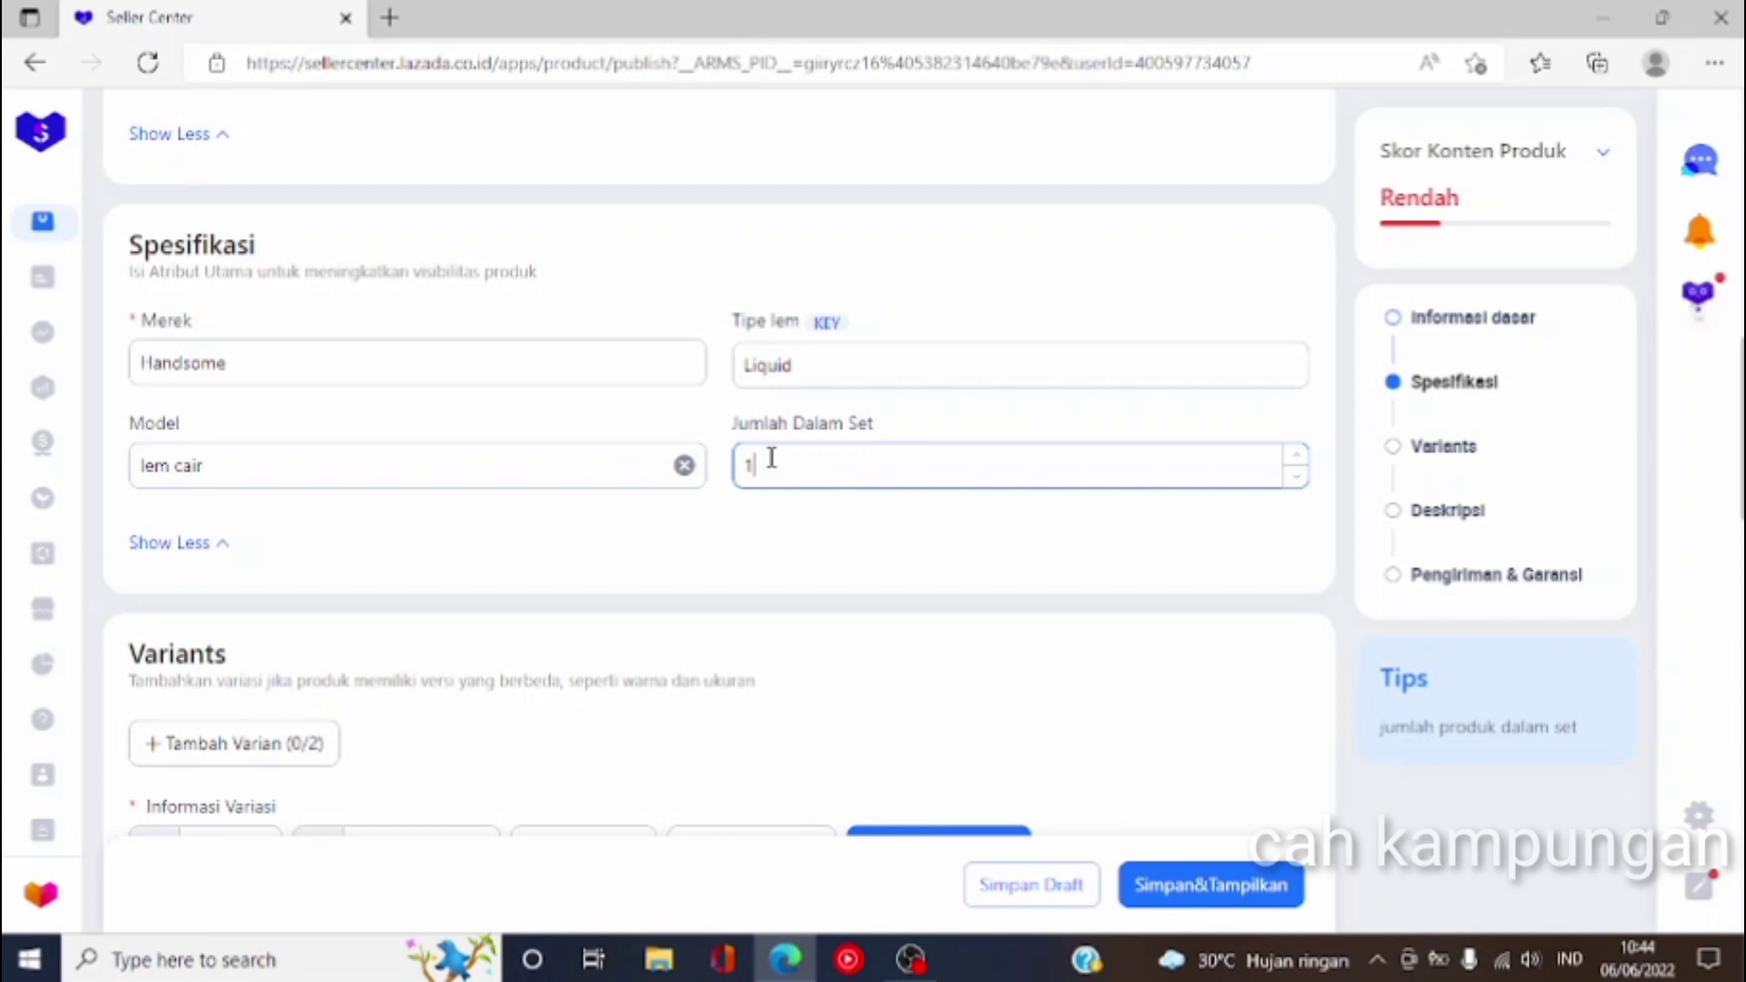
# Step: Fill in the variant row with a price of IDR 1500, stock of 100 and seller SKU "lemkorea"
pyautogui.scroll(-3, 409, 555)
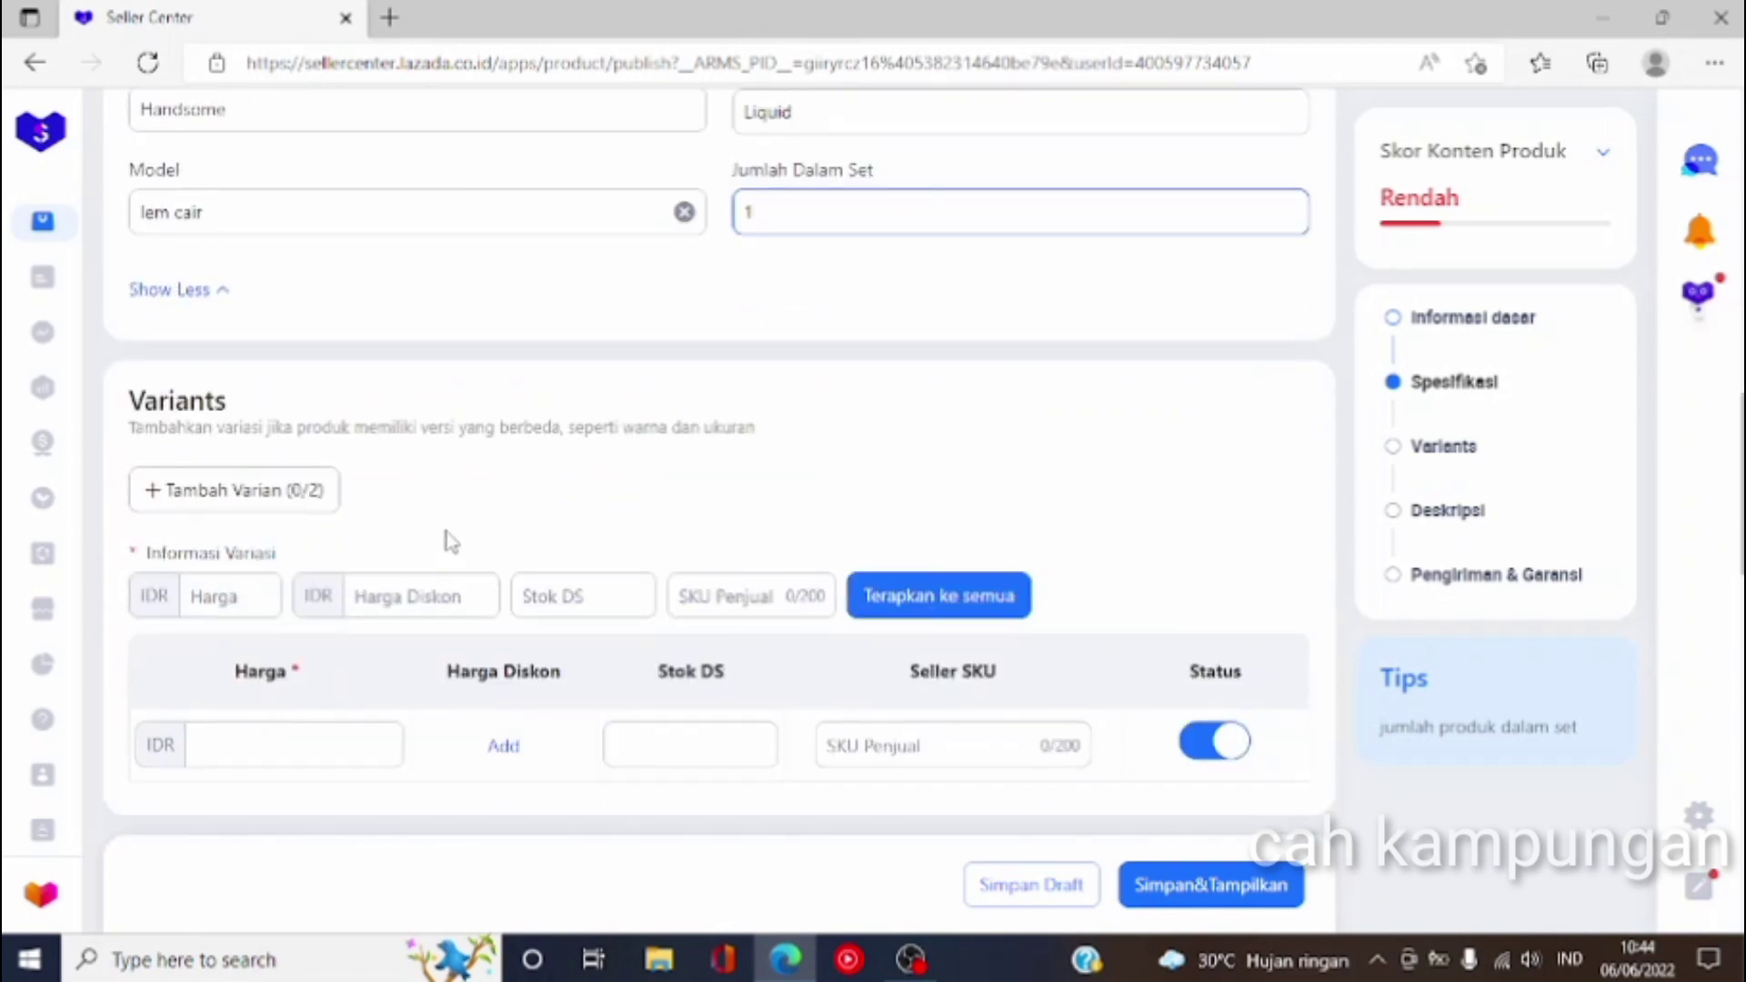
pyautogui.scroll(-1, 446, 455)
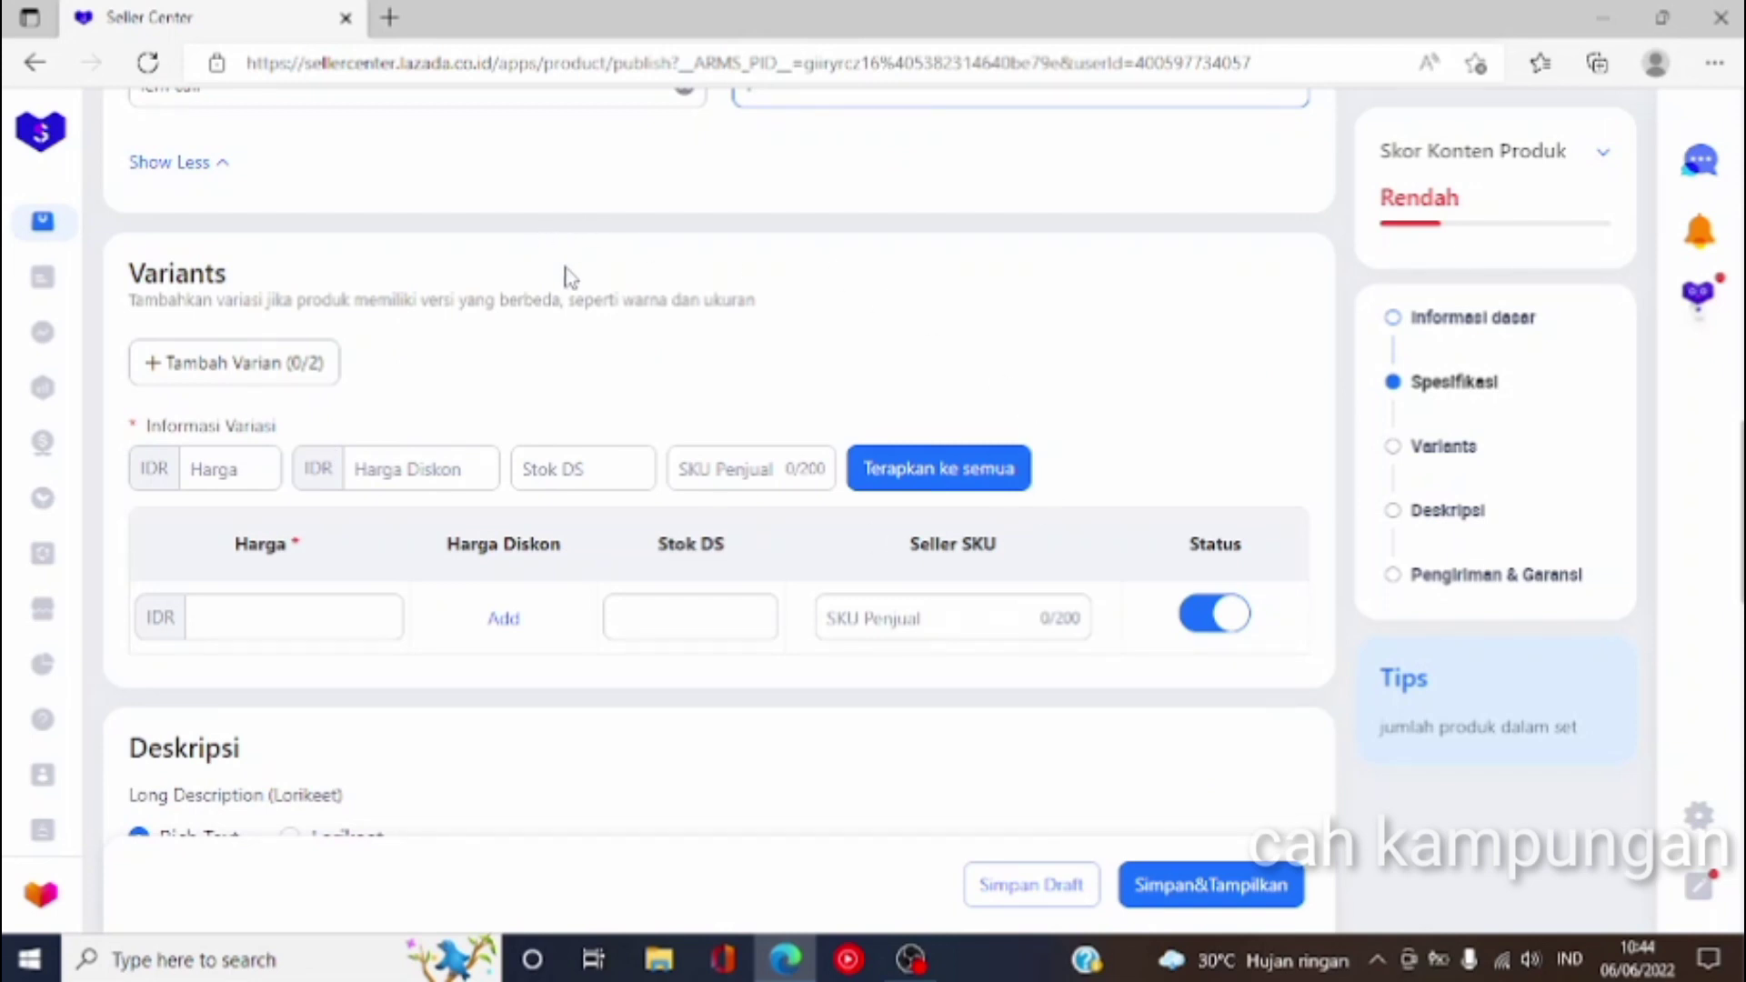
pyautogui.click(324, 620)
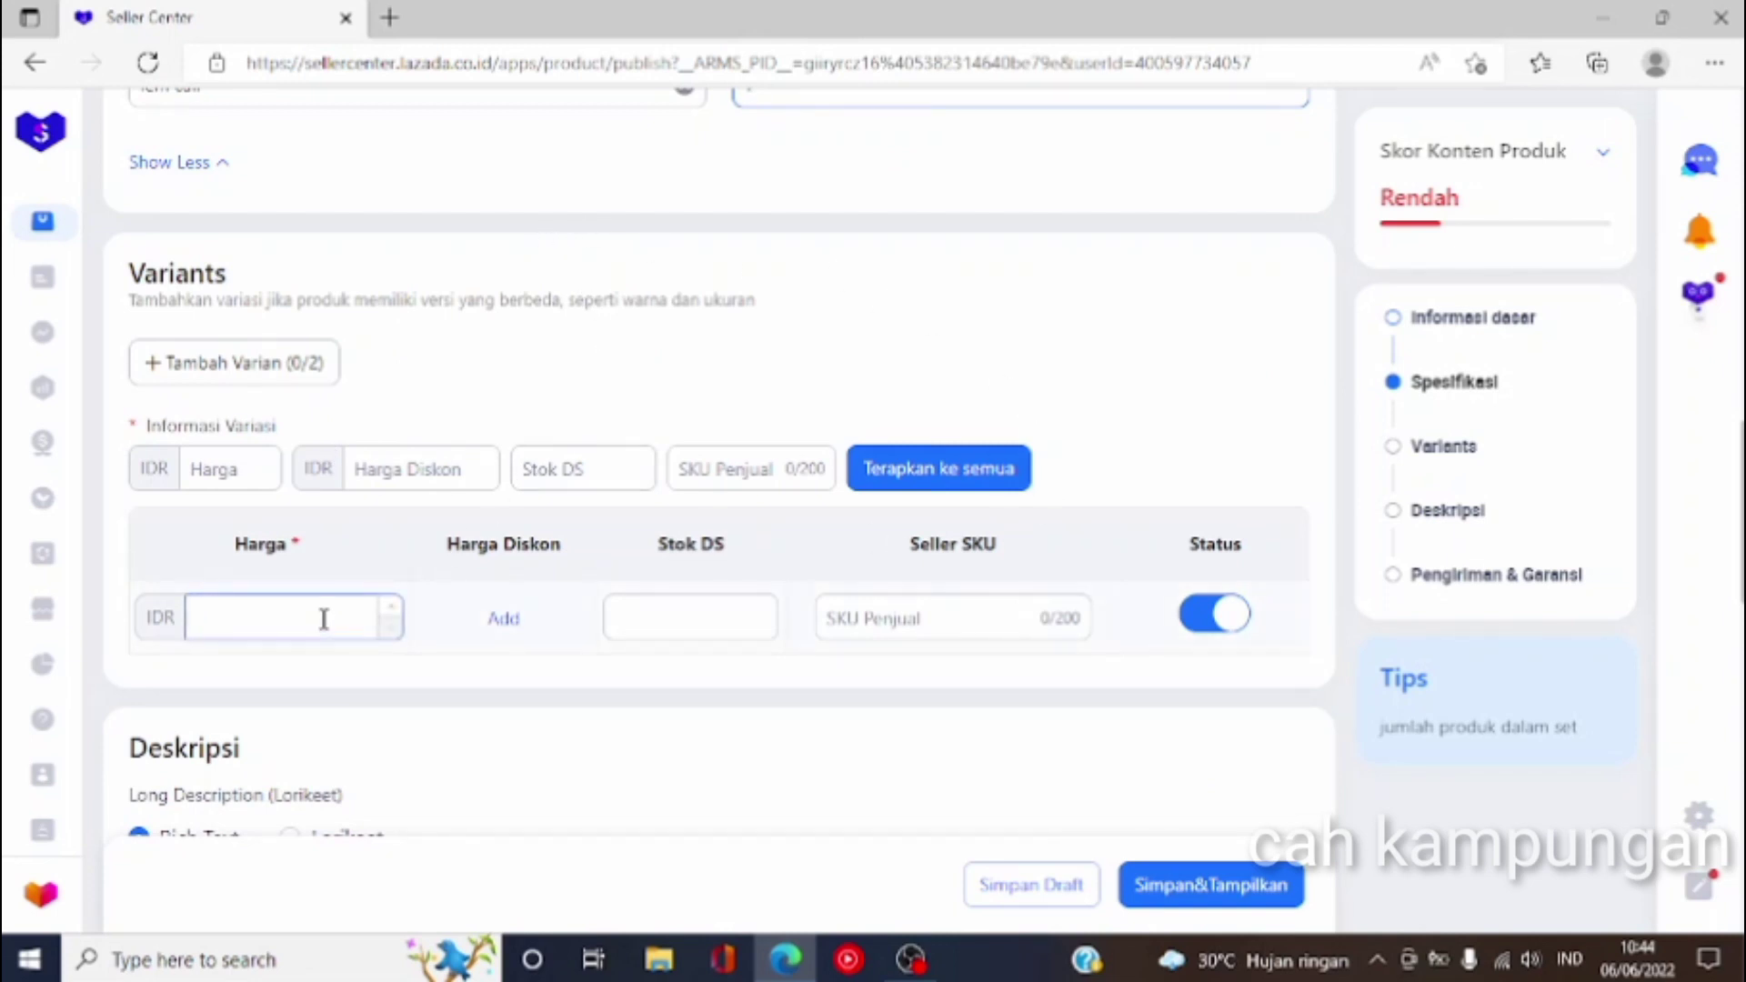
pyautogui.click(310, 618)
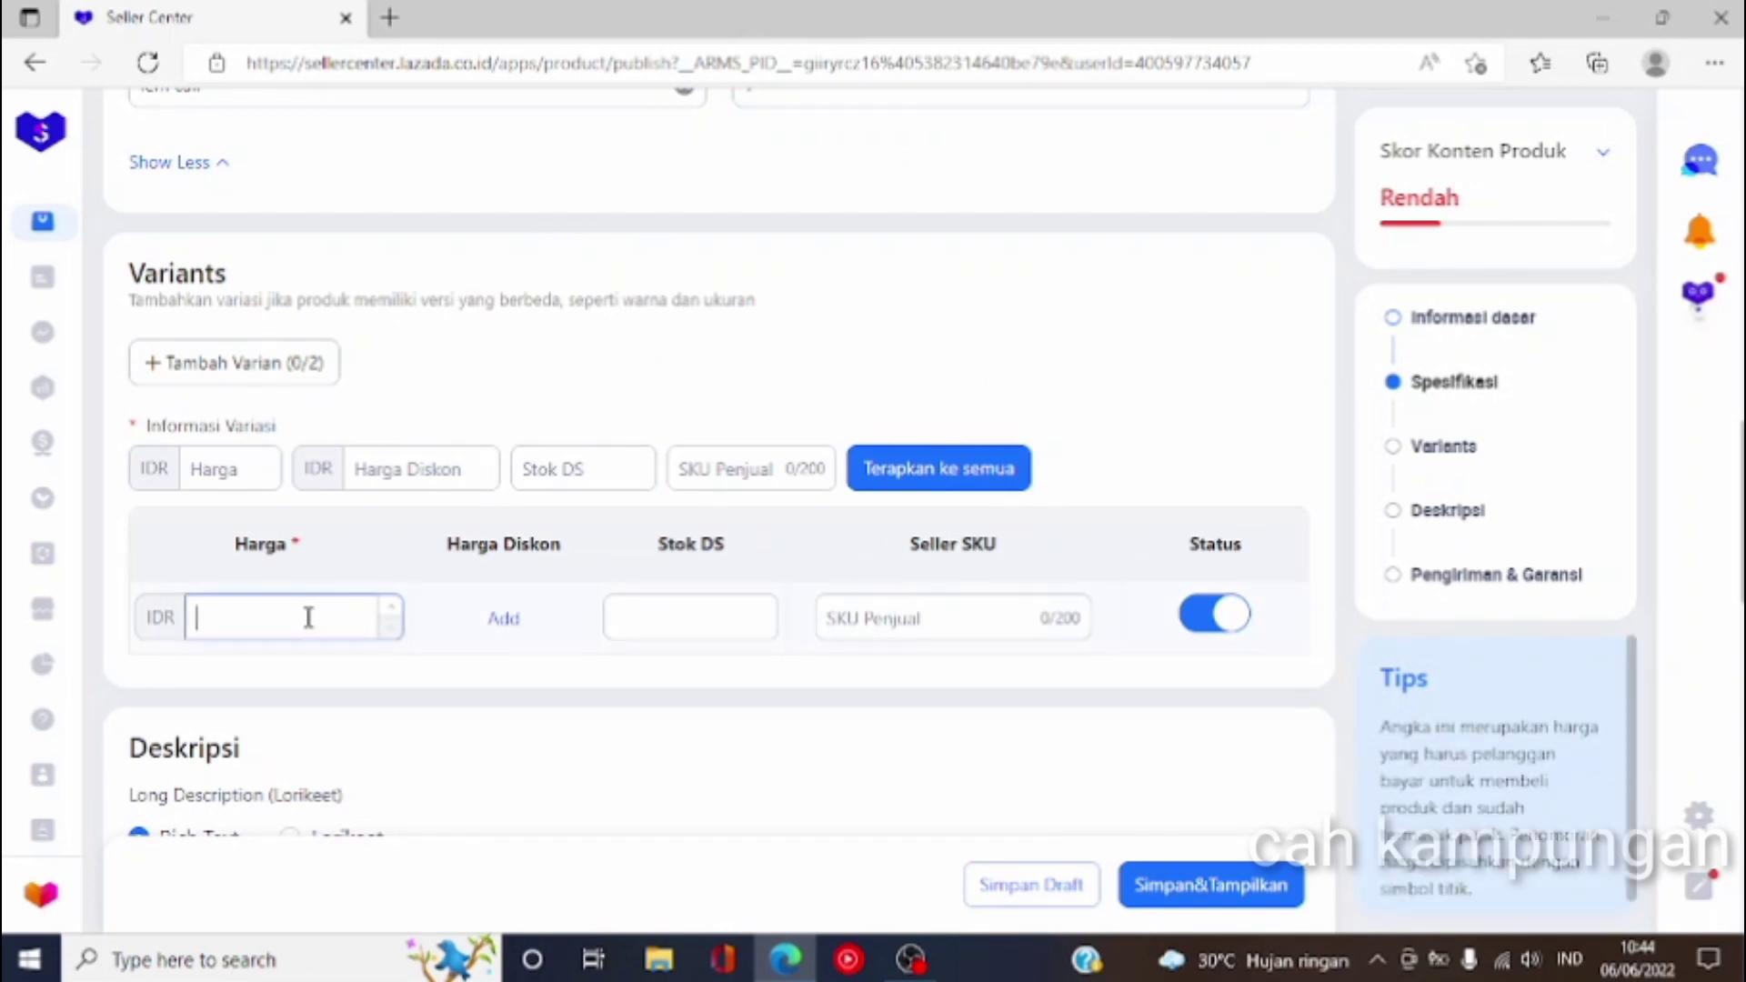
pyautogui.write('1500')
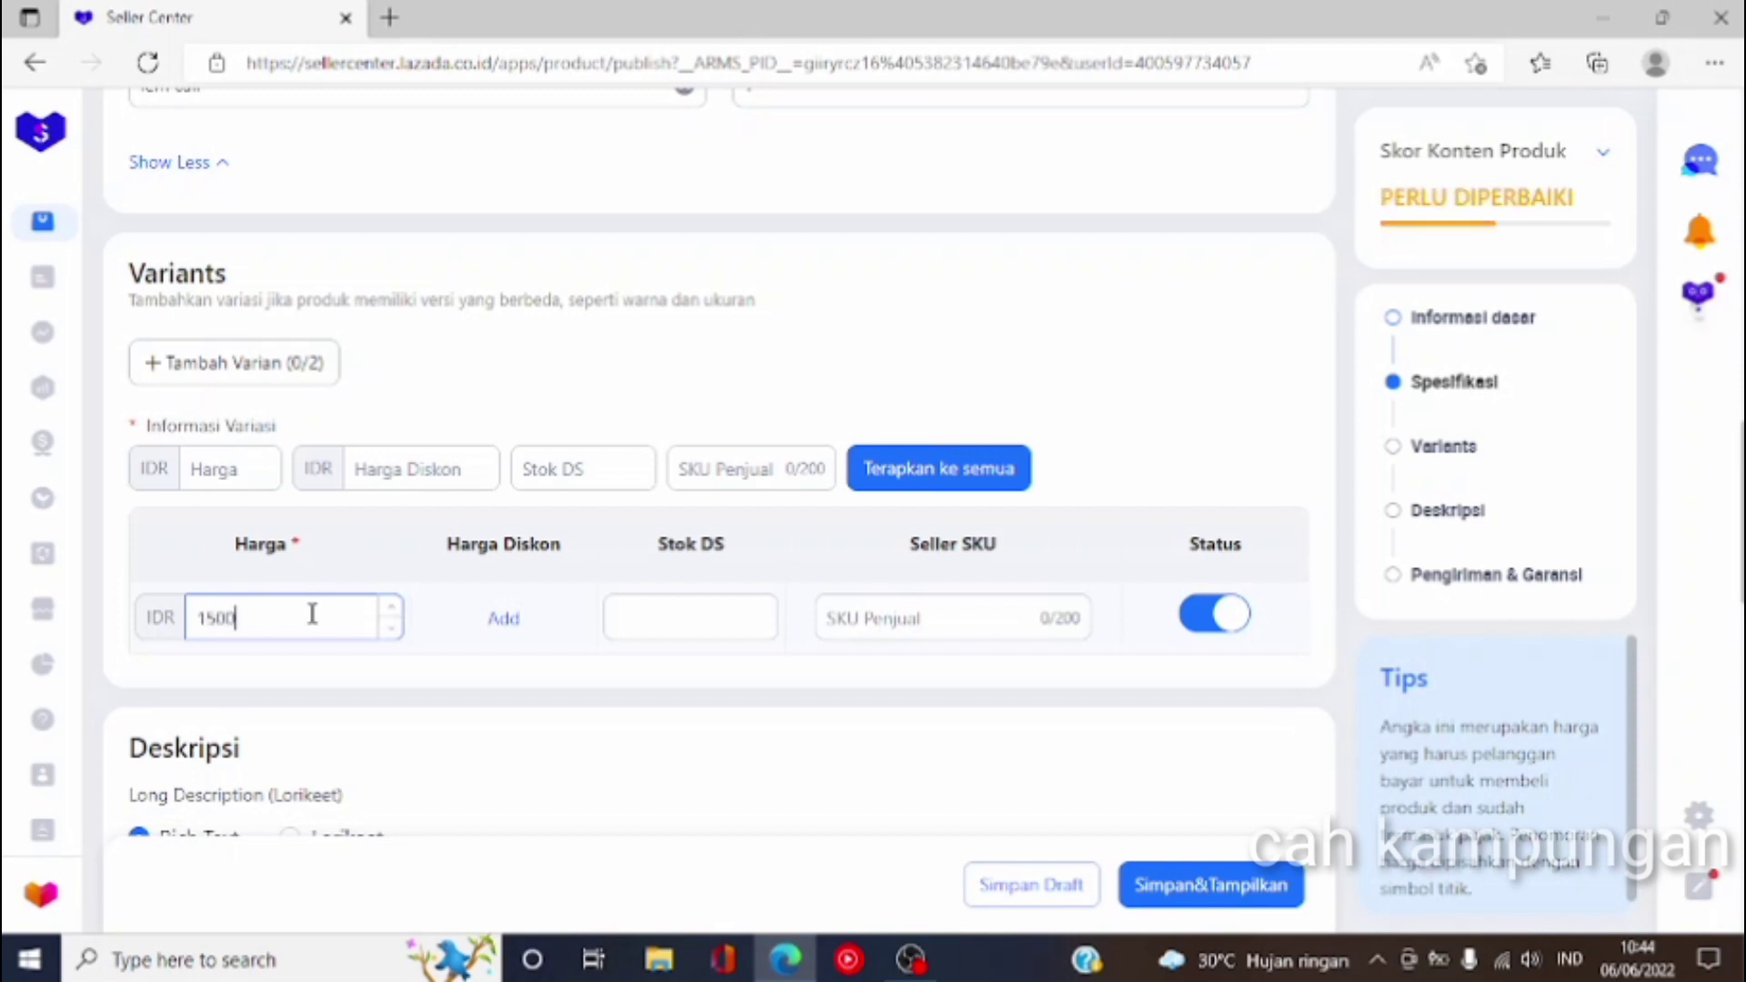
pyautogui.click(629, 614)
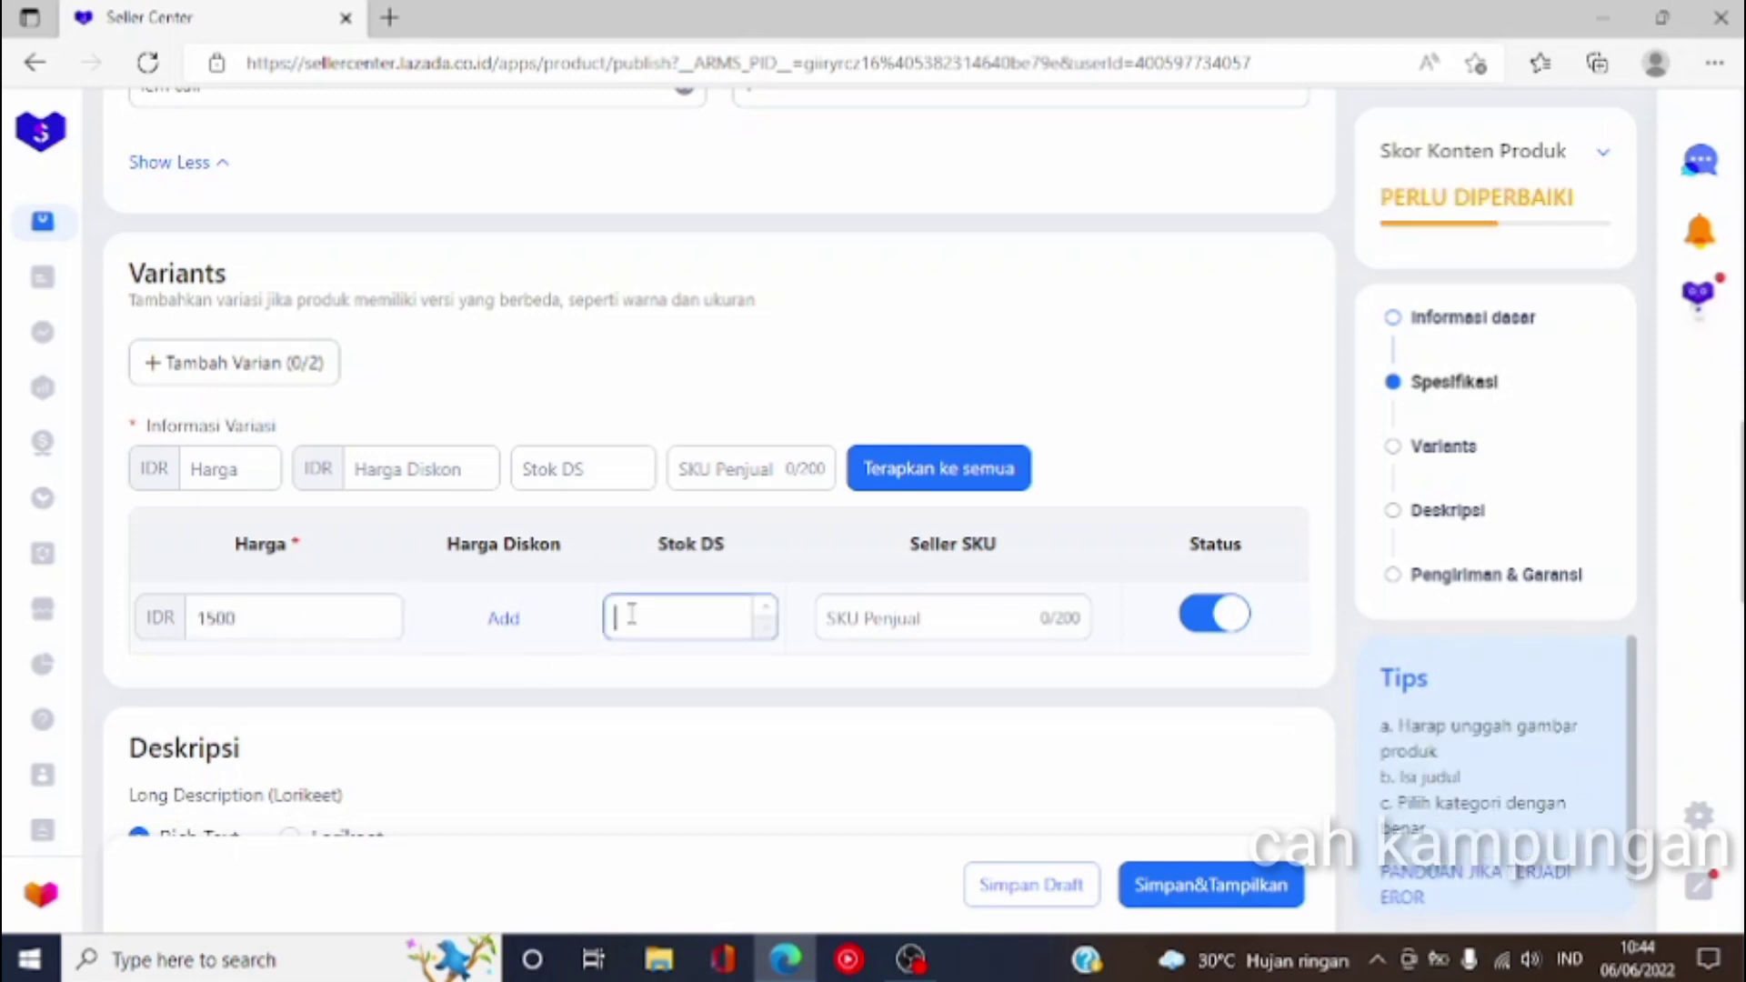
pyautogui.write('100')
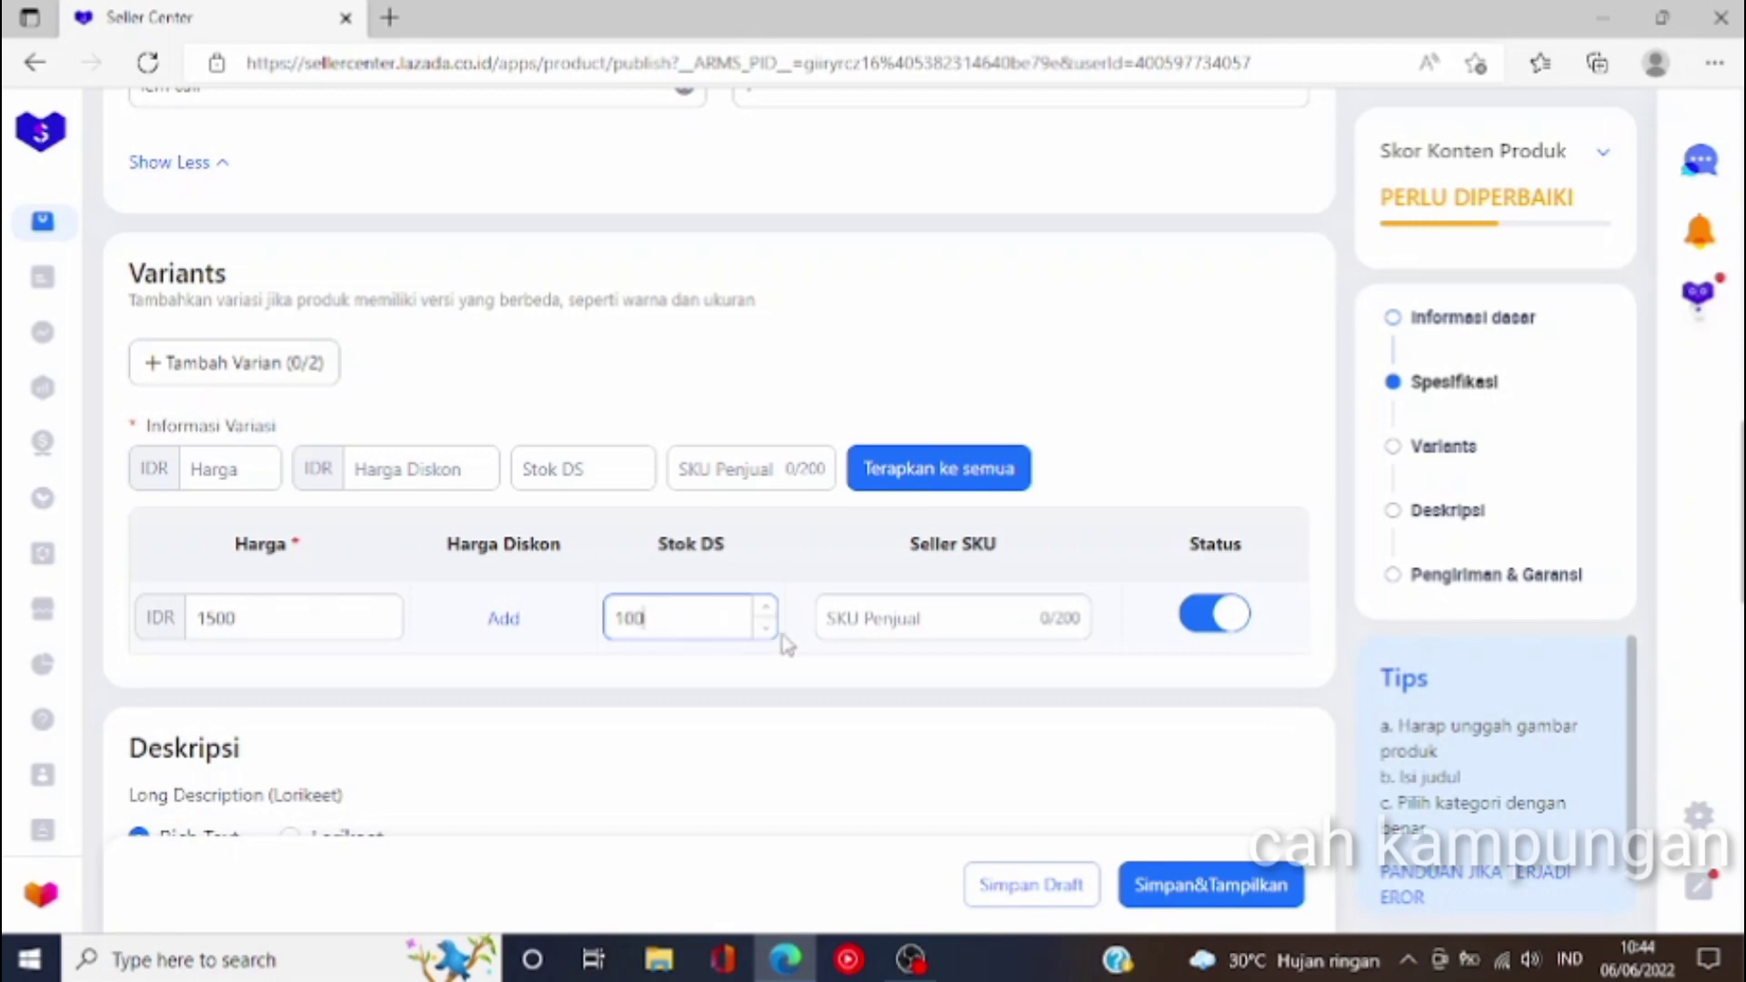
pyautogui.click(827, 624)
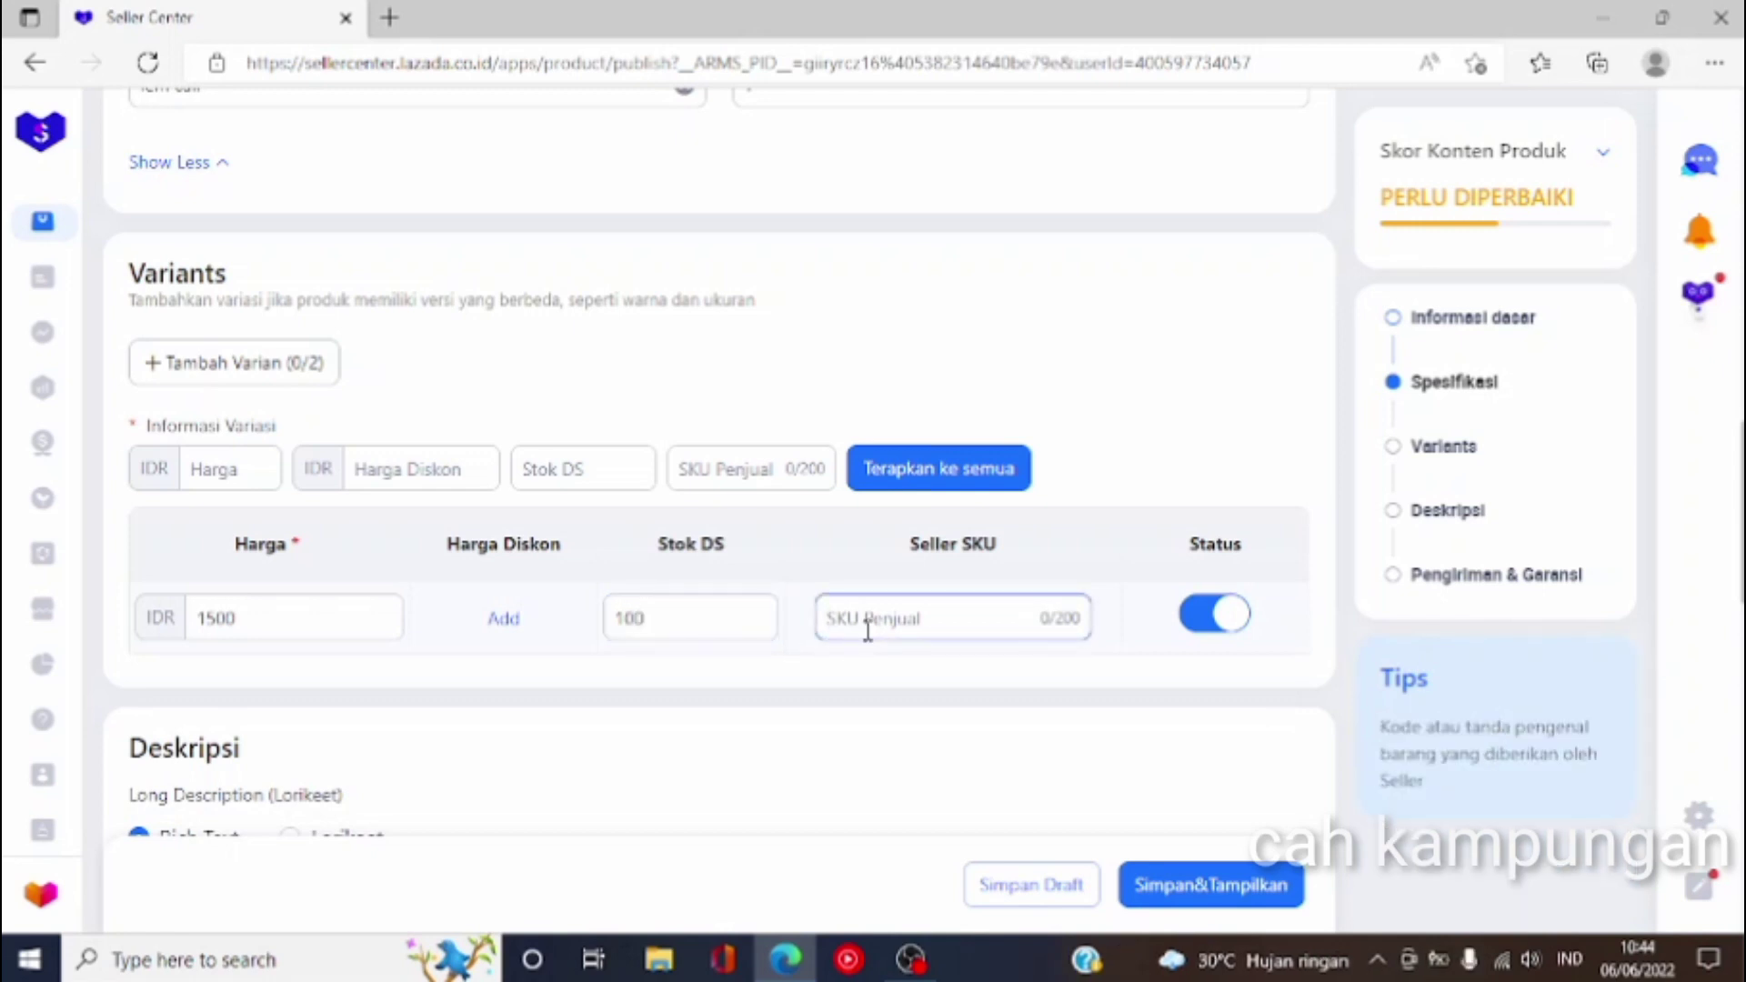
pyautogui.write('lemkorea')
# Step: Write the long description starting with "lem korea", covering price per 1pcs, 3gr net content, 10gr weight, included packing, Monday-to-Saturday shipping and Sunday off
pyautogui.scroll(-3, 1182, 355)
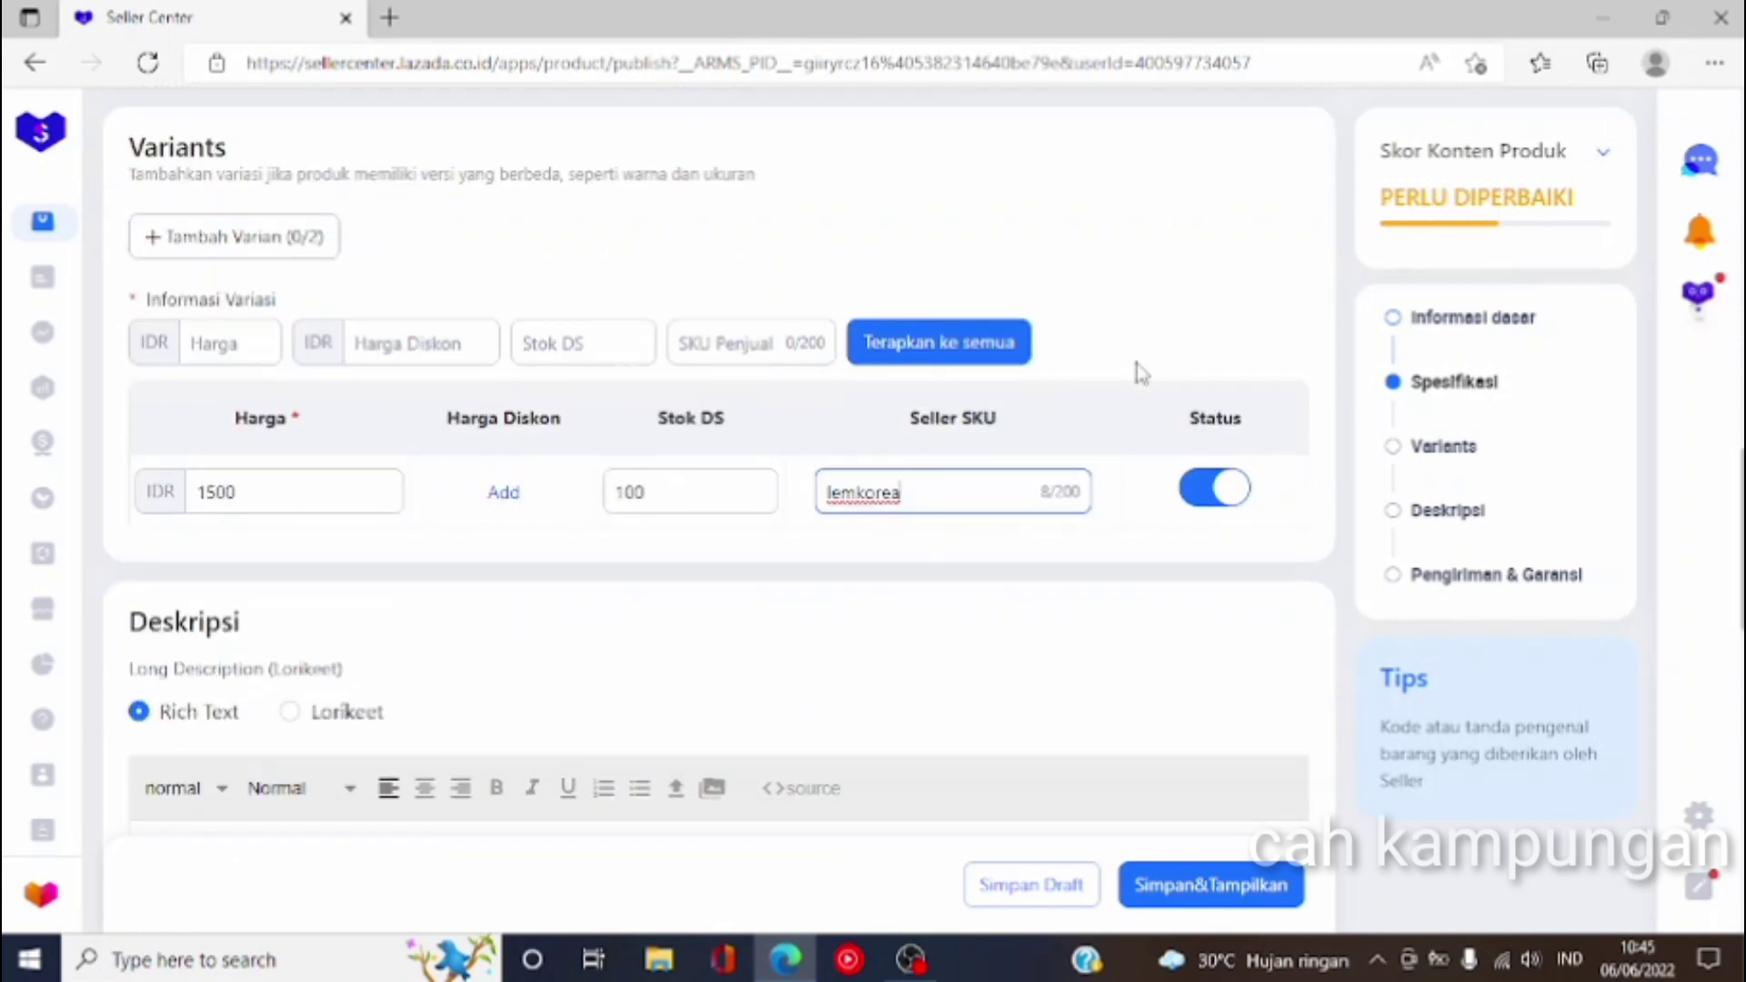
pyautogui.scroll(-4, 964, 464)
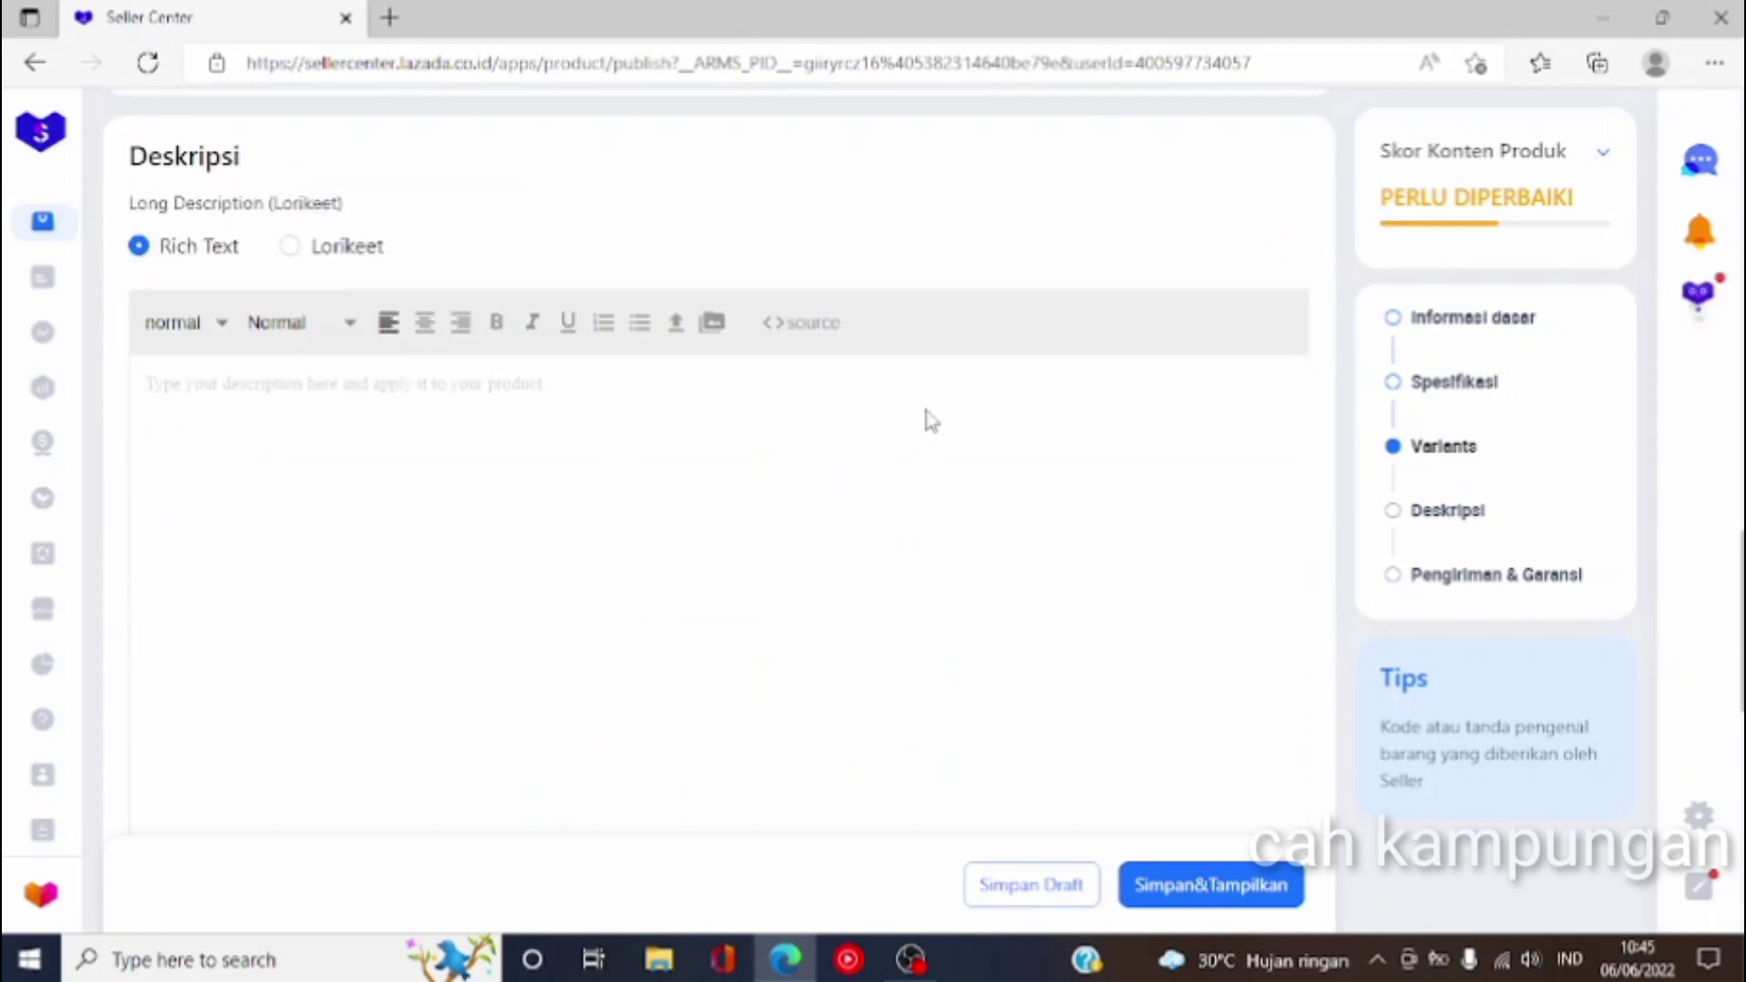
pyautogui.click(403, 357)
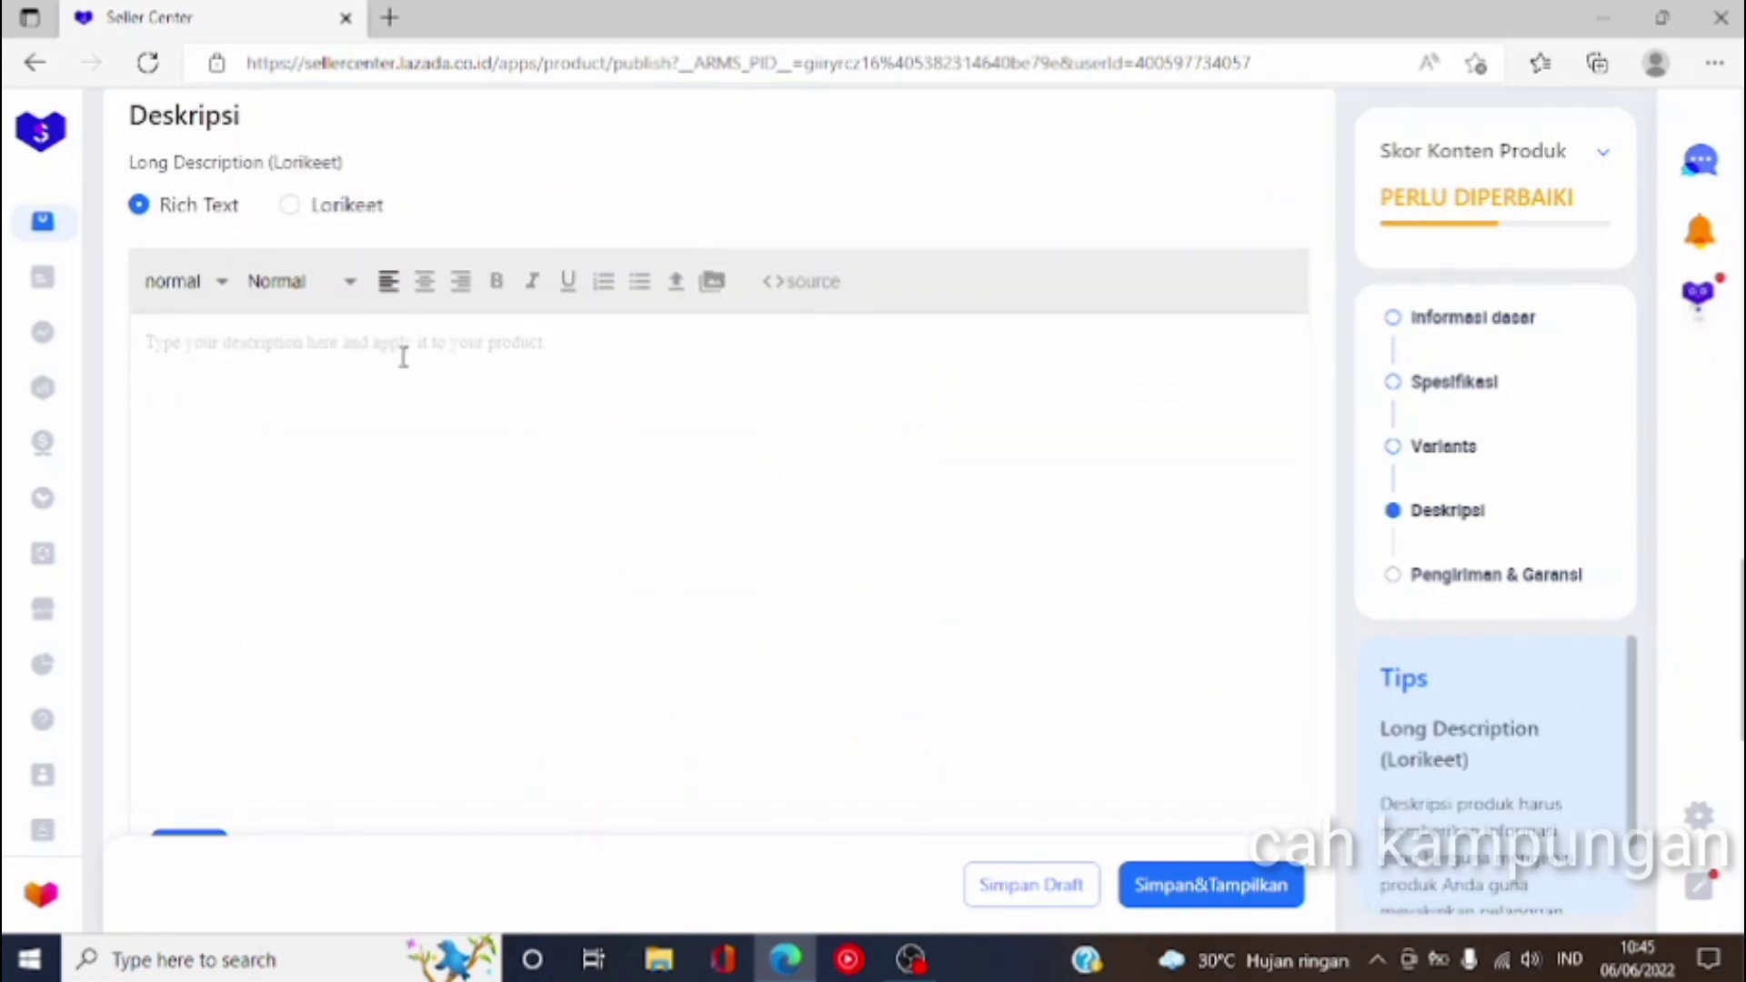
pyautogui.write('lem korea')
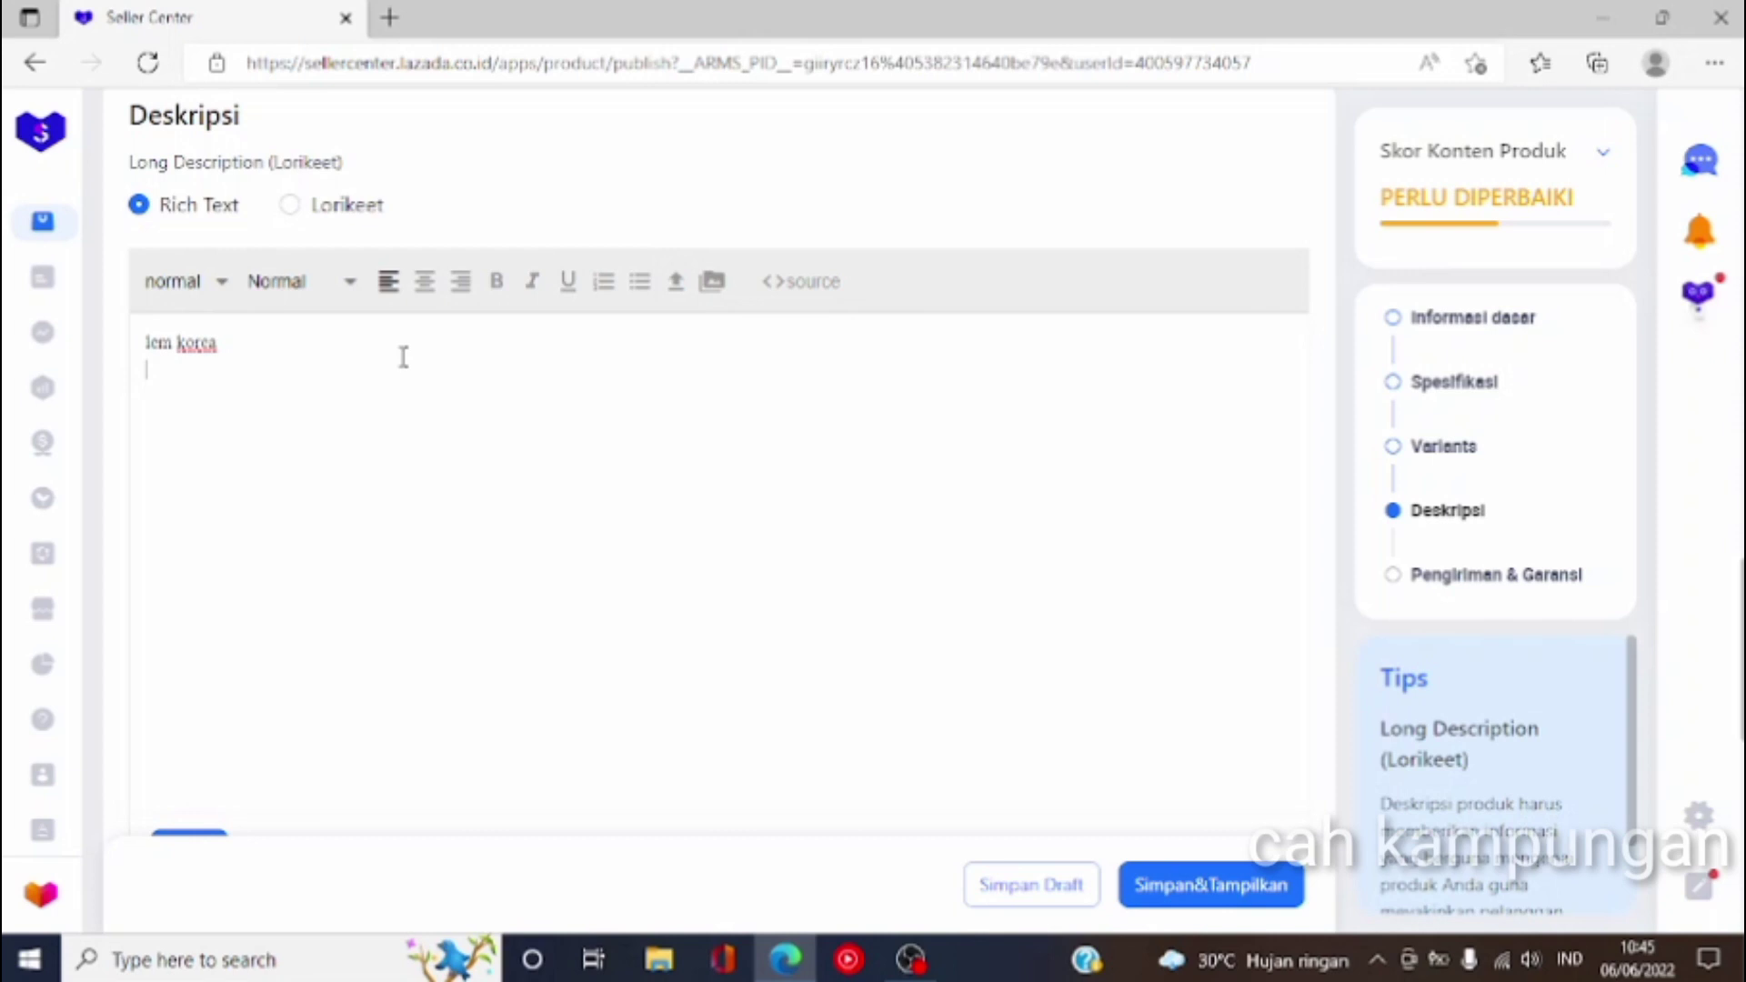
pyautogui.hotkey('ctrl', 'v')
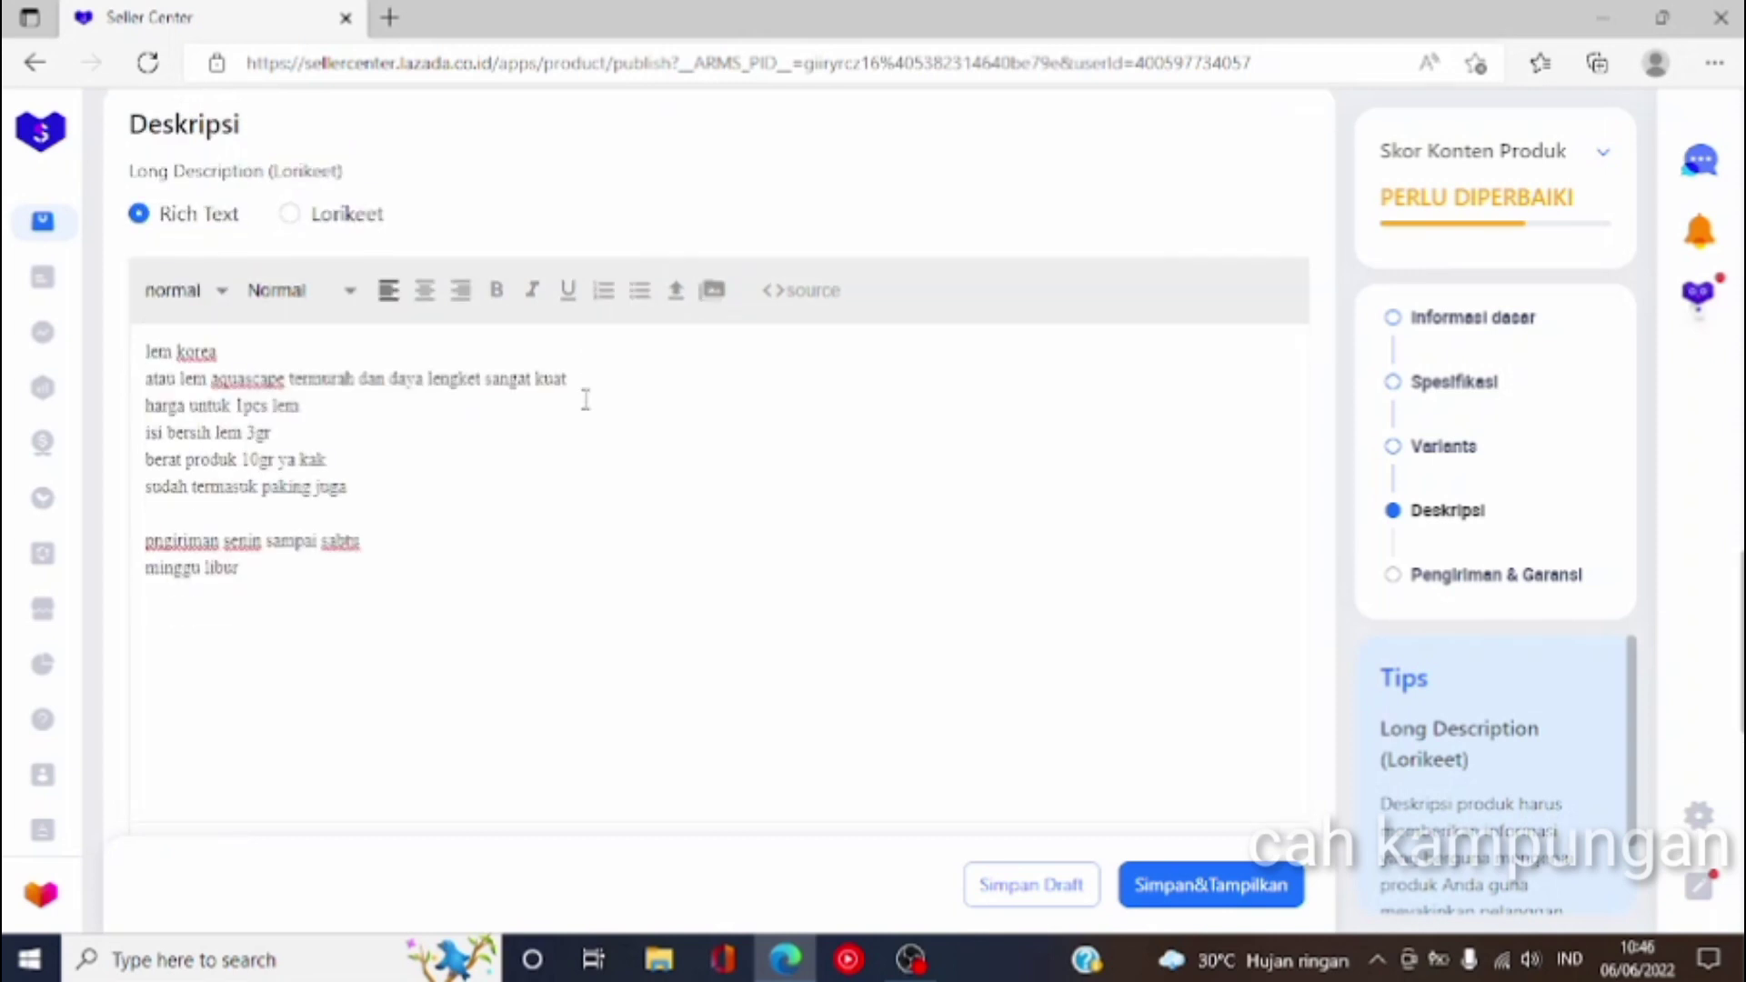
# Step: Expand the additional description fields and enter "lem korea" under Apa yang ada di dalam kotak
pyautogui.scroll(-5, 585, 398)
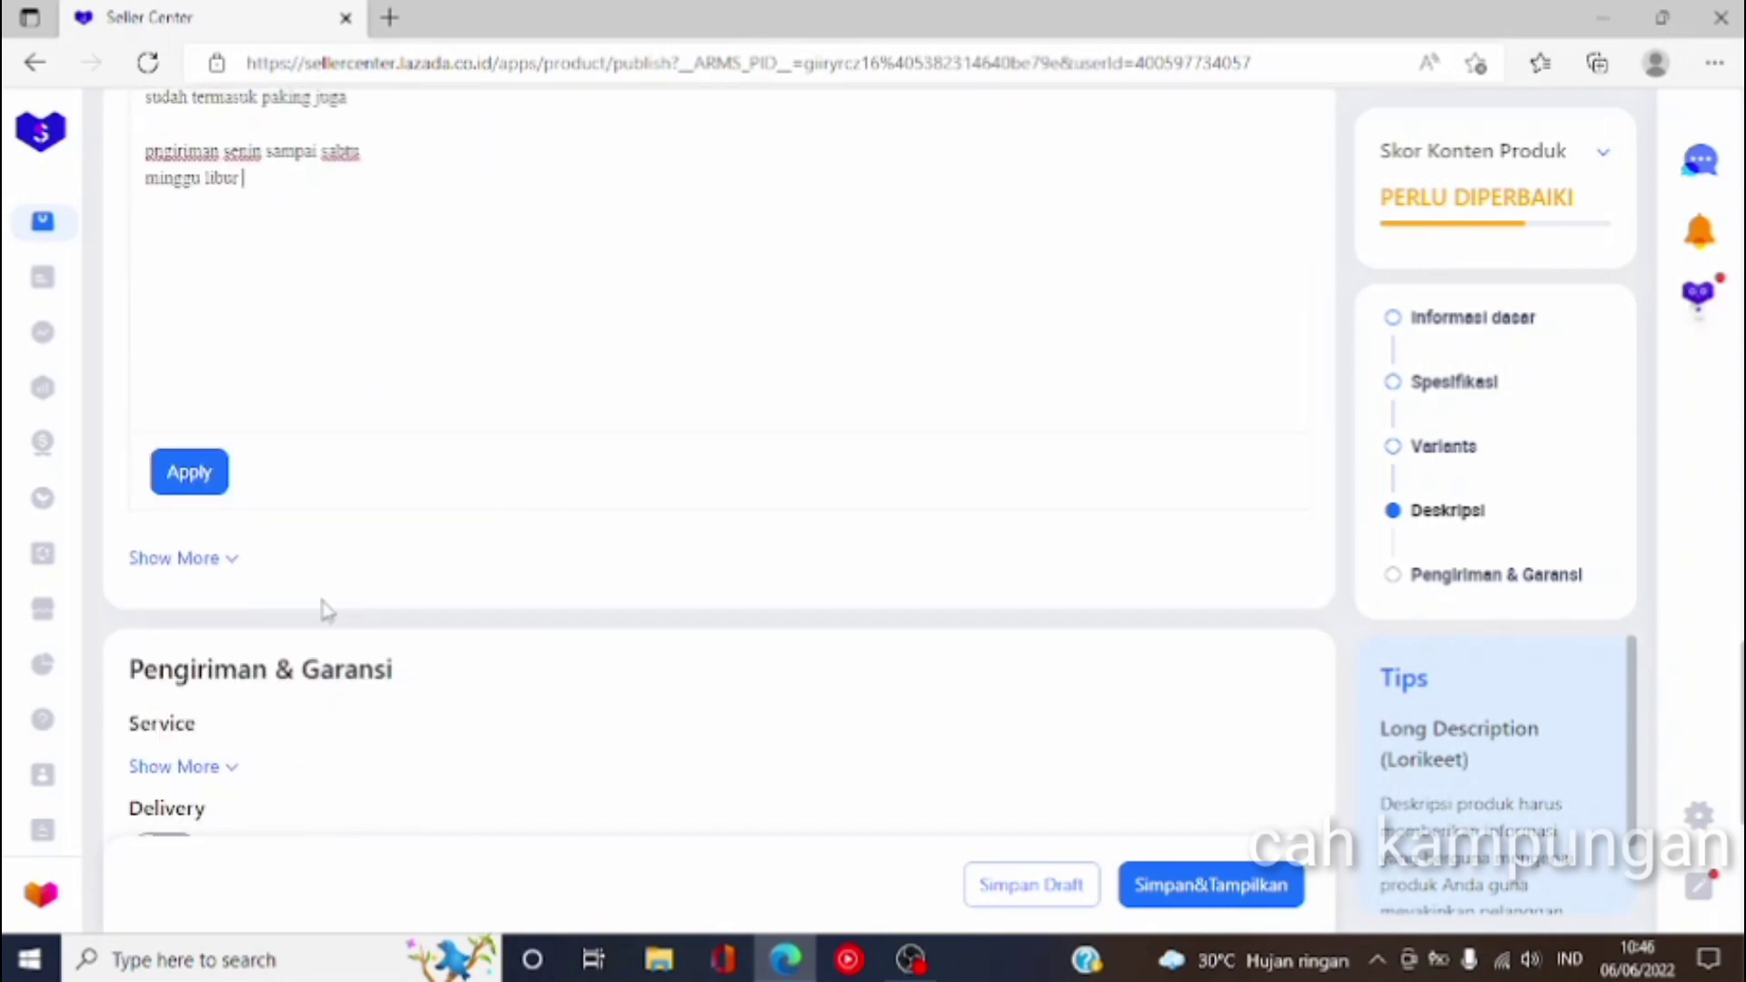
pyautogui.click(228, 564)
pyautogui.scroll(-1, 591, 314)
pyautogui.scroll(-1, 598, 321)
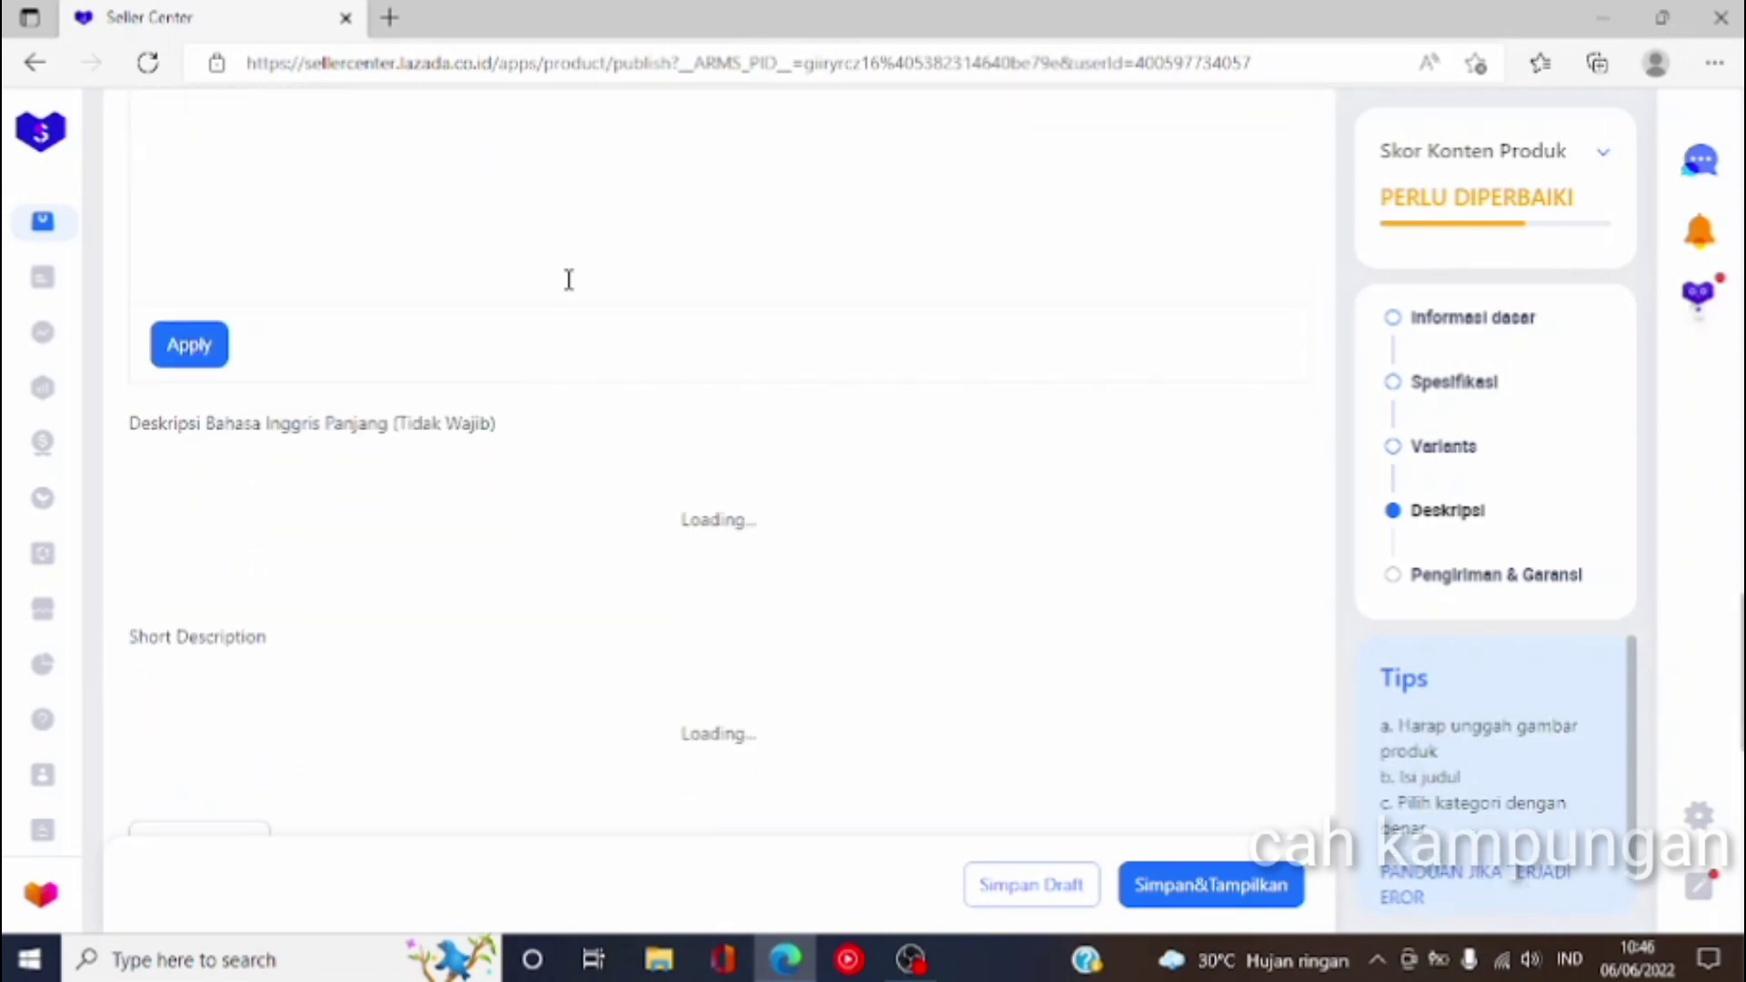
pyautogui.scroll(-2, 626, 342)
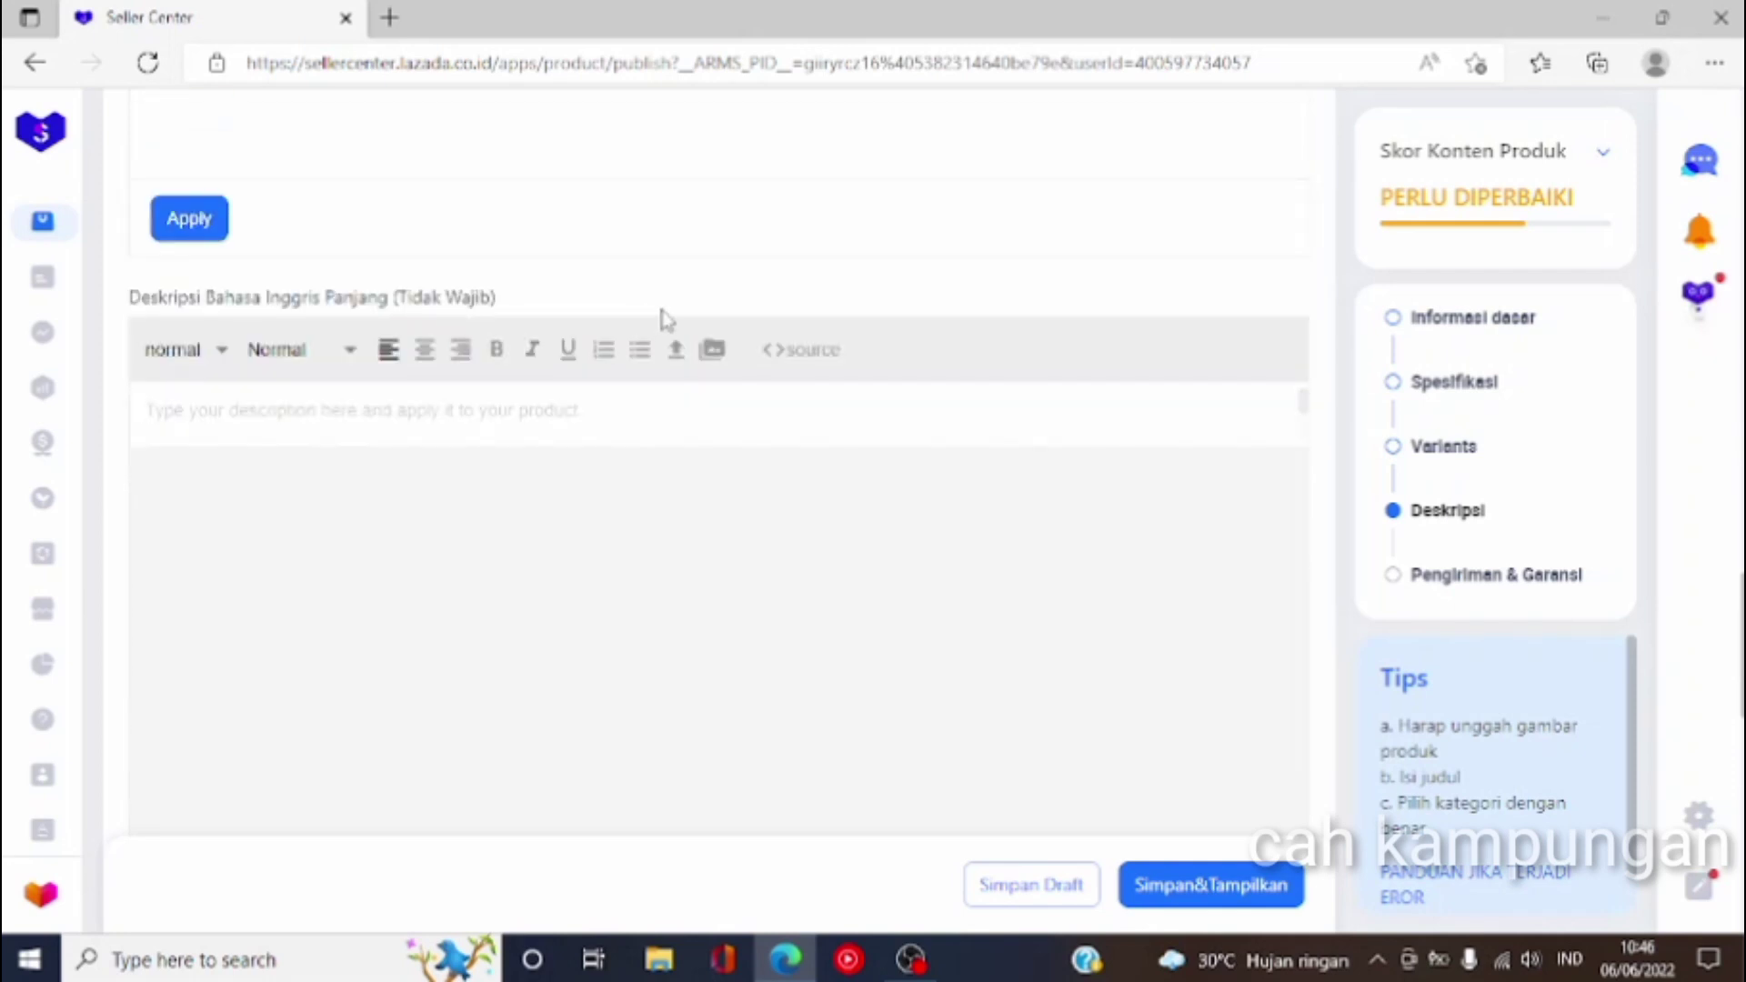
pyautogui.scroll(-3, 691, 303)
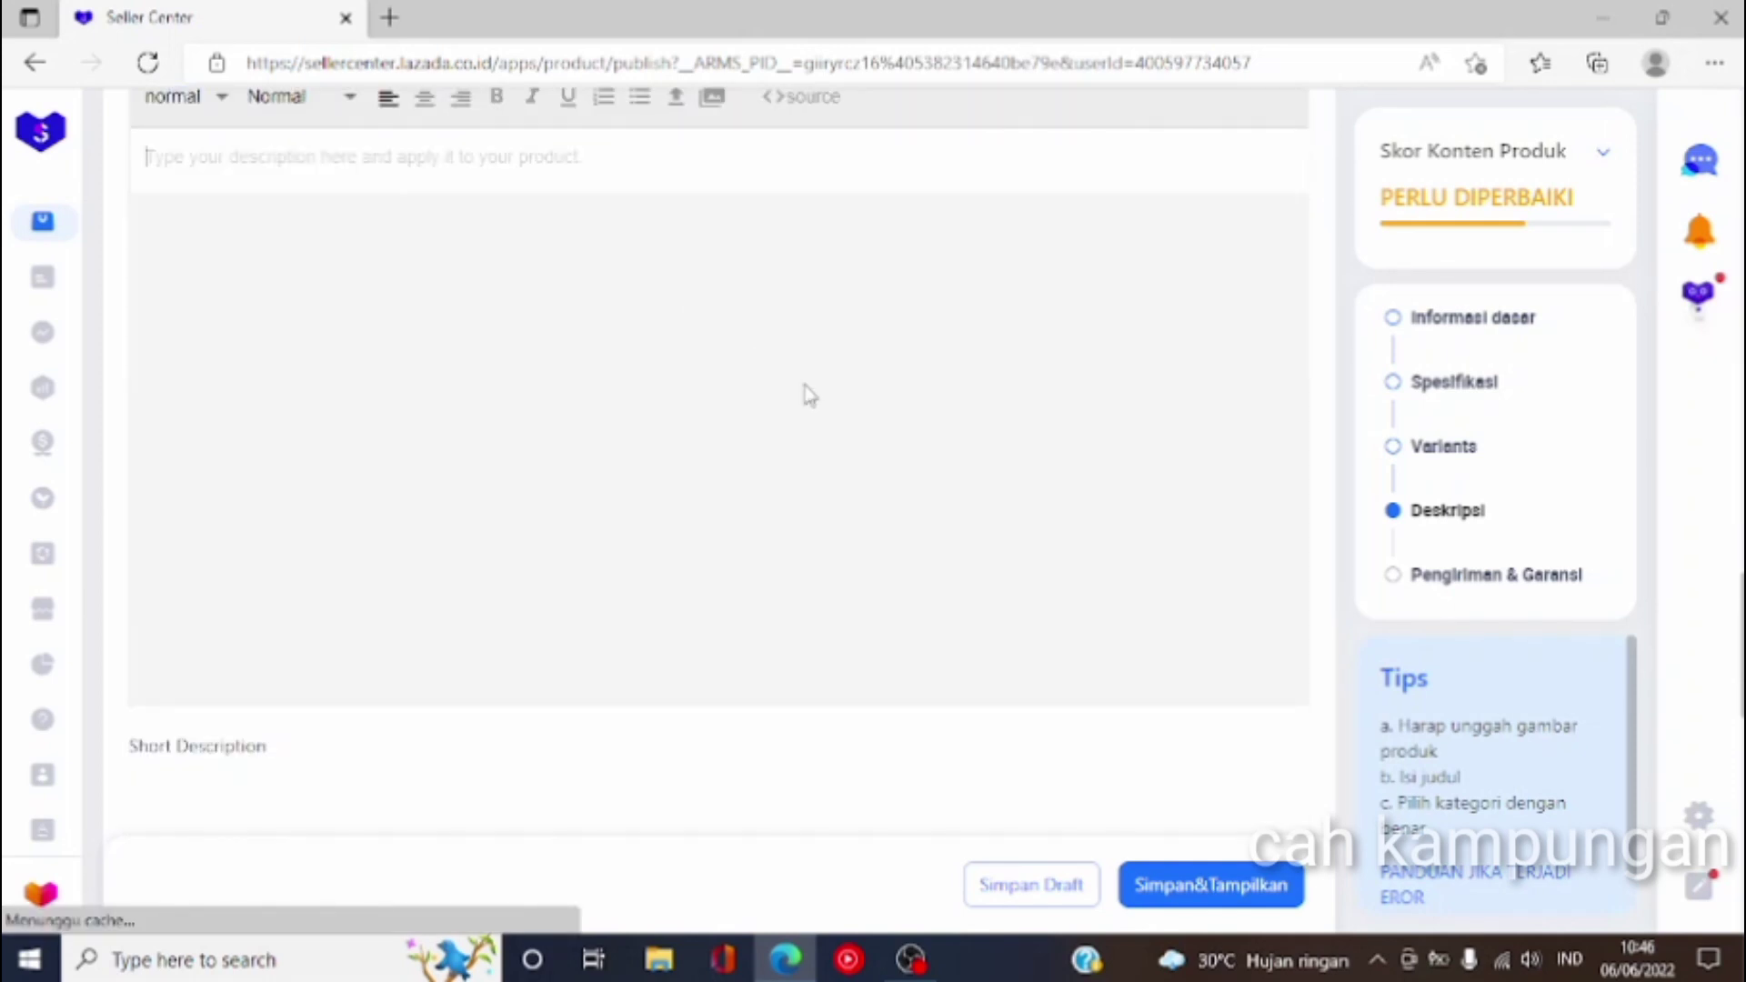
pyautogui.scroll(-7, 808, 390)
pyautogui.scroll(3, 400, 255)
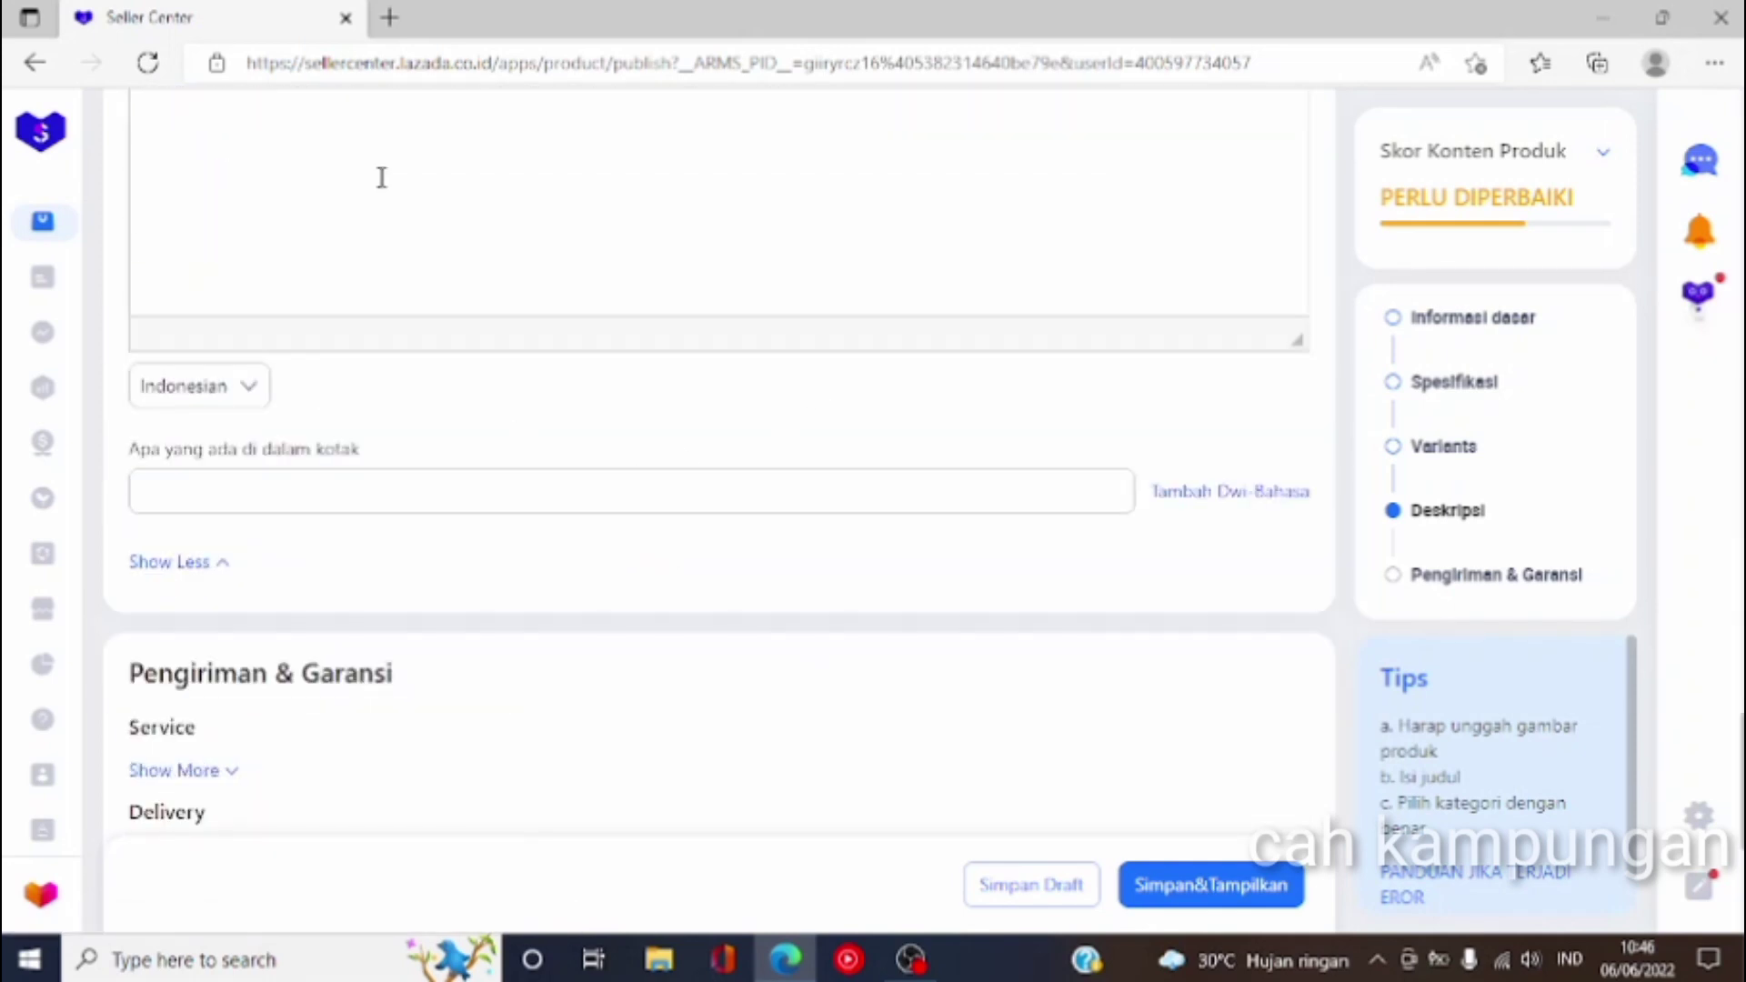
pyautogui.click(462, 492)
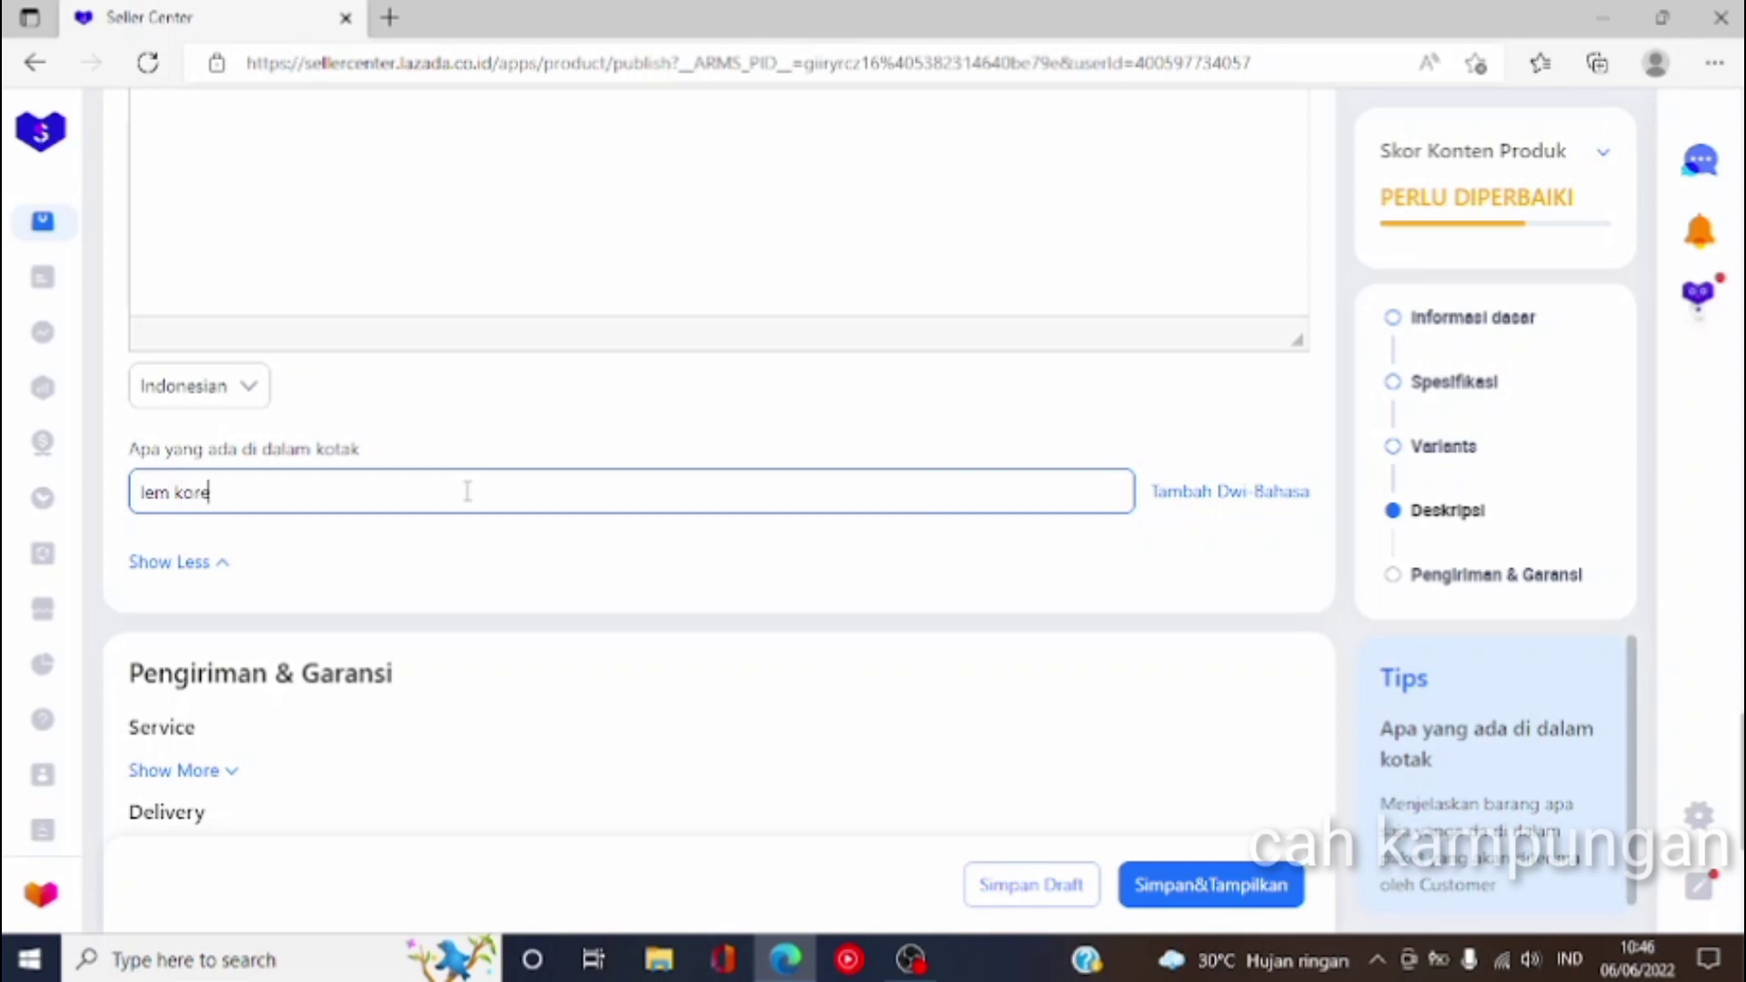
# Step: Expand the service fields and set Jenis Garansi to Garansi Lokal, Garansi to 1 bulan and Kebijakan Garansi to "vidio unboxing"
pyautogui.scroll(-3, 655, 336)
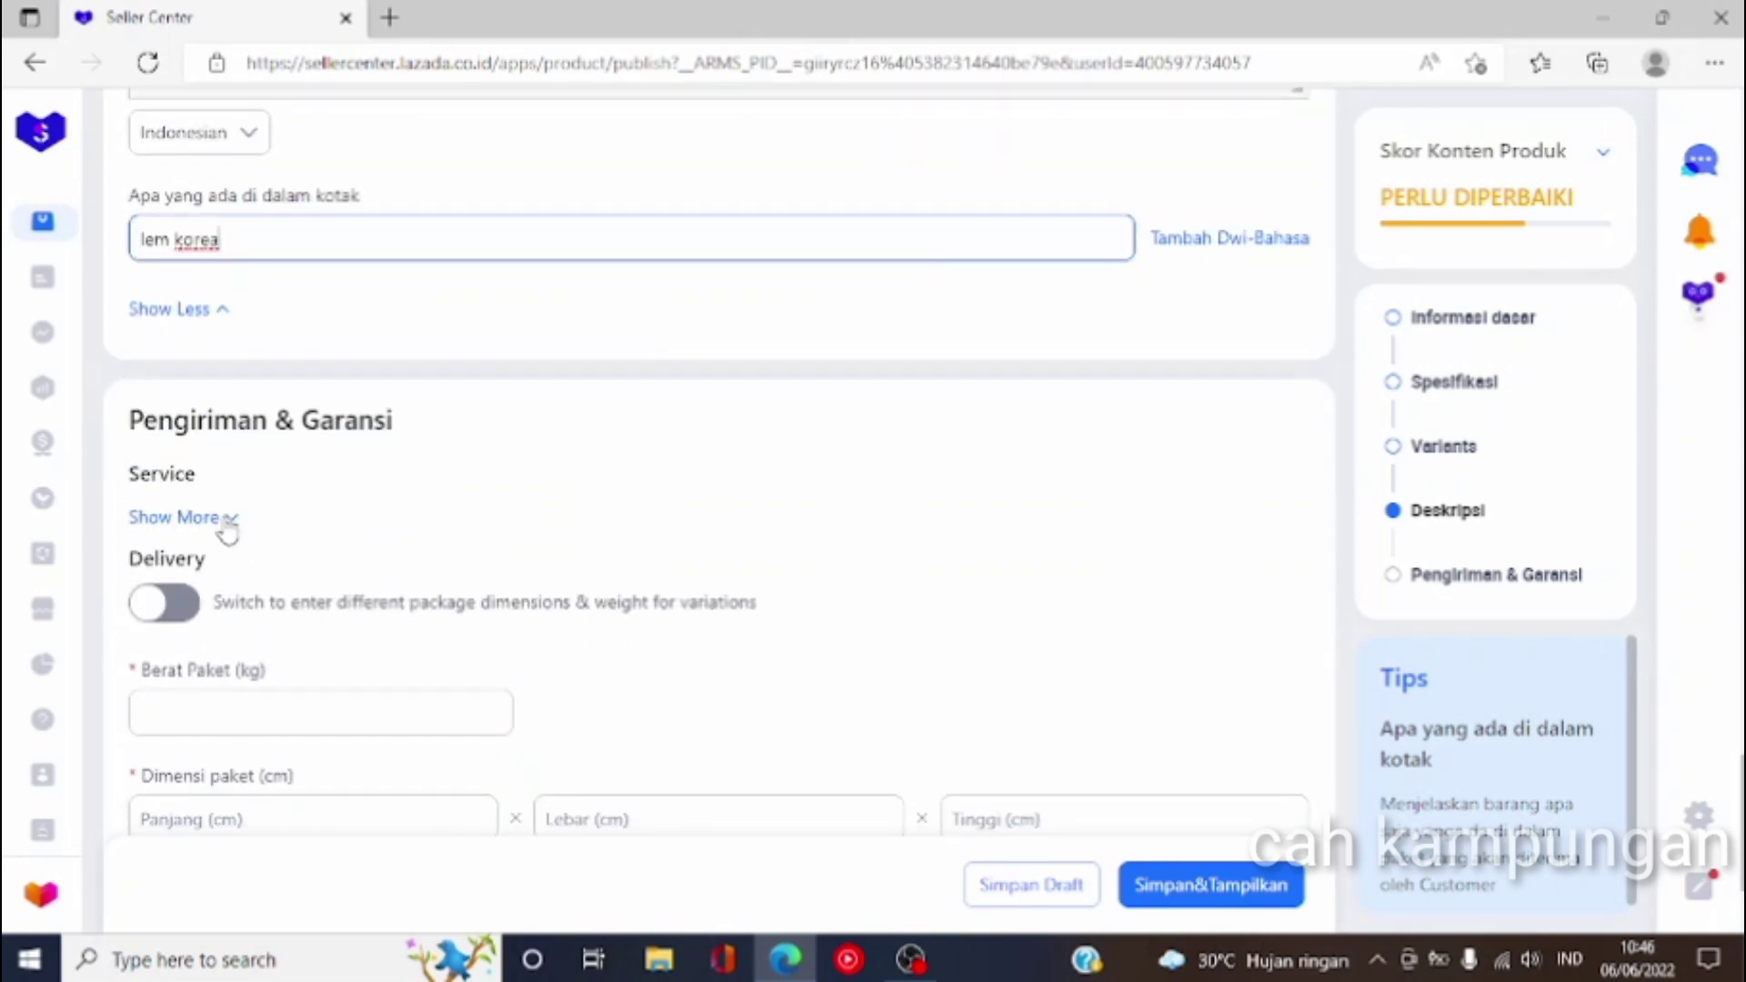
pyautogui.click(223, 518)
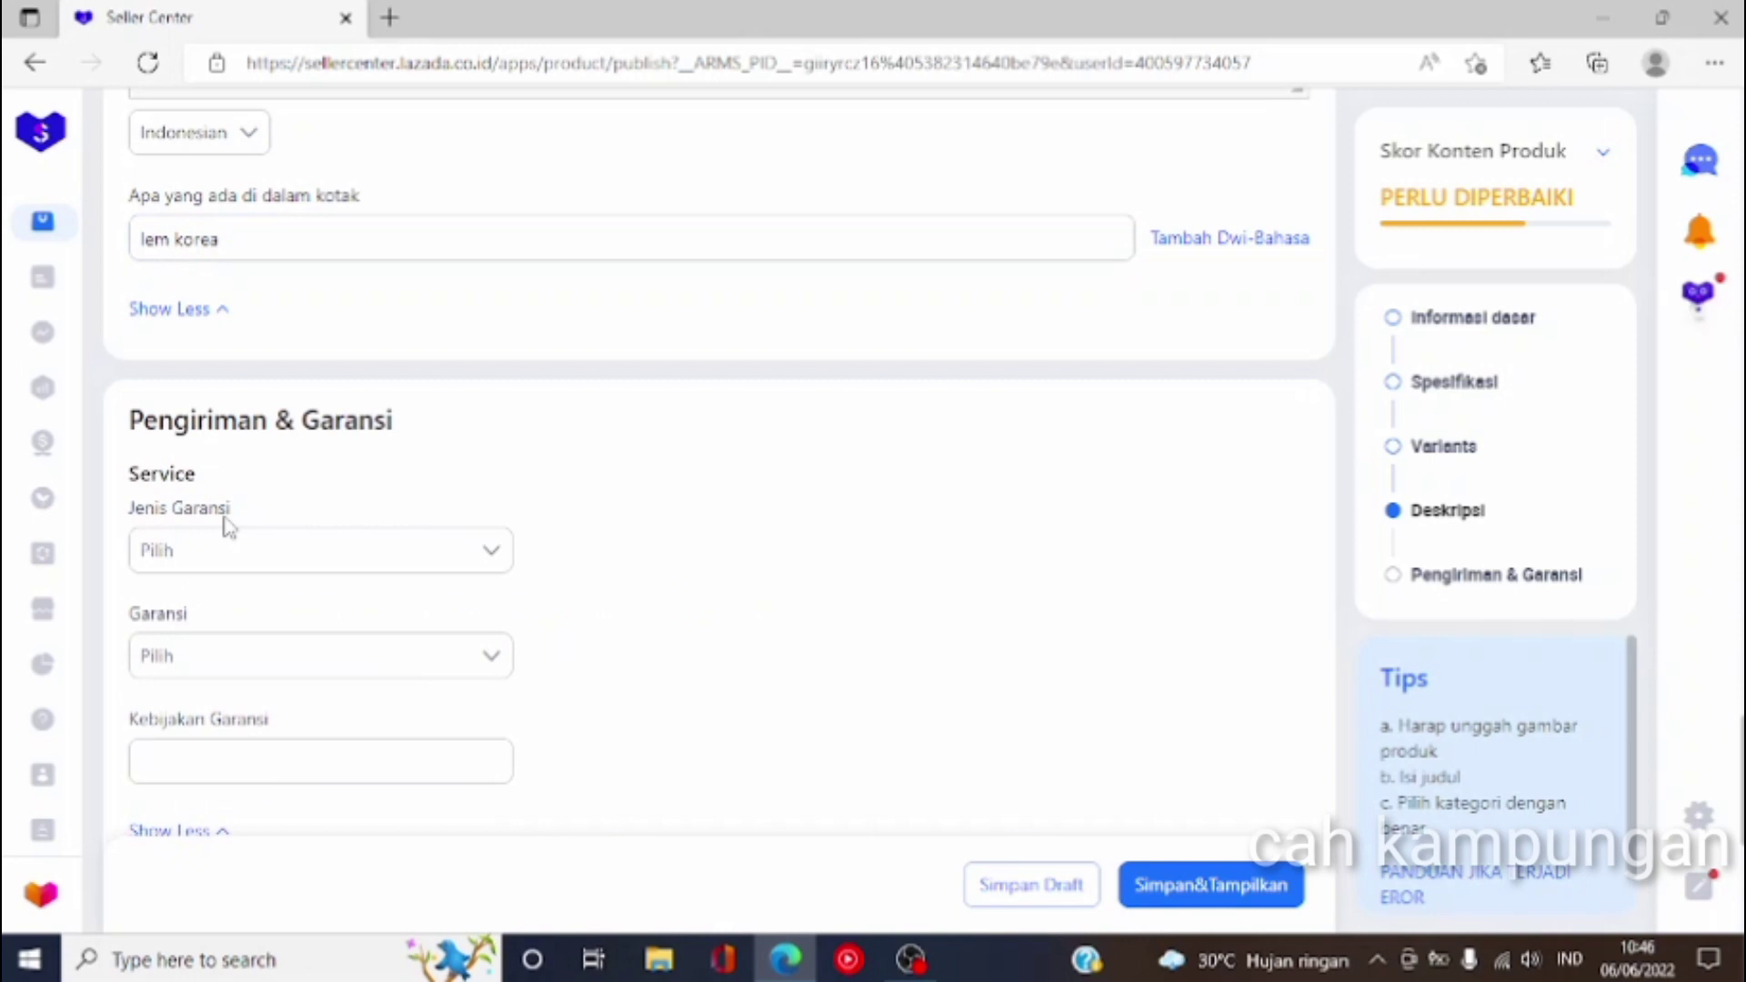
pyautogui.click(312, 561)
pyautogui.click(304, 627)
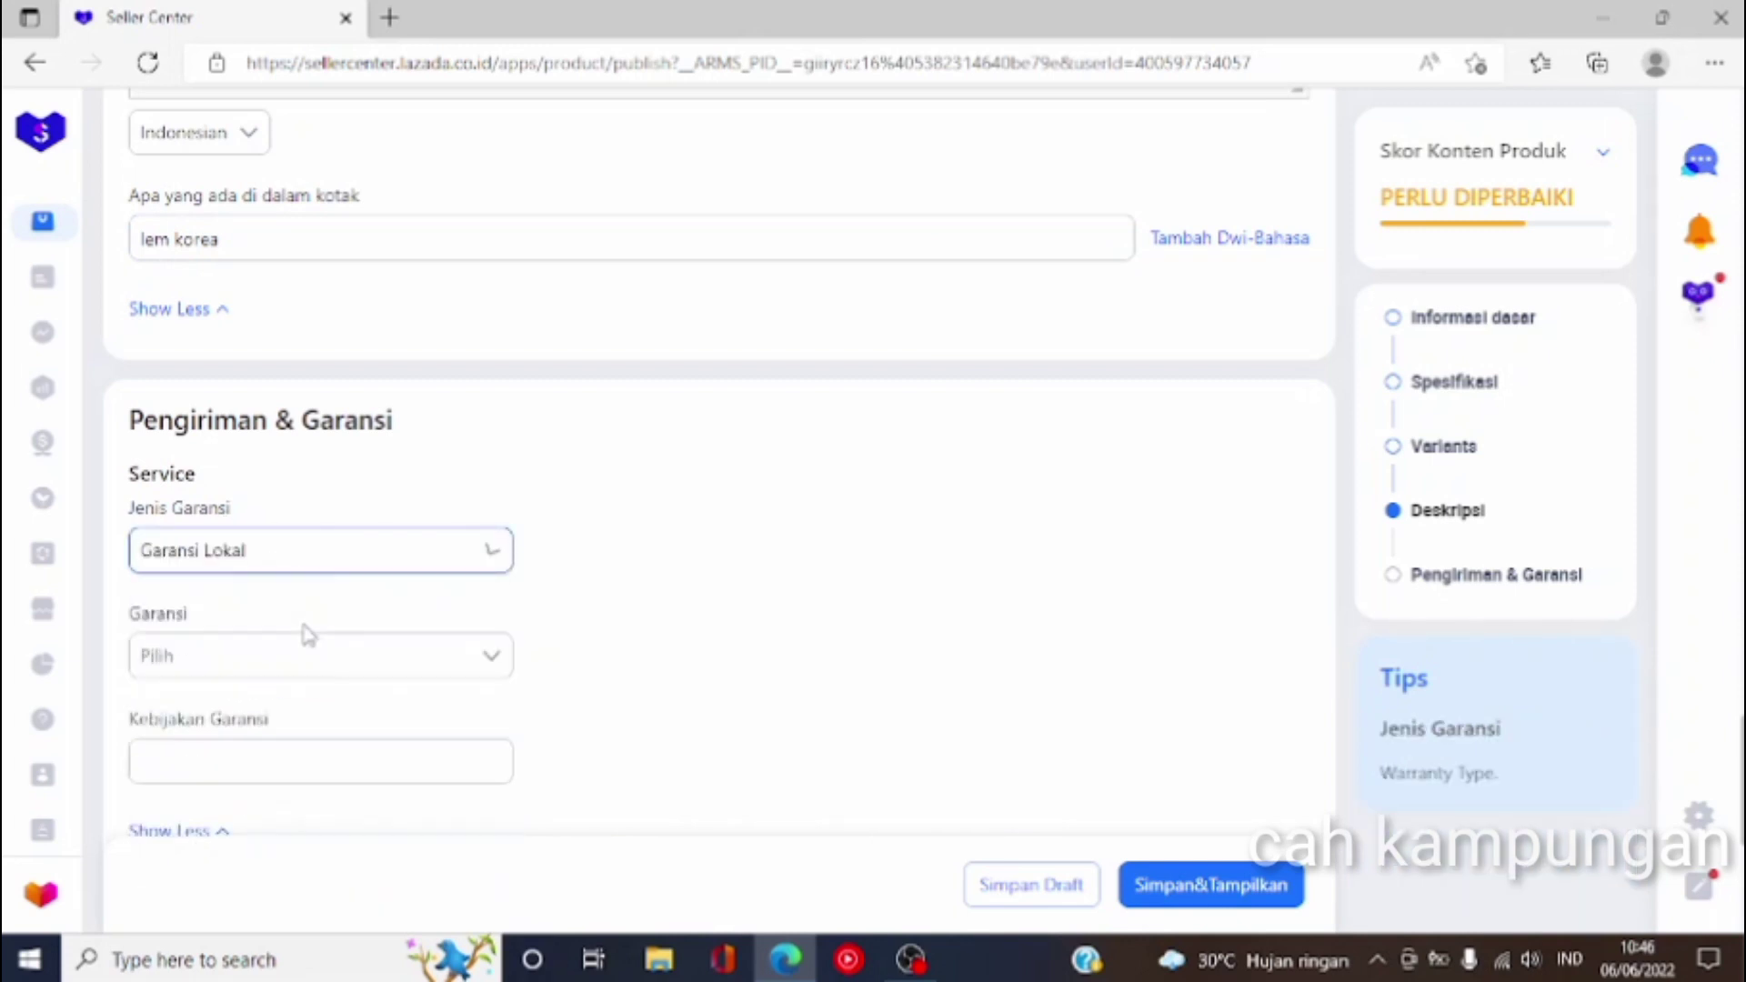
pyautogui.click(386, 684)
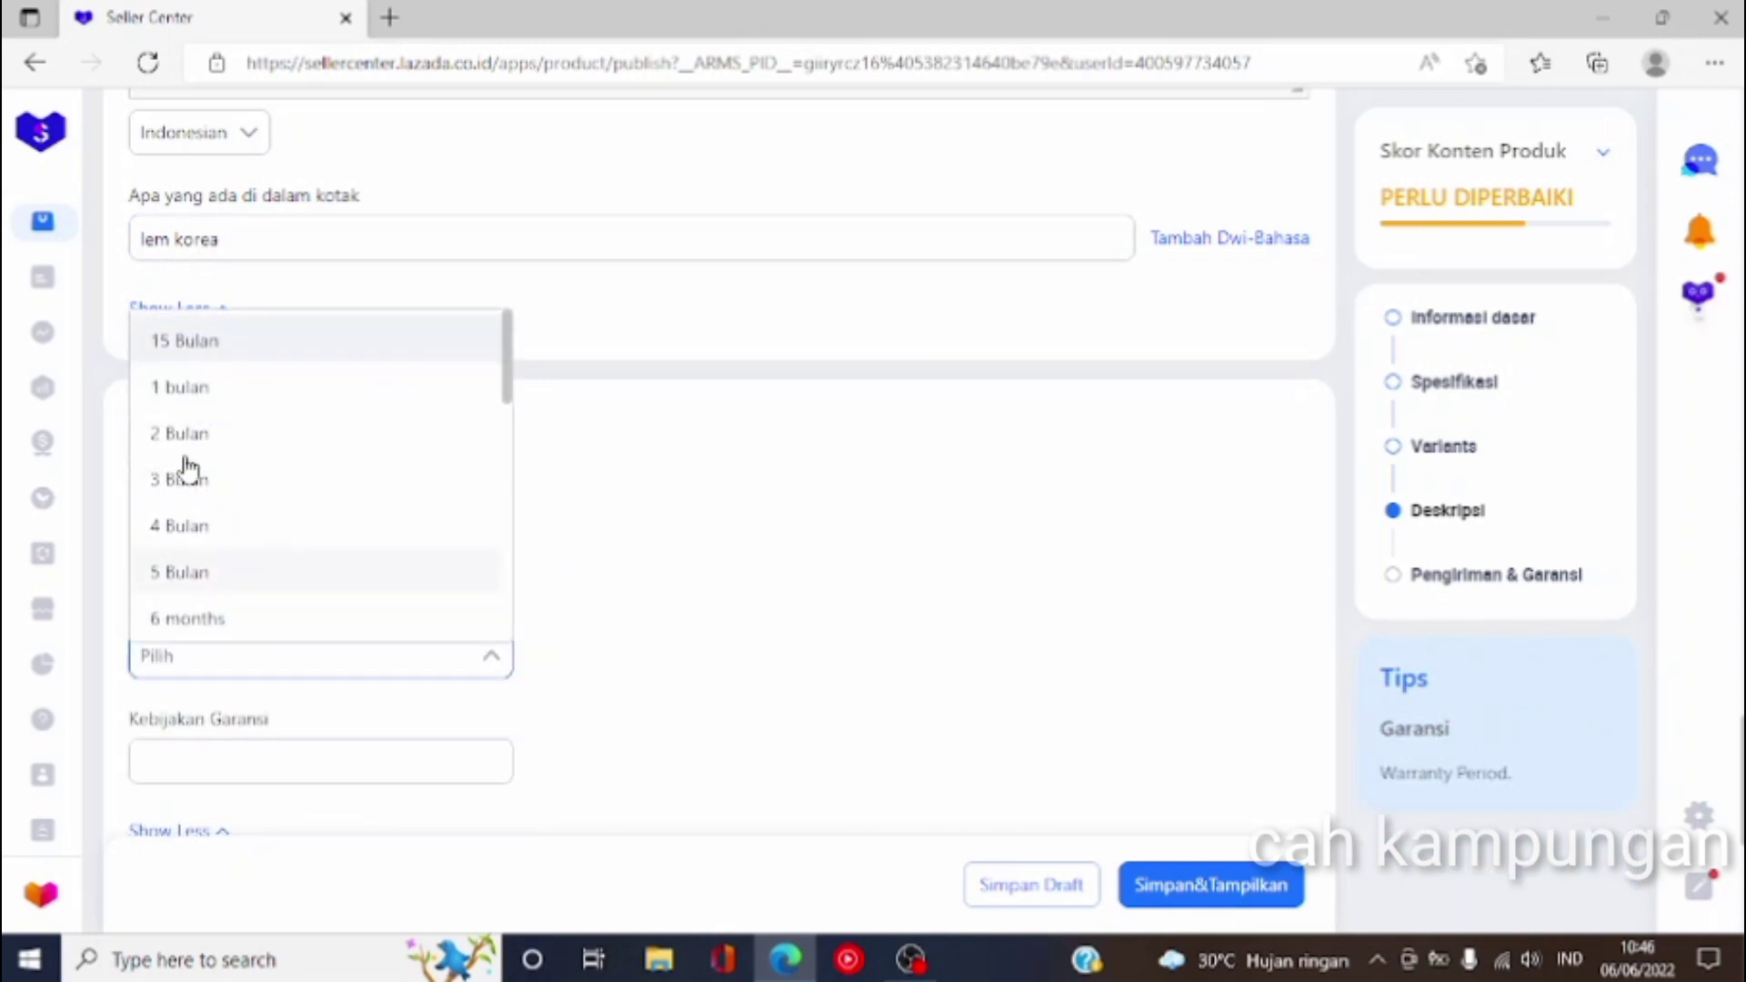
pyautogui.click(183, 400)
pyautogui.click(359, 765)
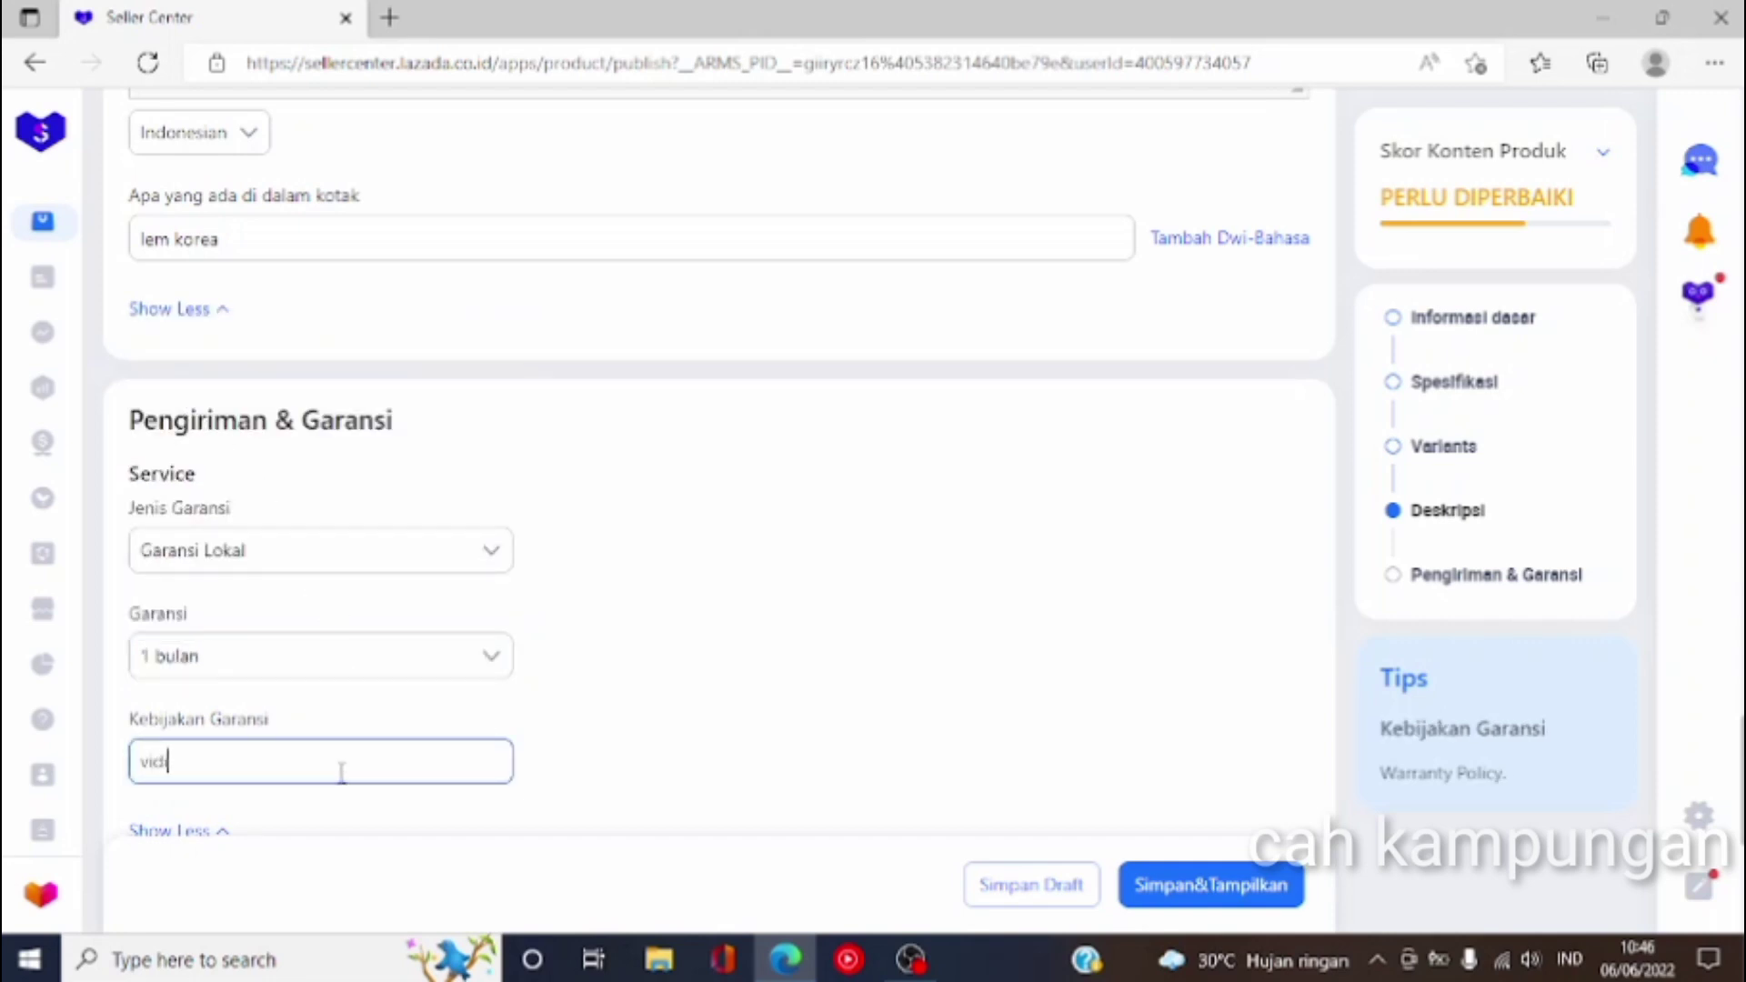
pyautogui.write('vidio unboxing')
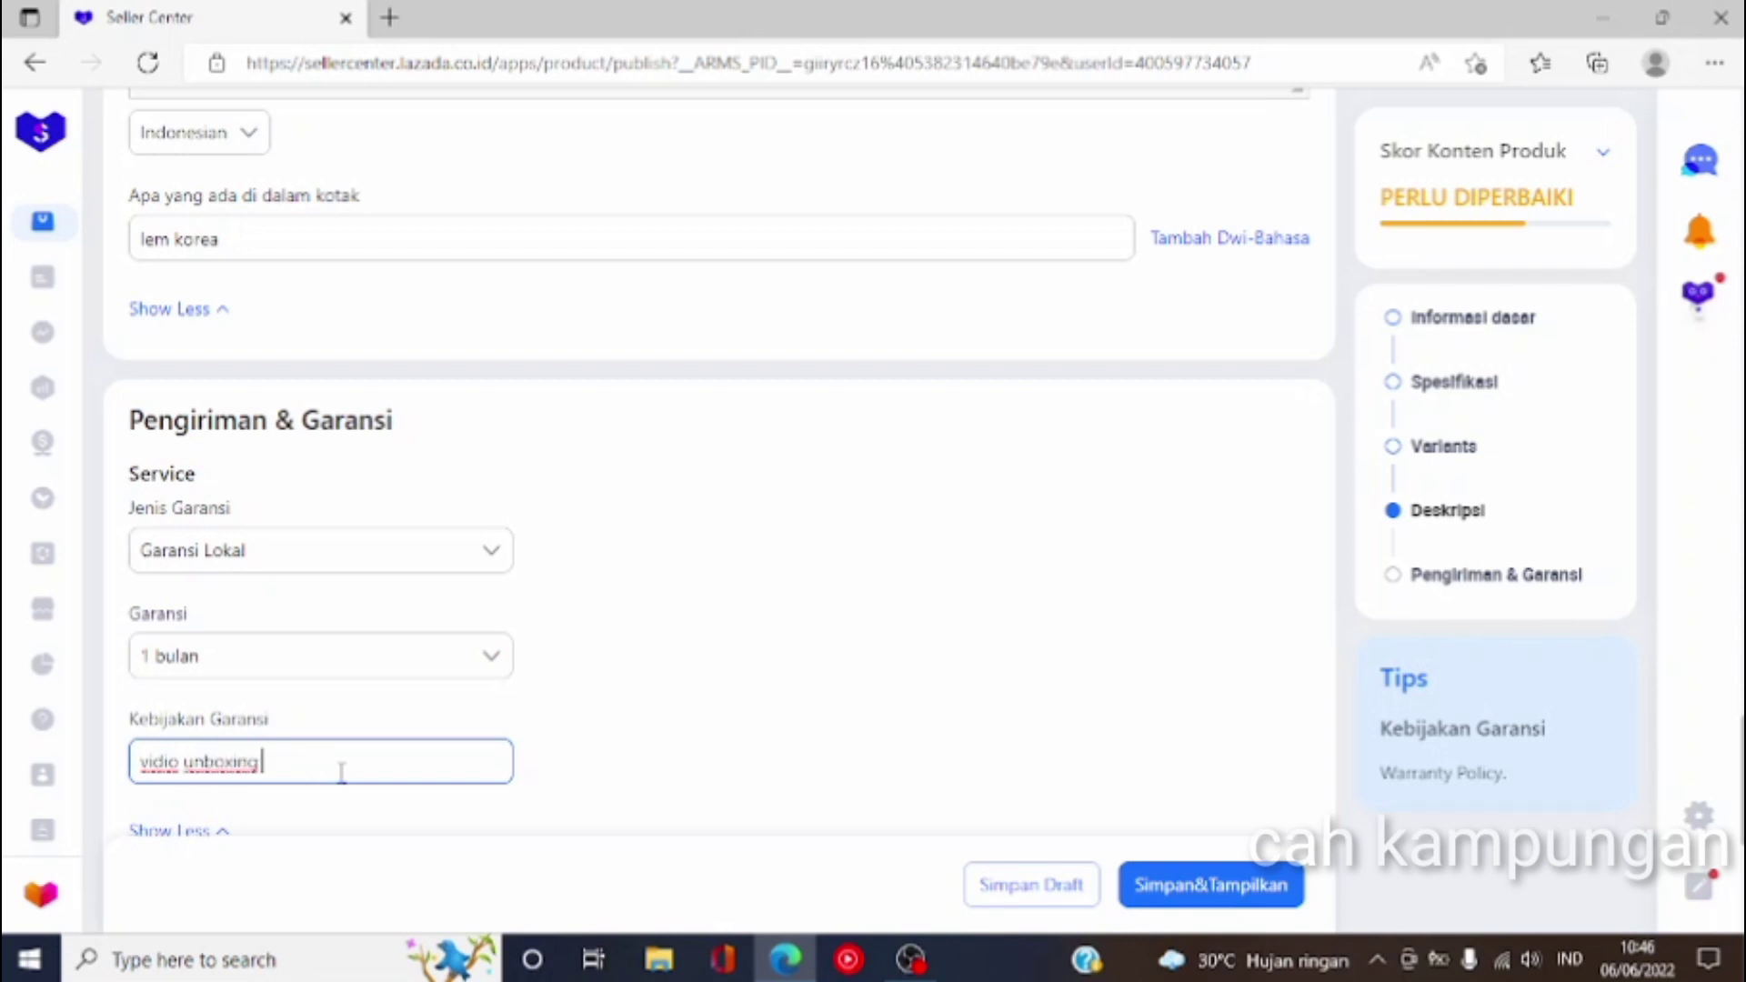
# Step: Enable separate package dimensions and weight for variations and set the variant's package weight to 0.11 kg
pyautogui.scroll(-3, 568, 600)
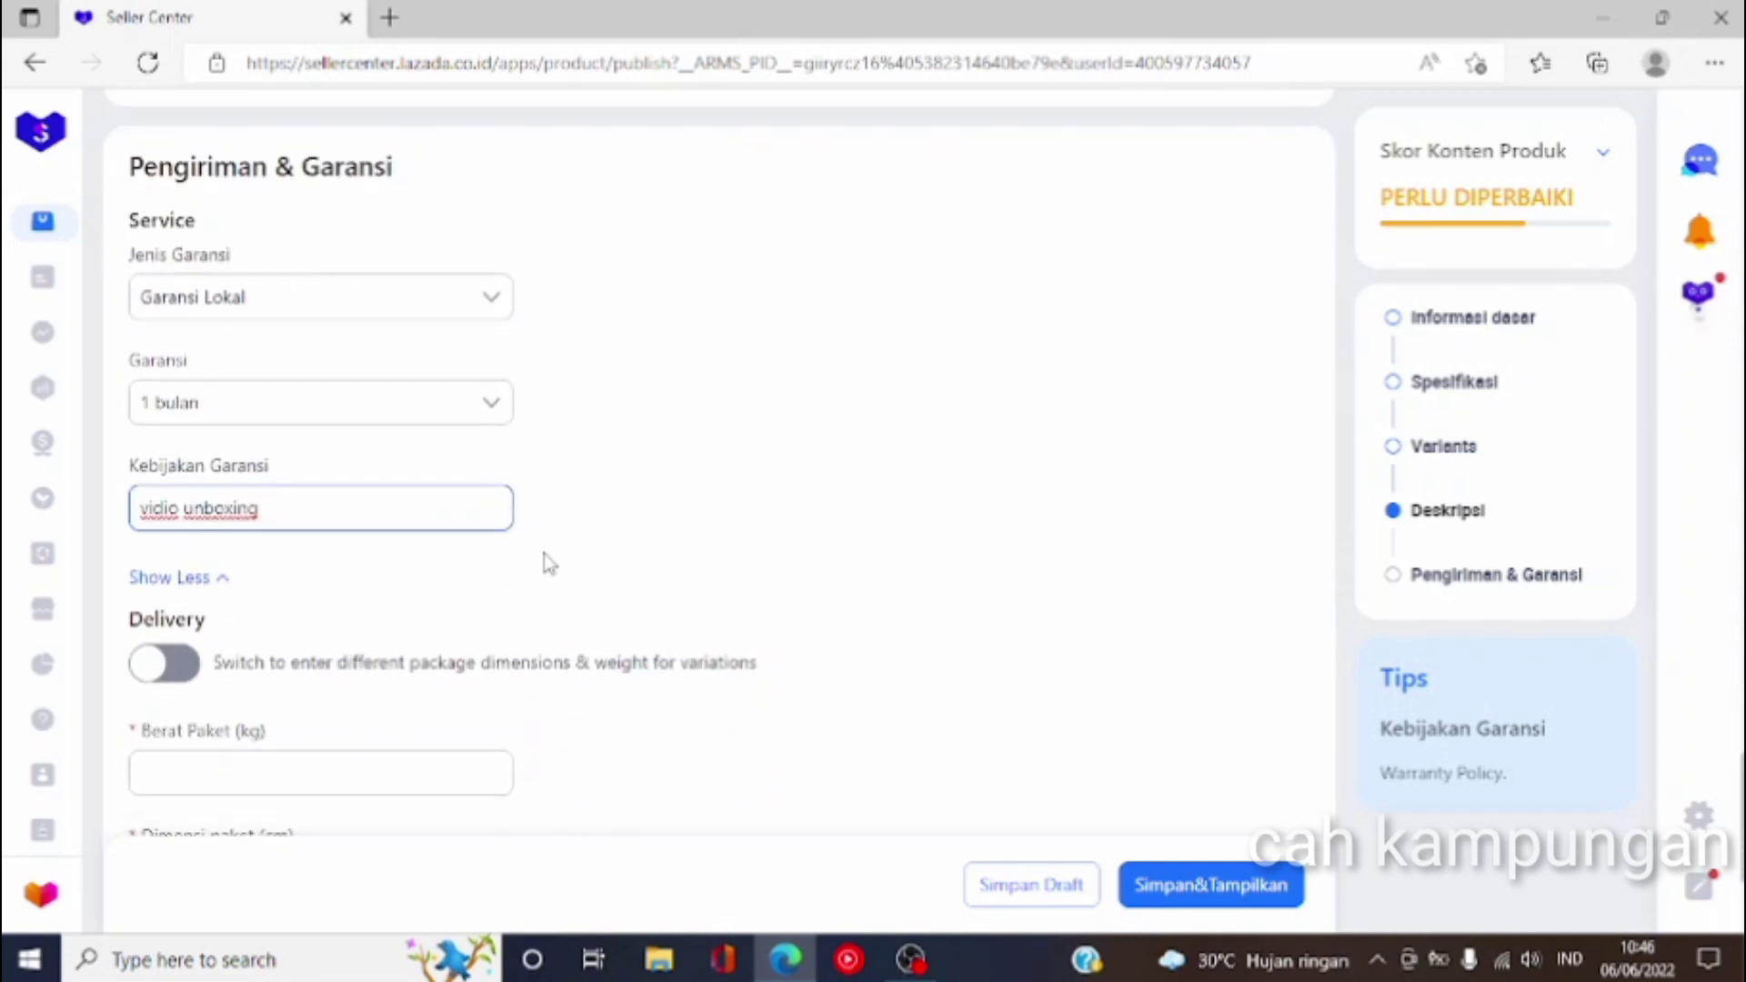
pyautogui.click(182, 691)
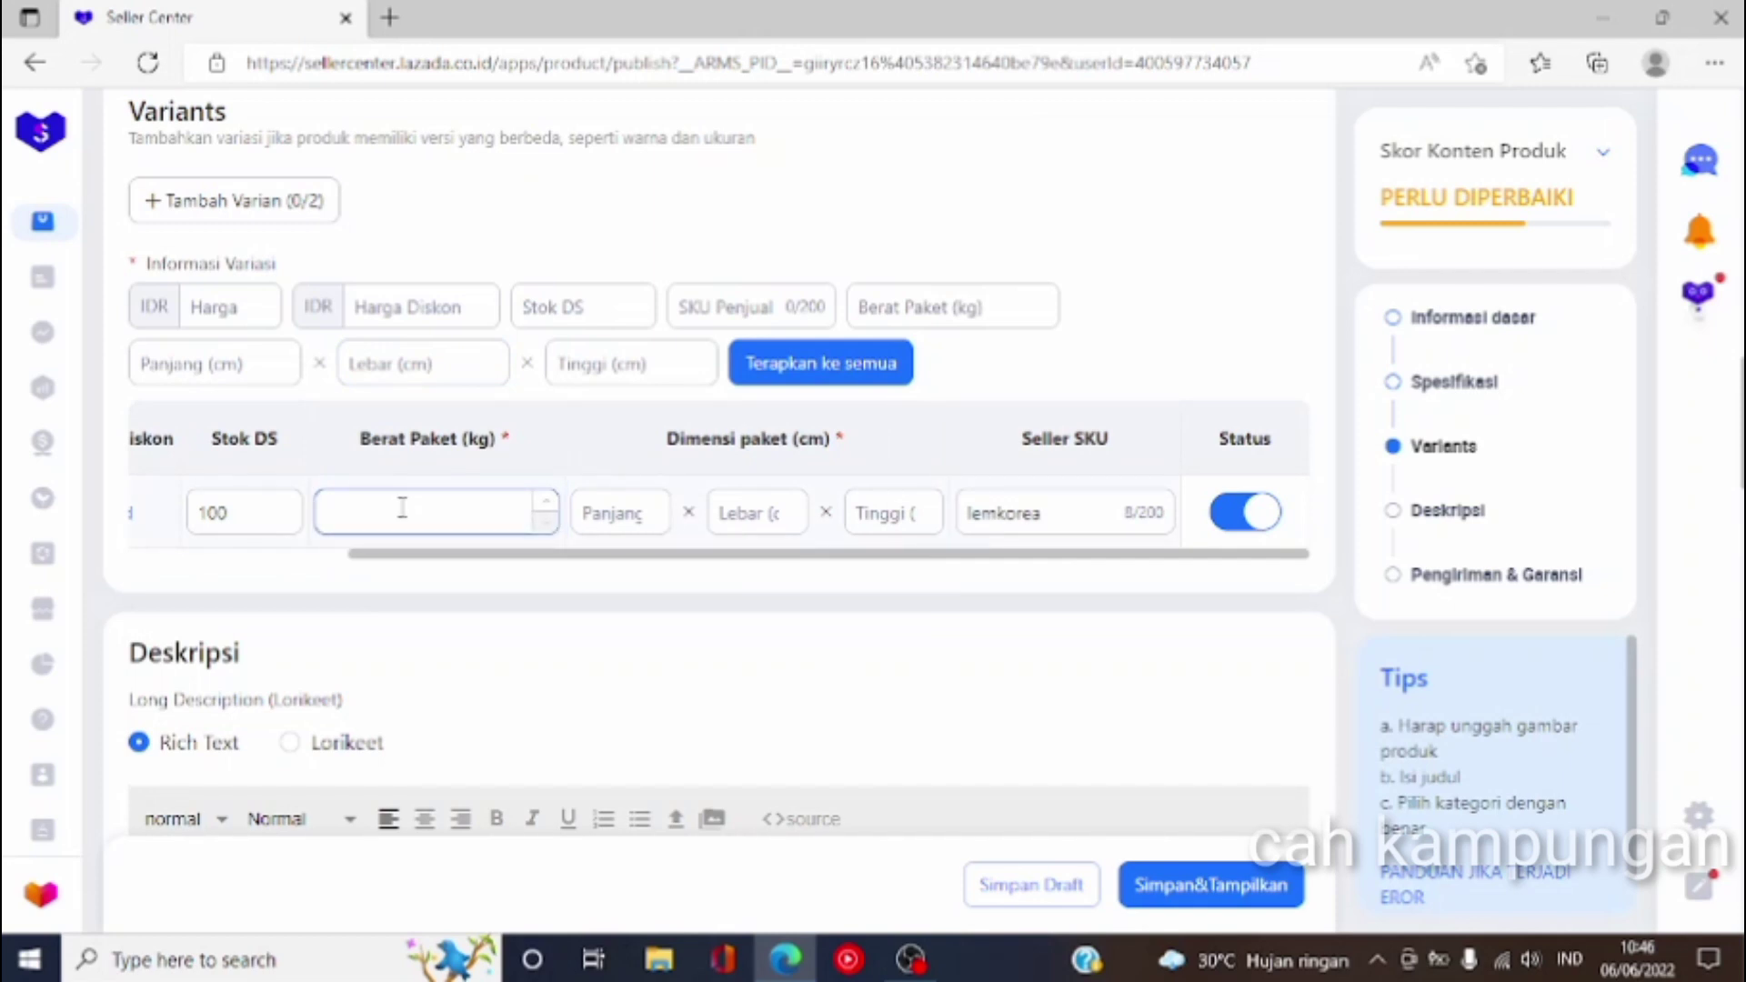
pyautogui.click(545, 510)
pyautogui.click(545, 506)
# Step: Set the variant's package dimensions to 5 cm length, 5 cm width and 2 cm height
pyautogui.click(603, 512)
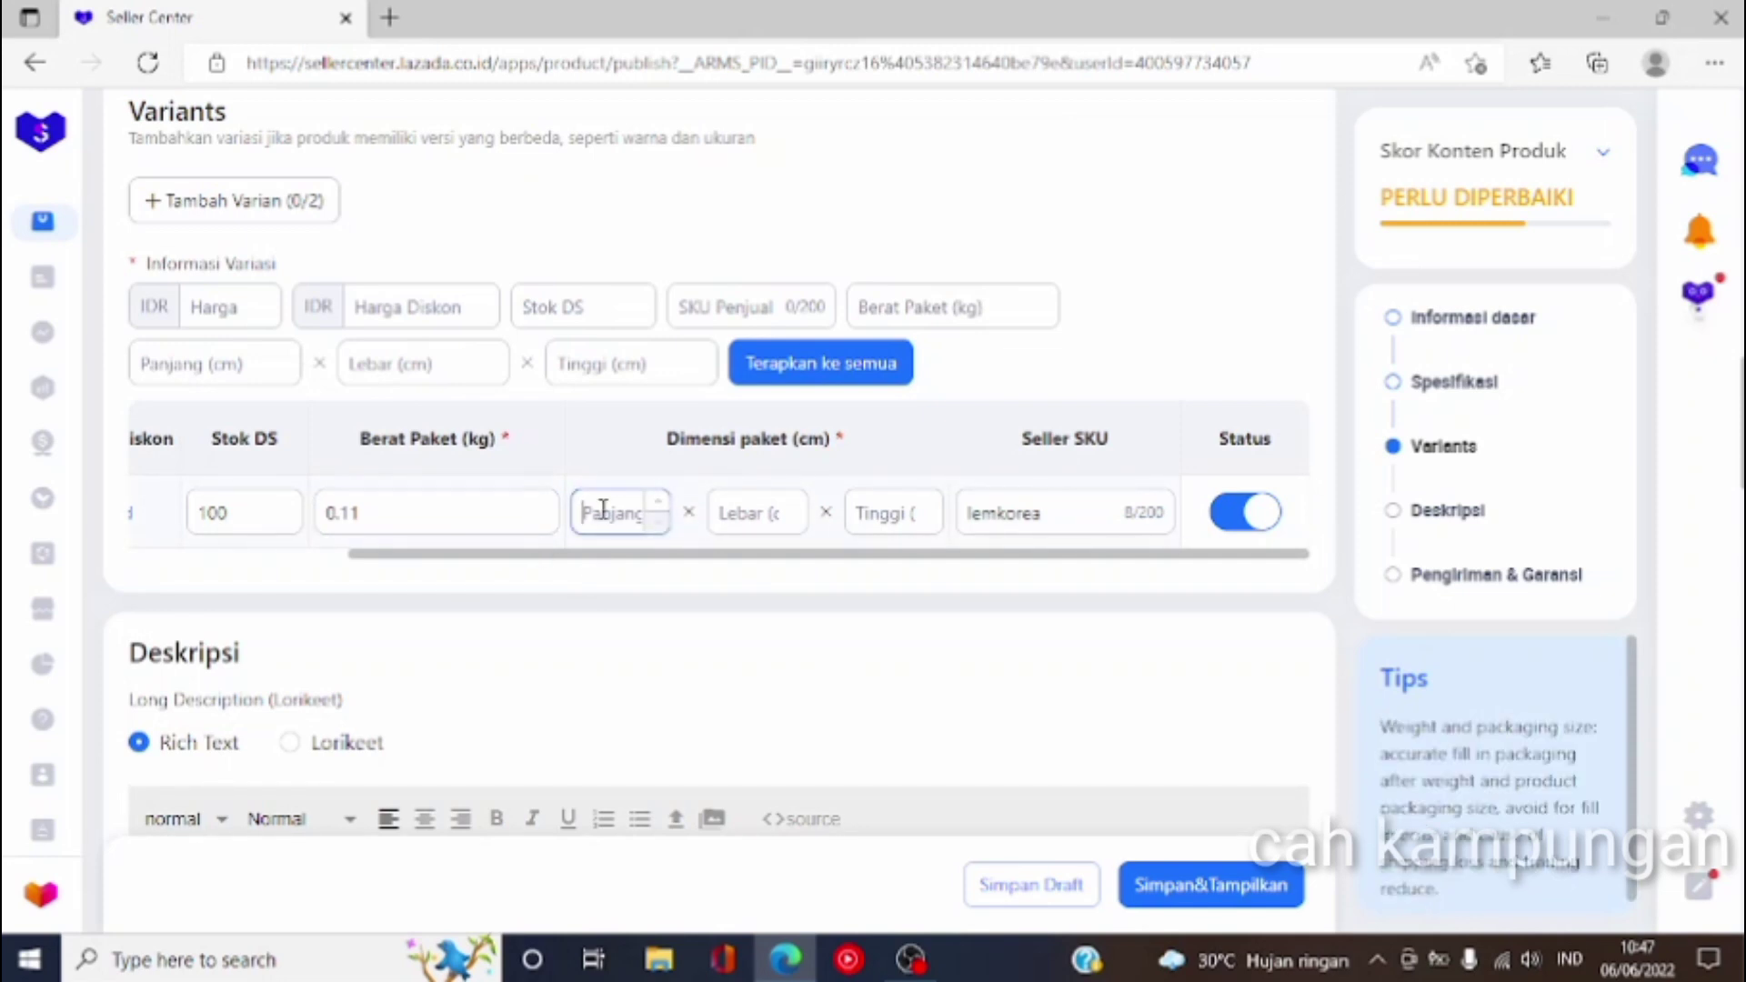
pyautogui.write('5')
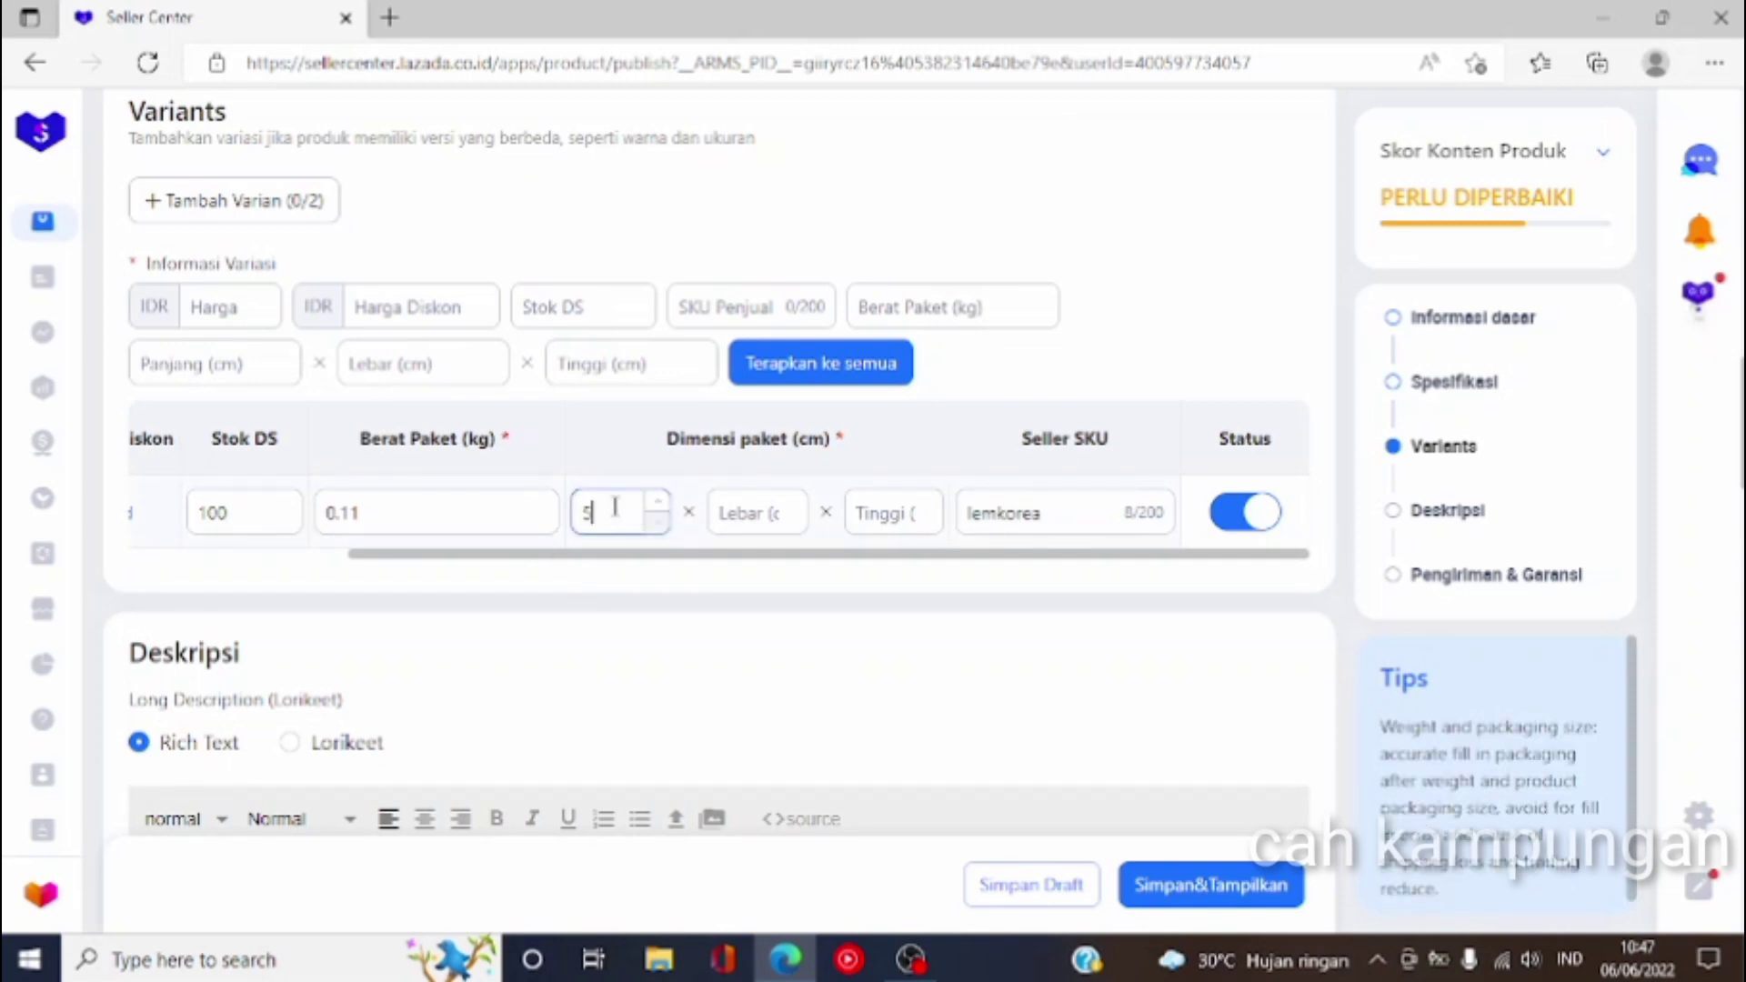
pyautogui.click(732, 513)
pyautogui.write('5')
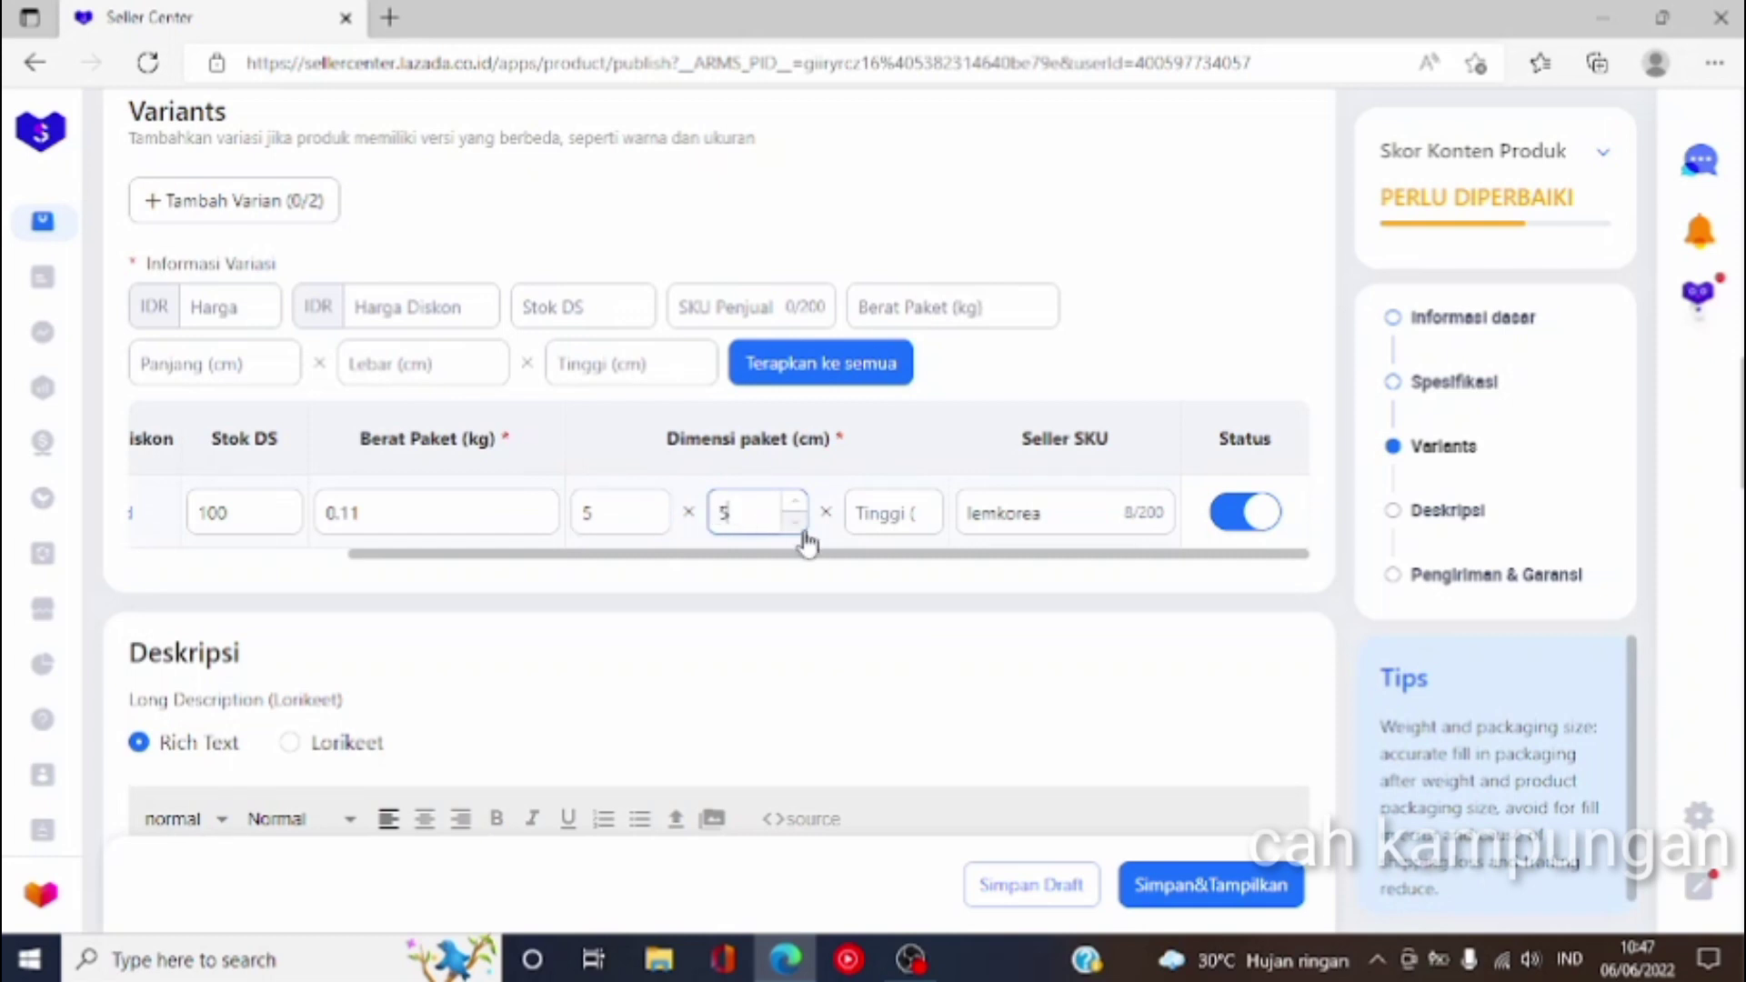
pyautogui.click(863, 512)
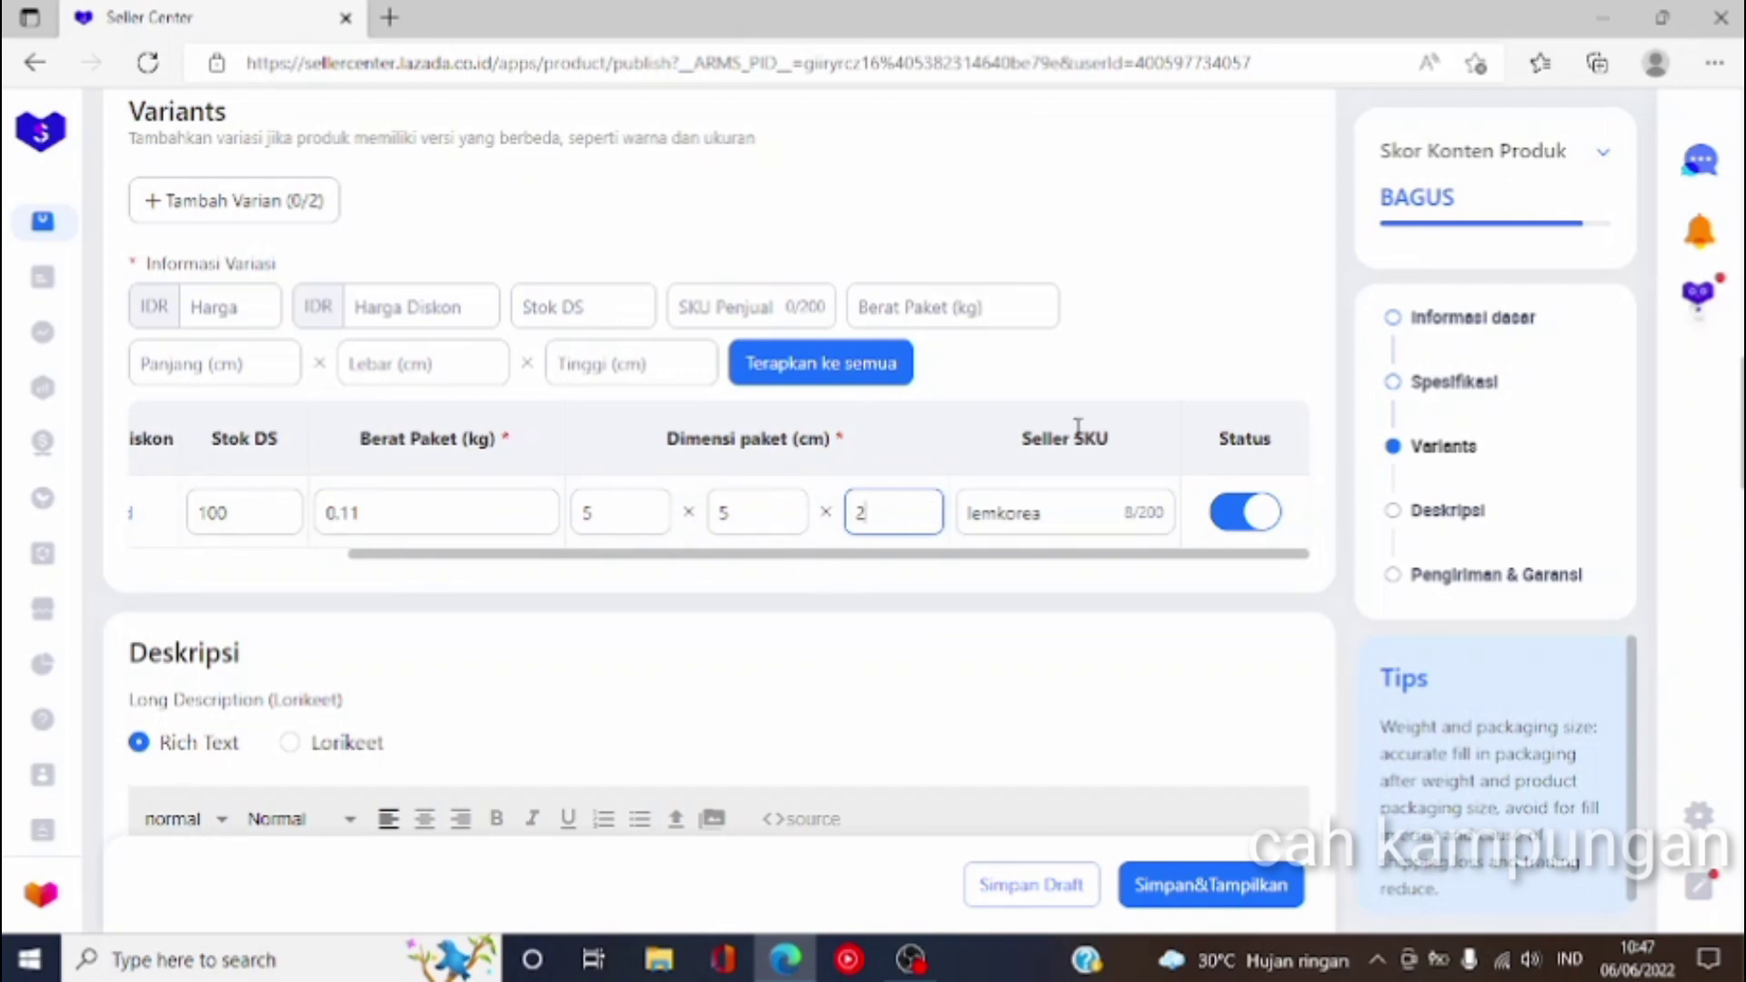
# Step: Mark Barang Berbahaya as Tidak ada in the delivery settings
pyautogui.scroll(1, 1030, 431)
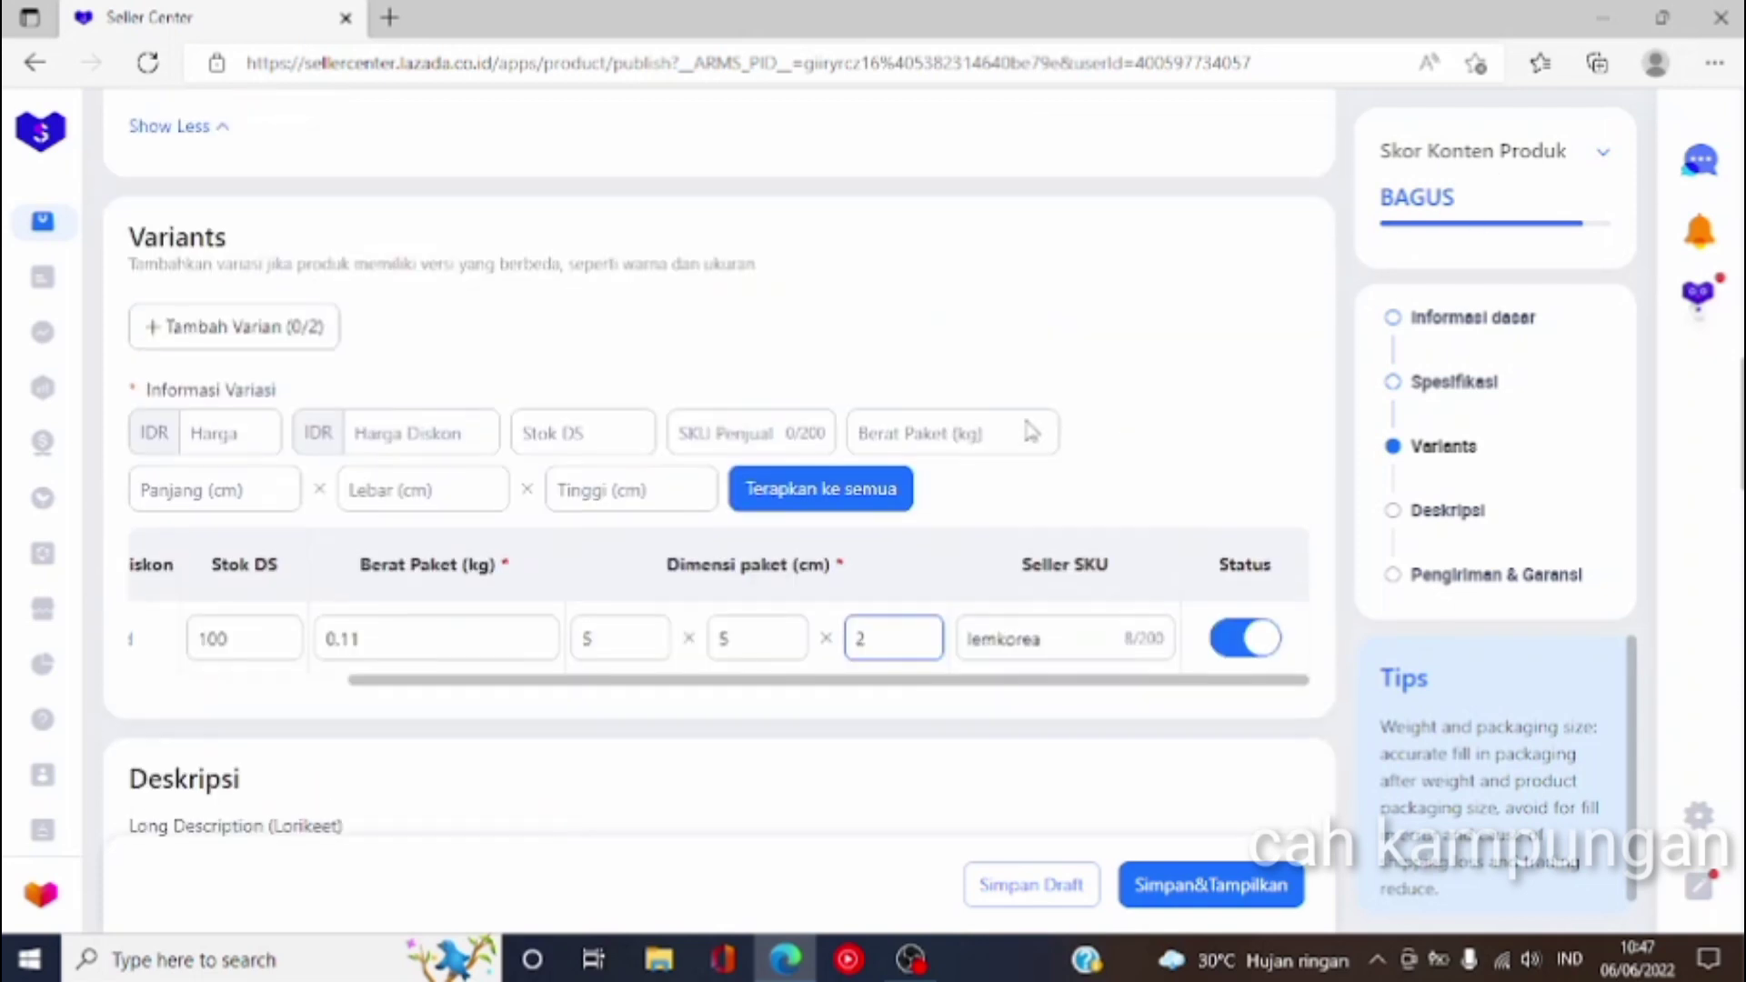
pyautogui.scroll(-10, 1006, 495)
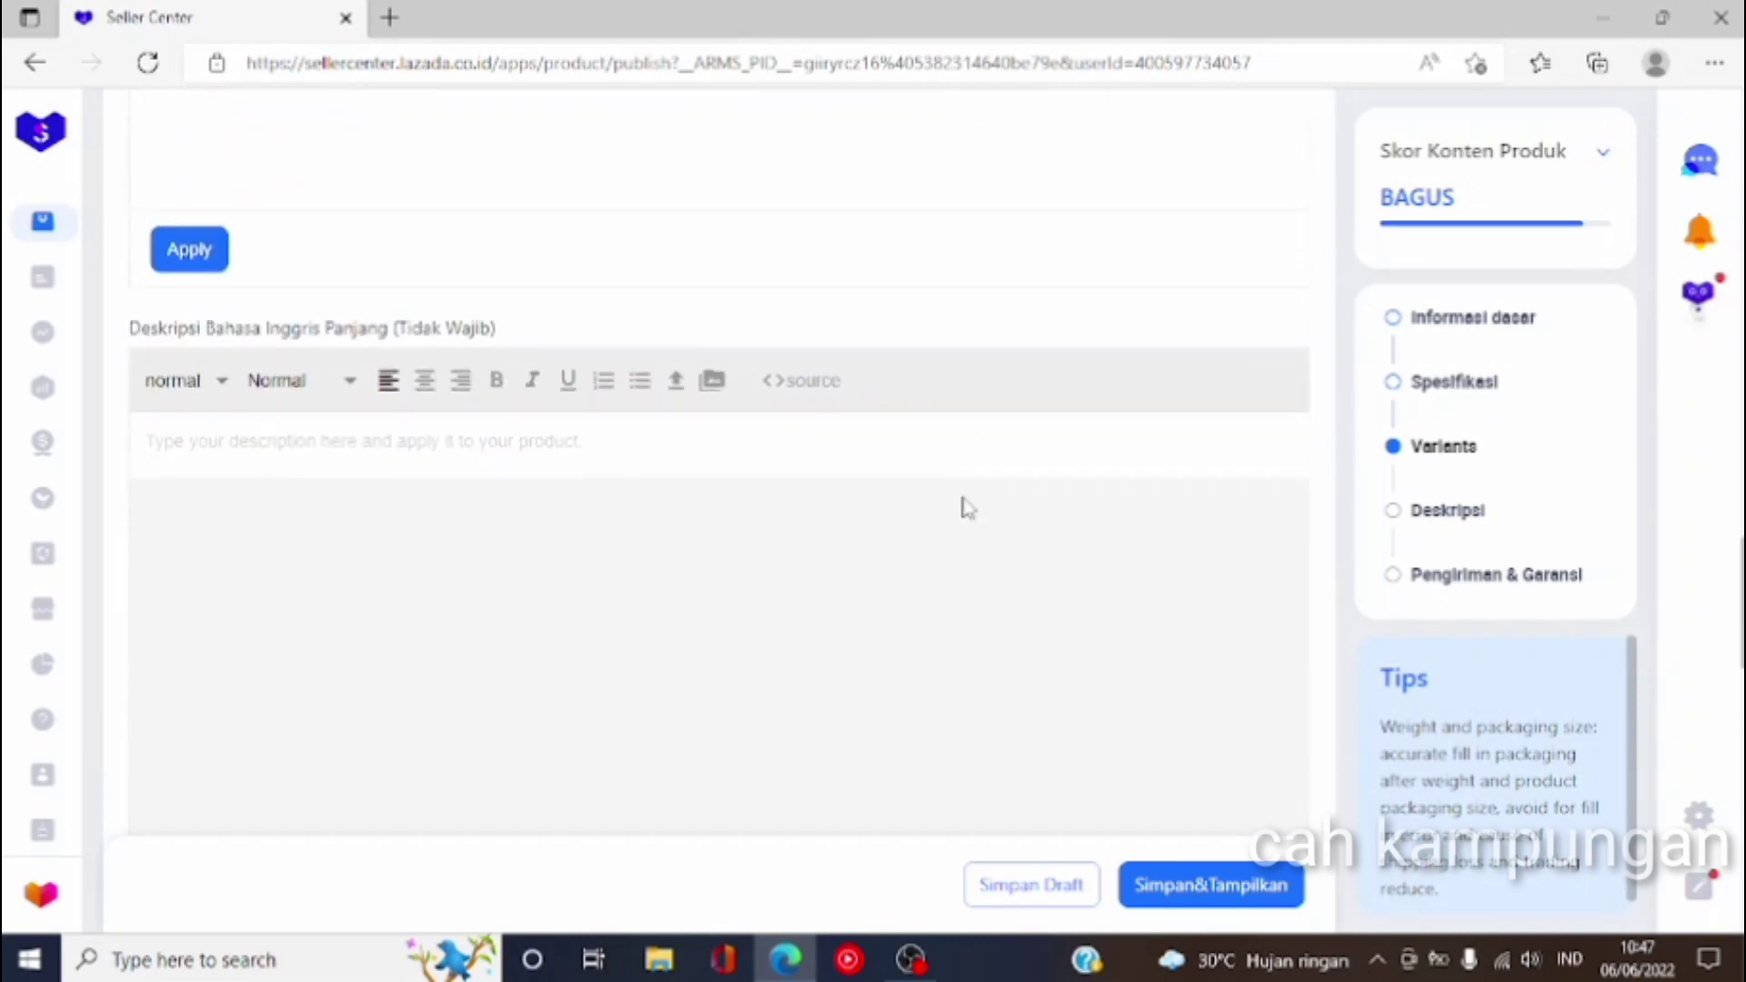
pyautogui.scroll(-8, 968, 507)
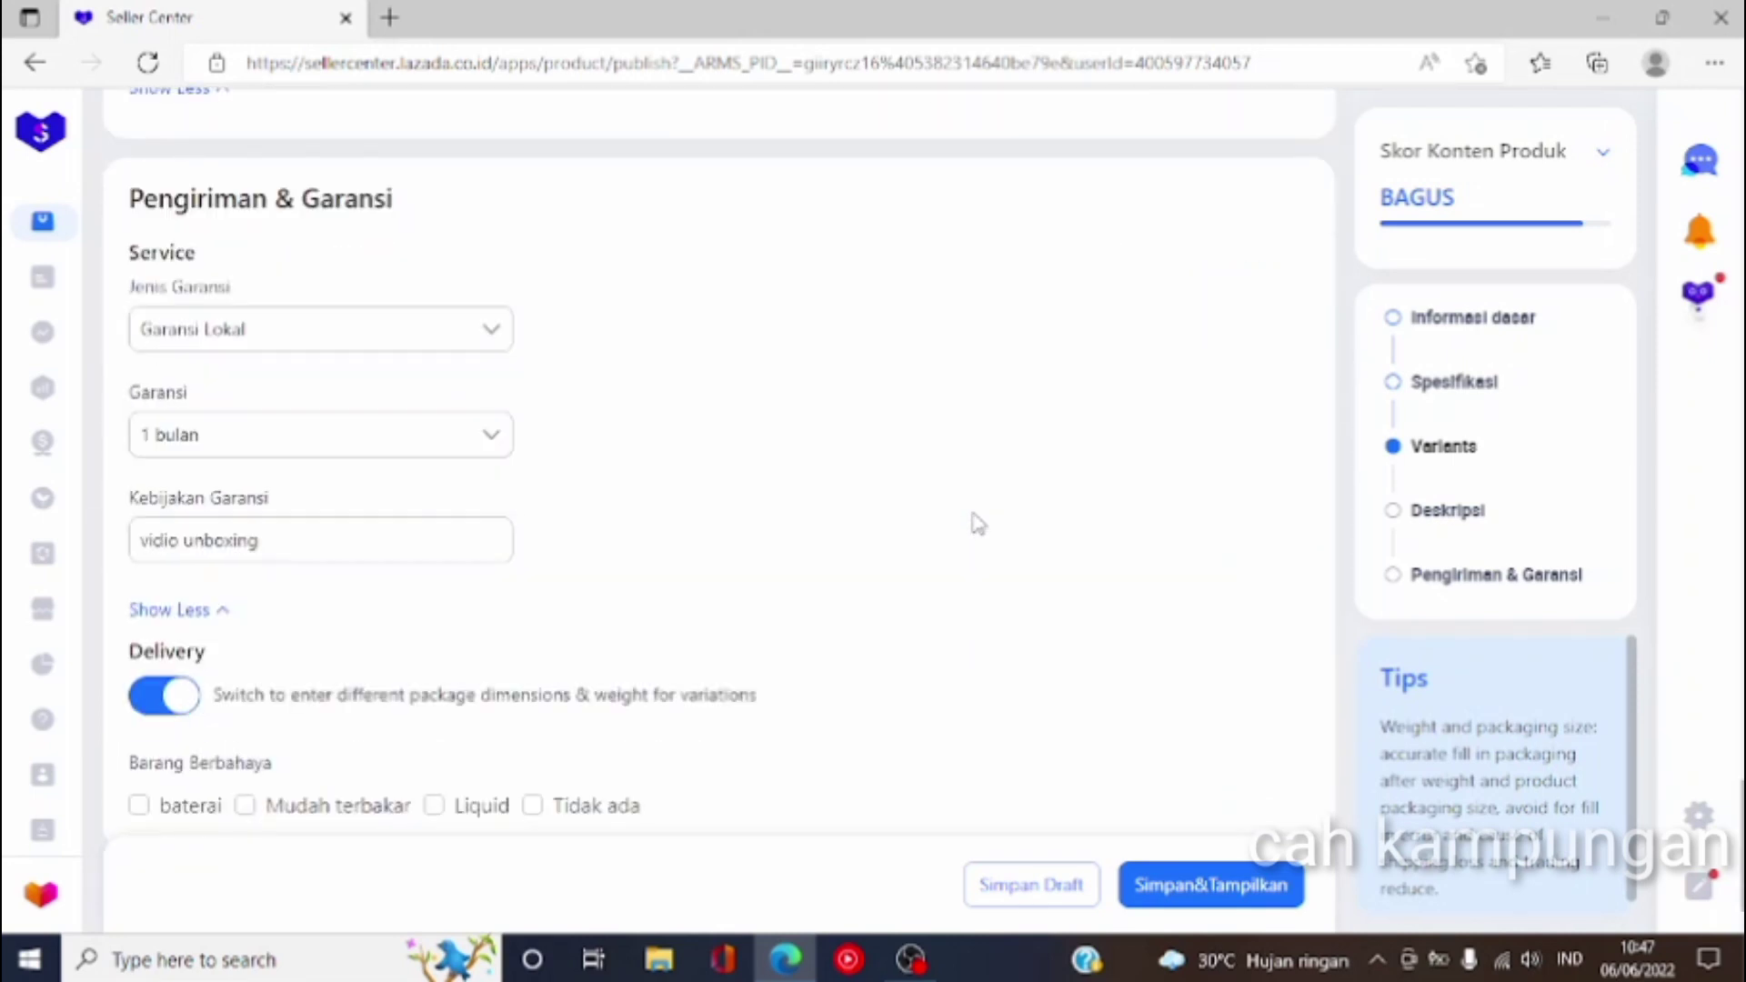
pyautogui.scroll(-1, 976, 524)
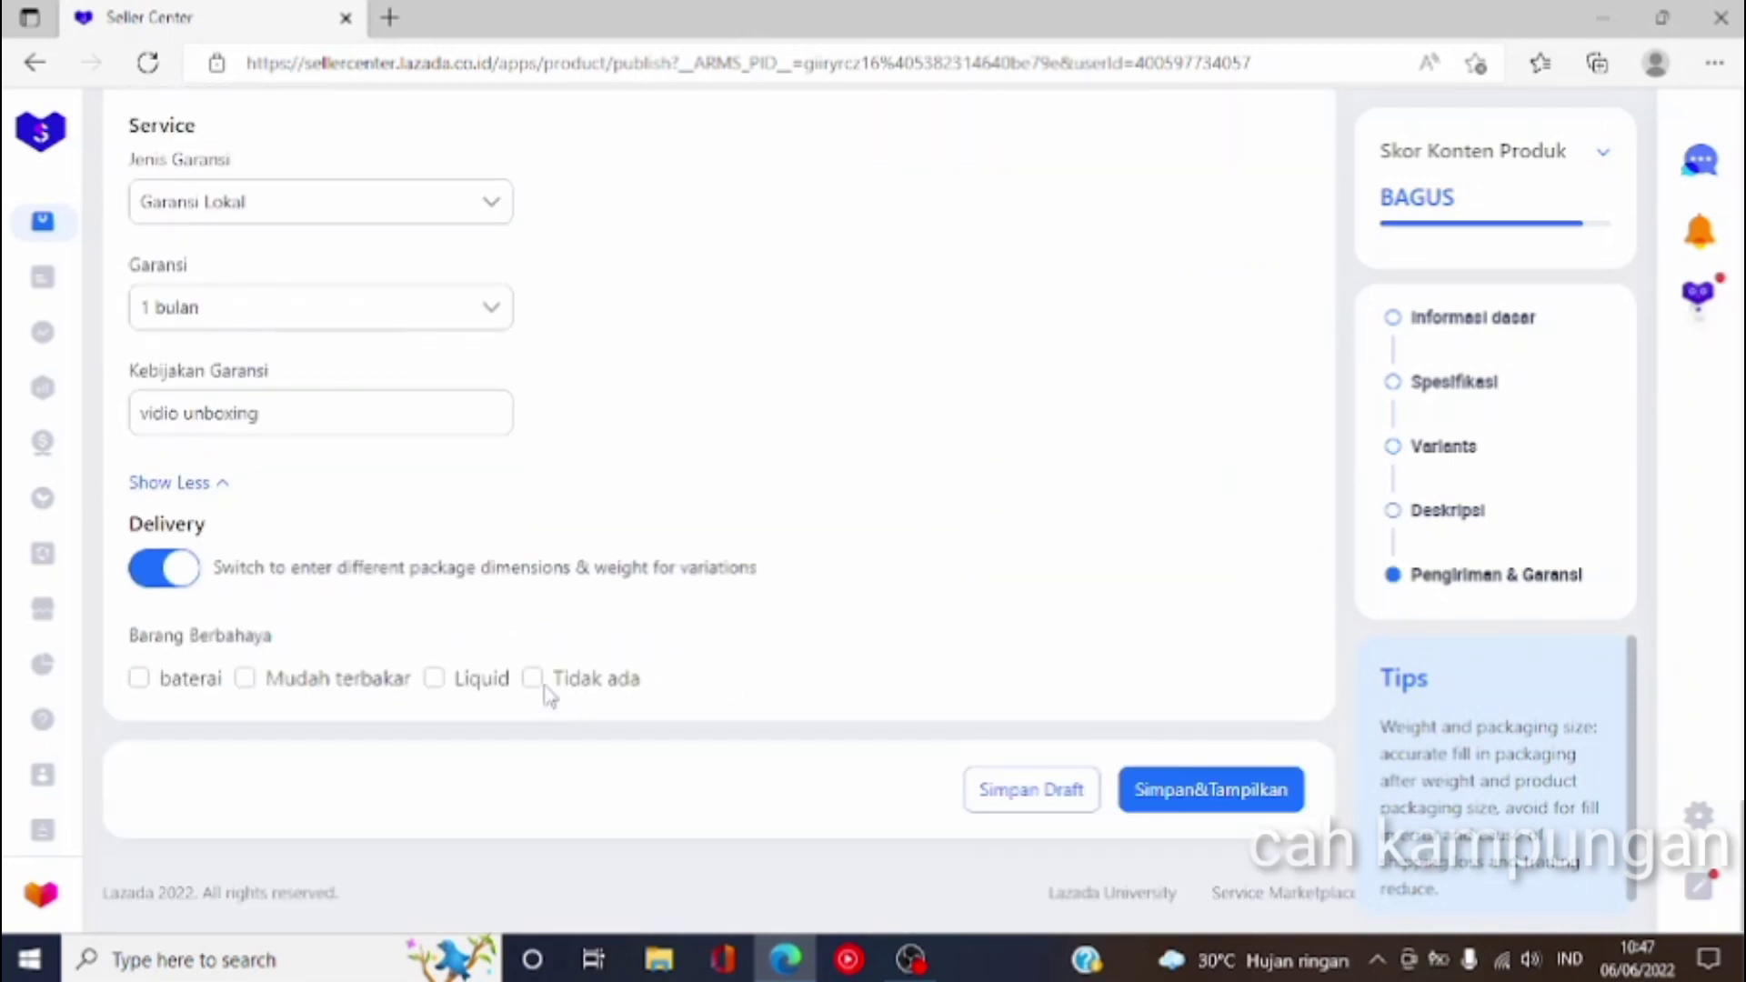
pyautogui.click(535, 684)
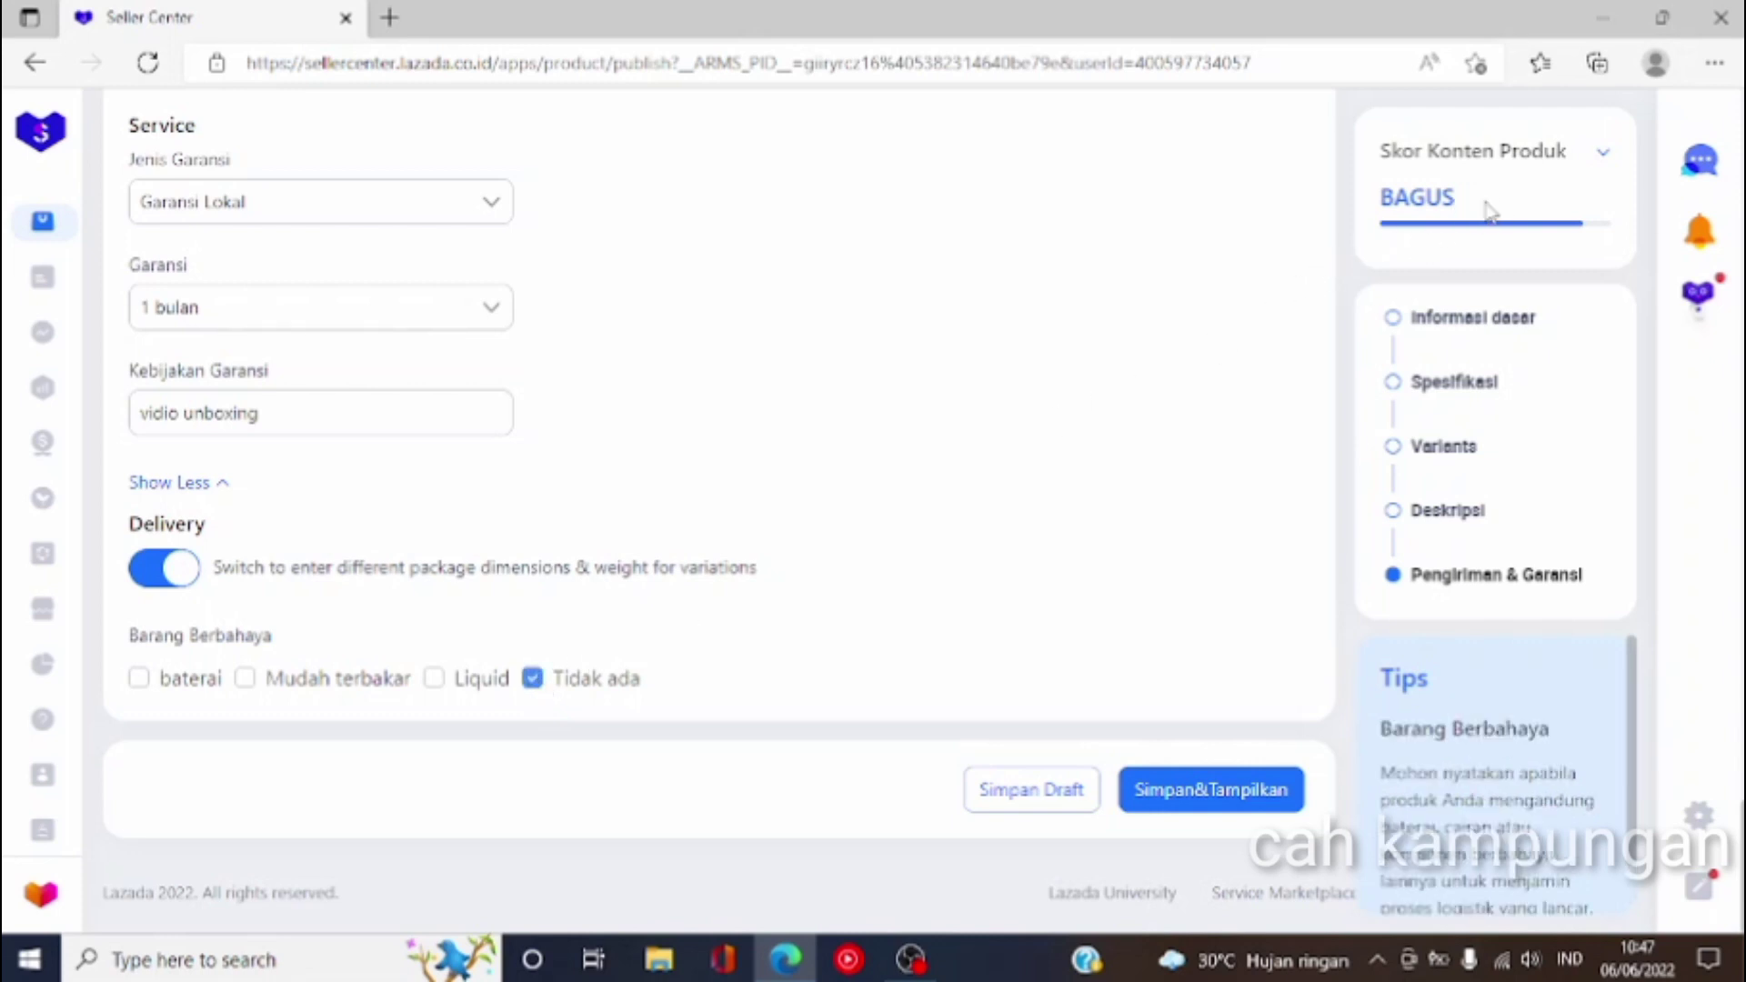
# Step: Insert the Media Center photo of the full Super Glue card below the text of the long description
pyautogui.scroll(15, 1001, 446)
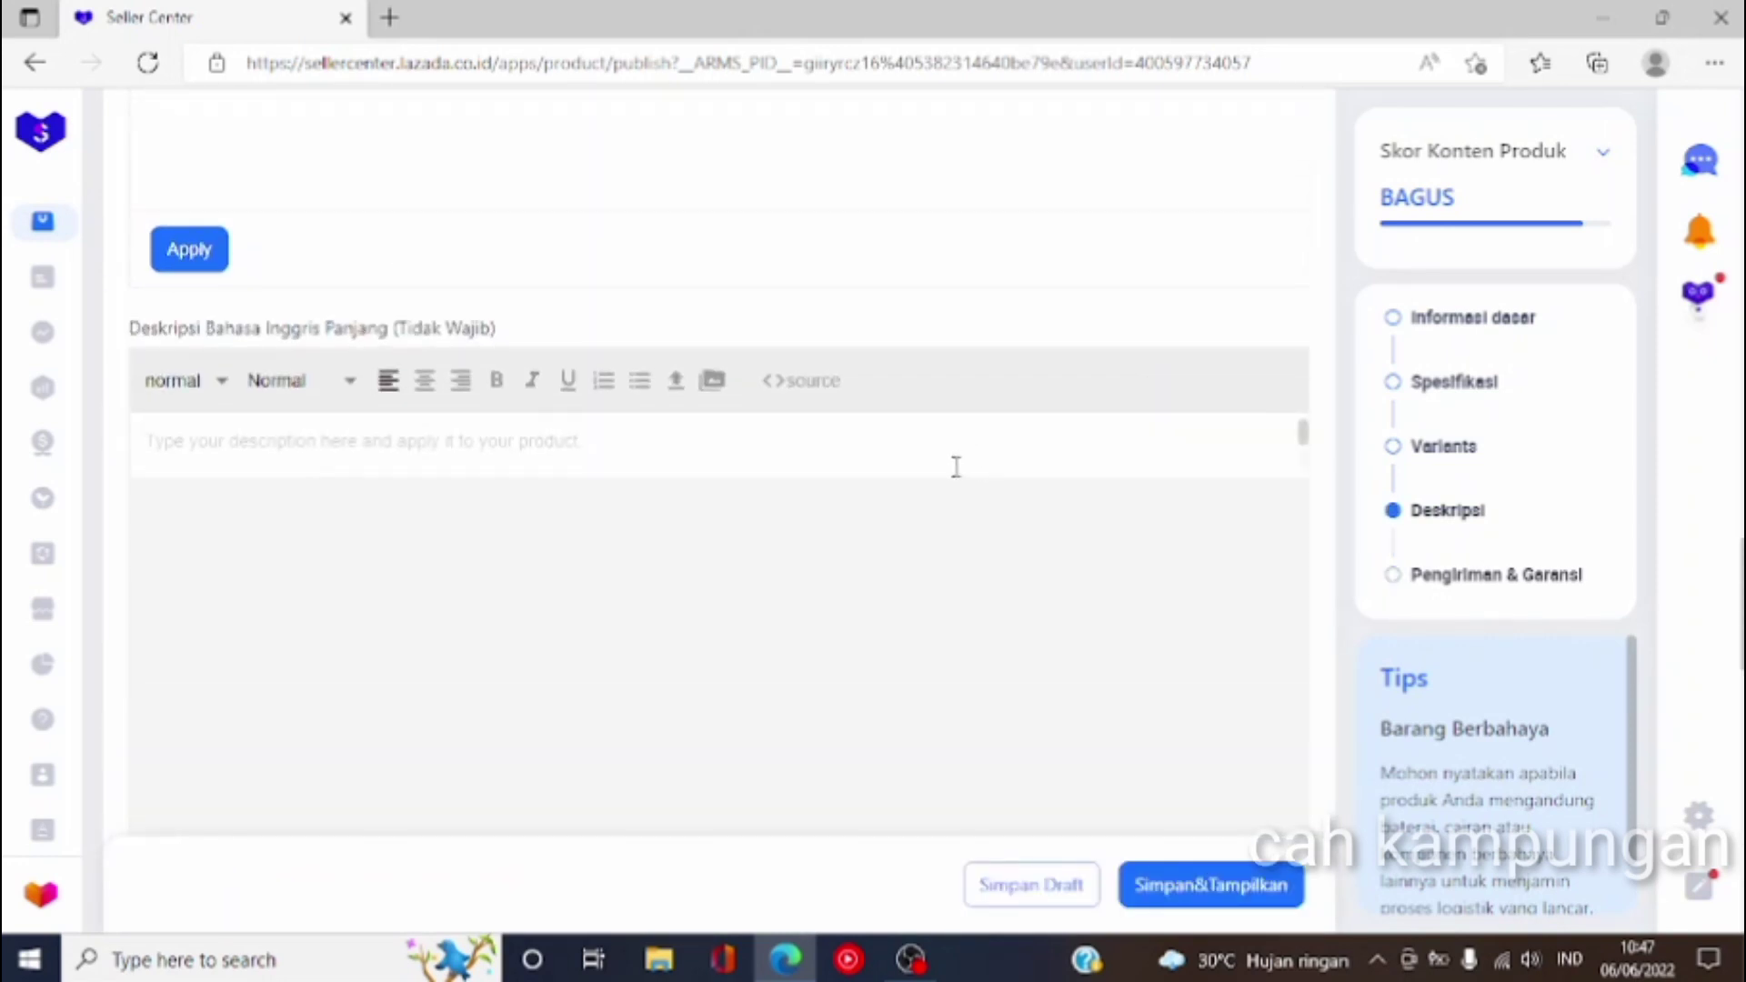
pyautogui.scroll(8, 955, 464)
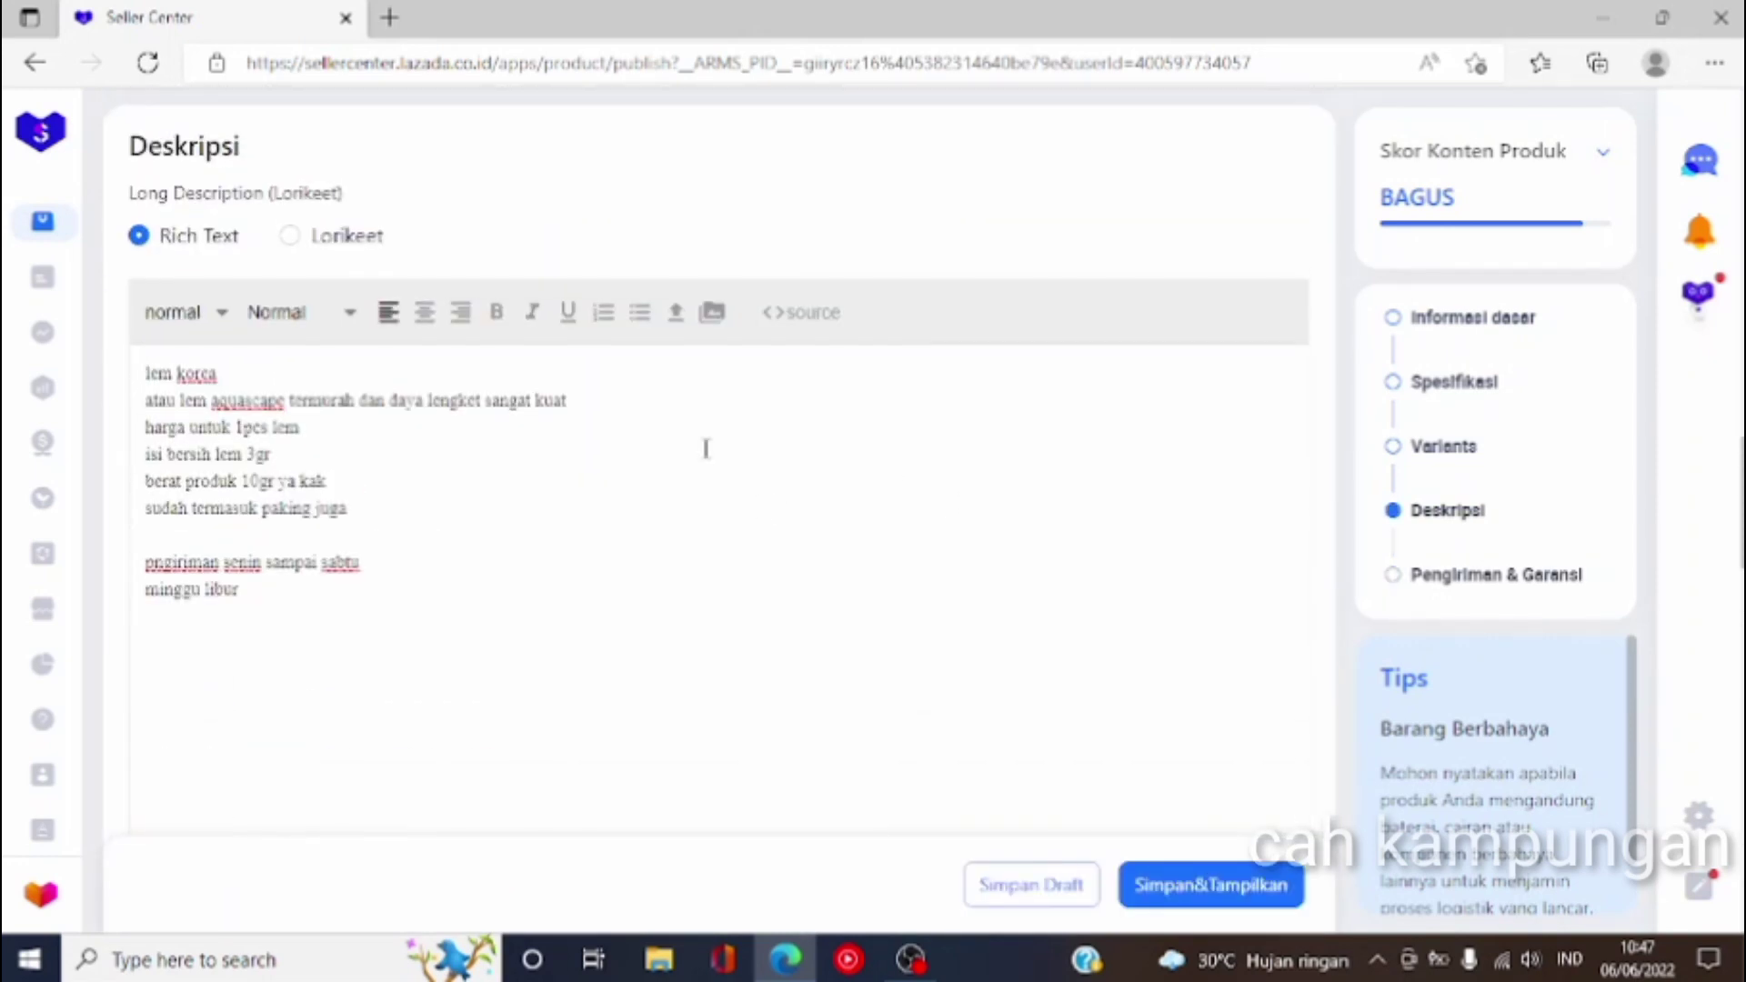
pyautogui.click(714, 313)
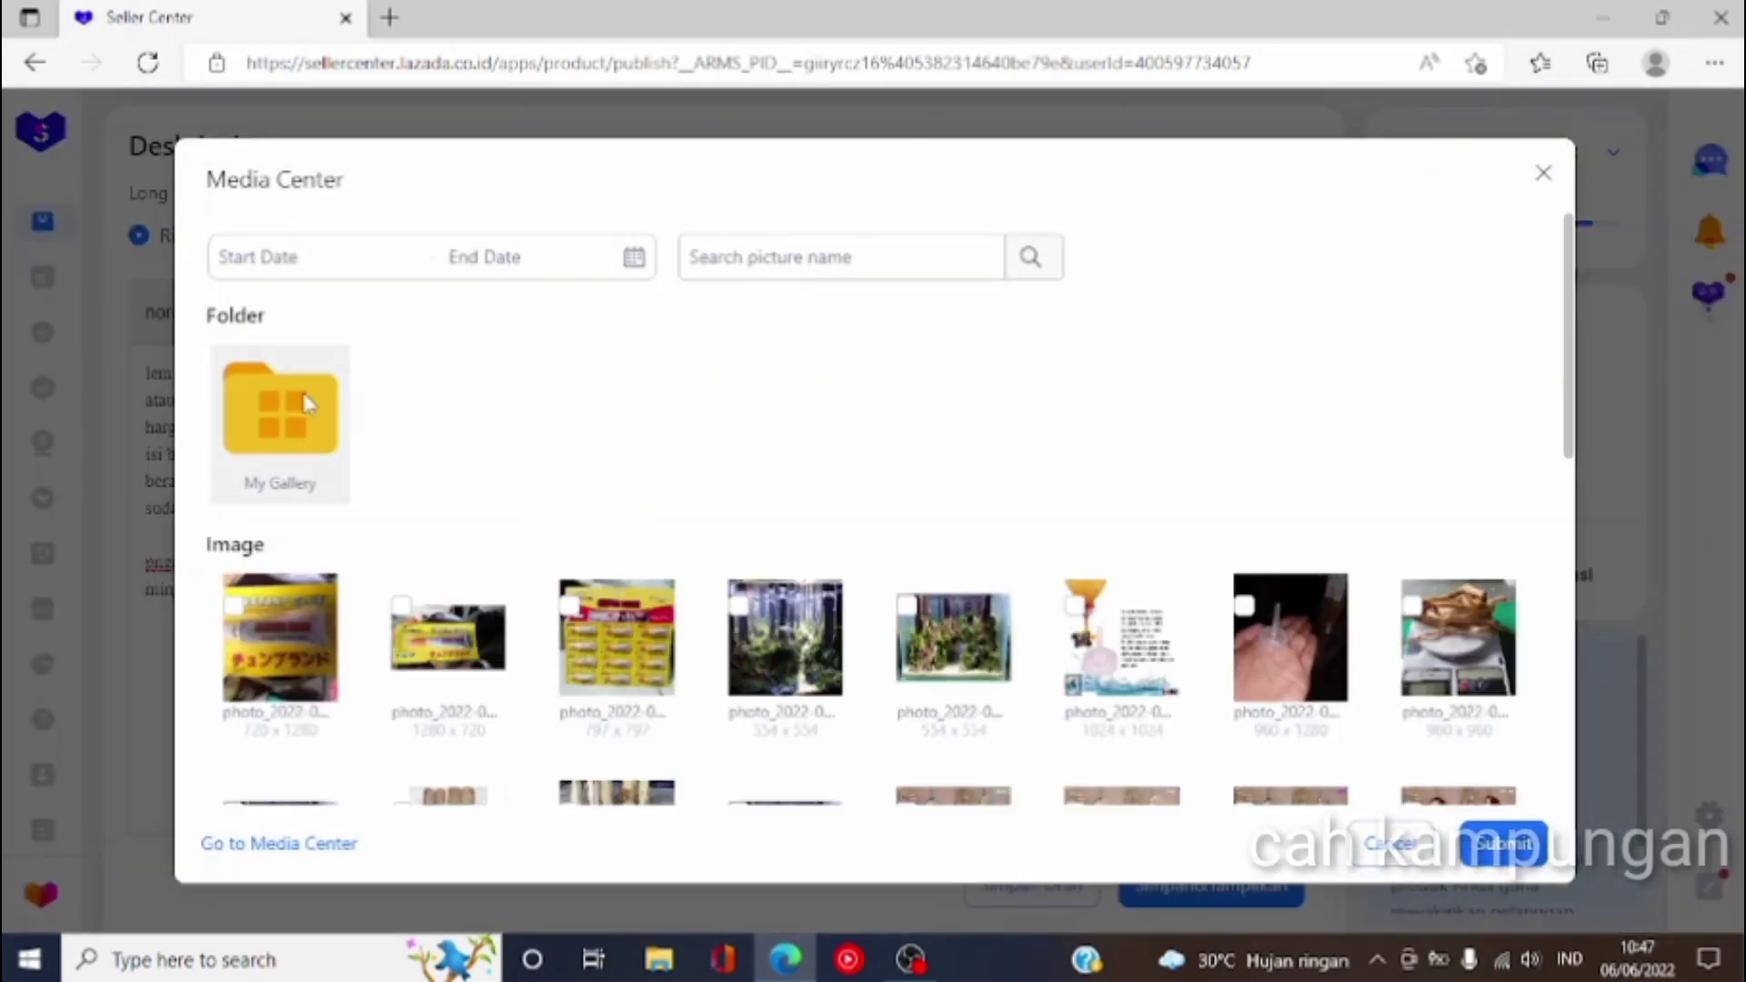
pyautogui.click(554, 591)
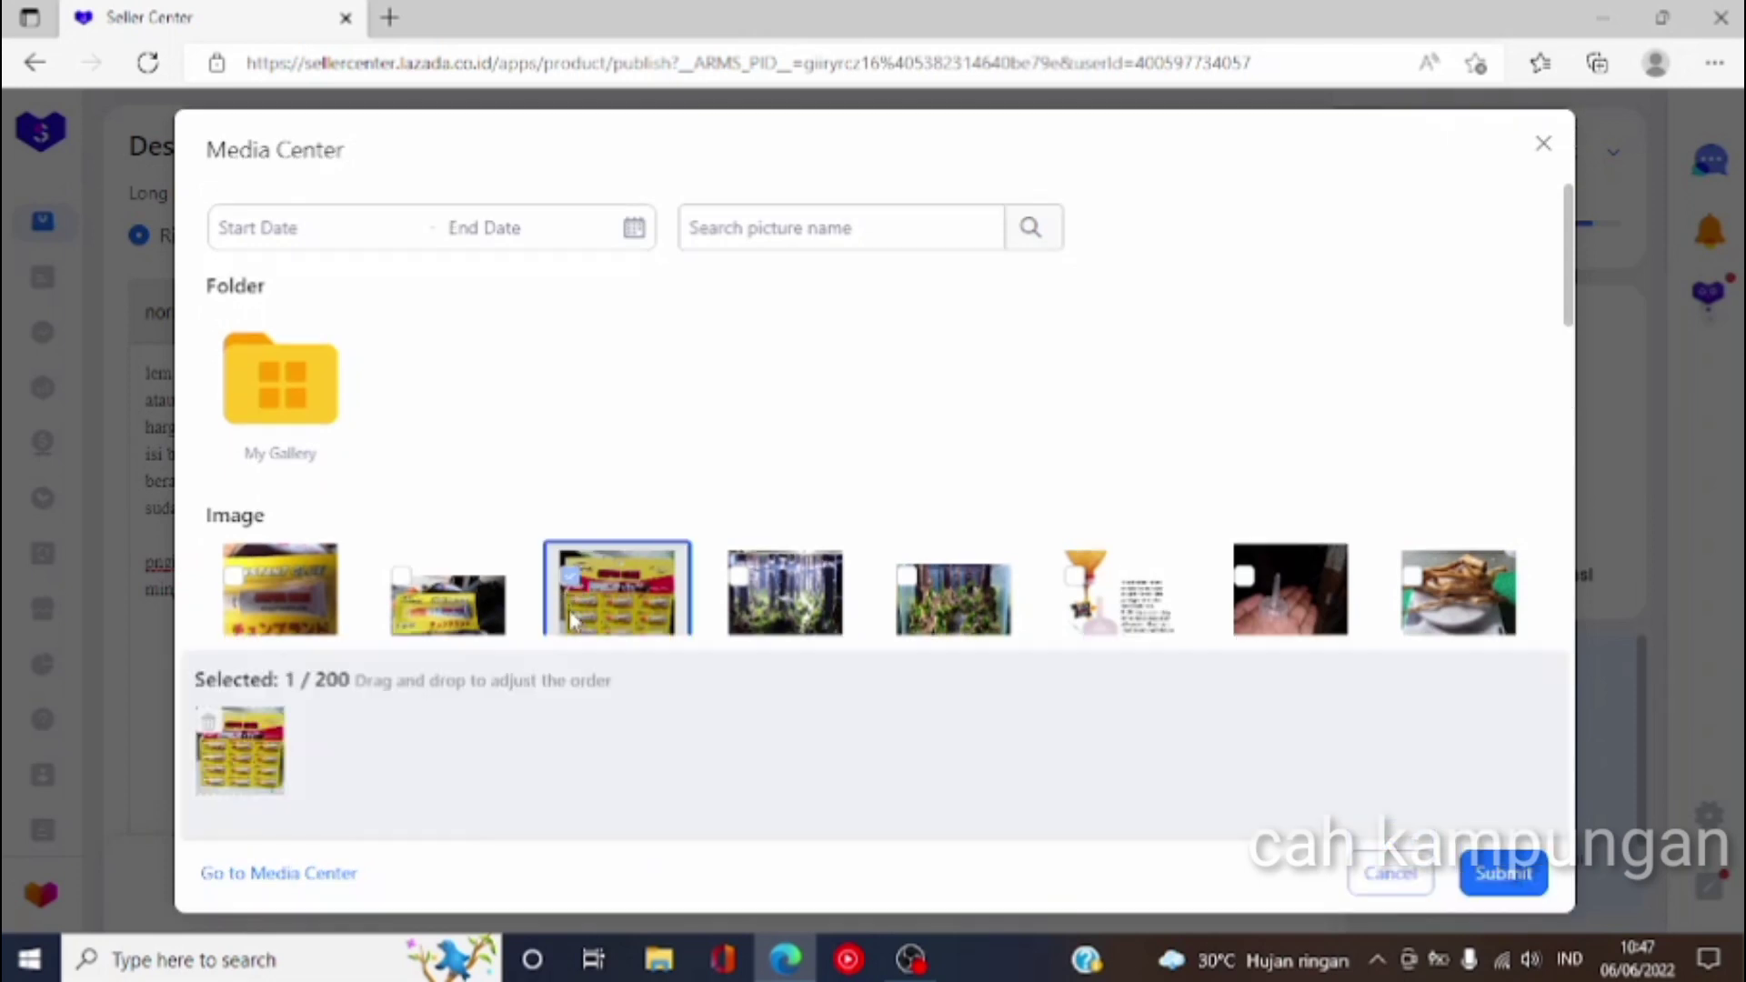
pyautogui.click(1525, 890)
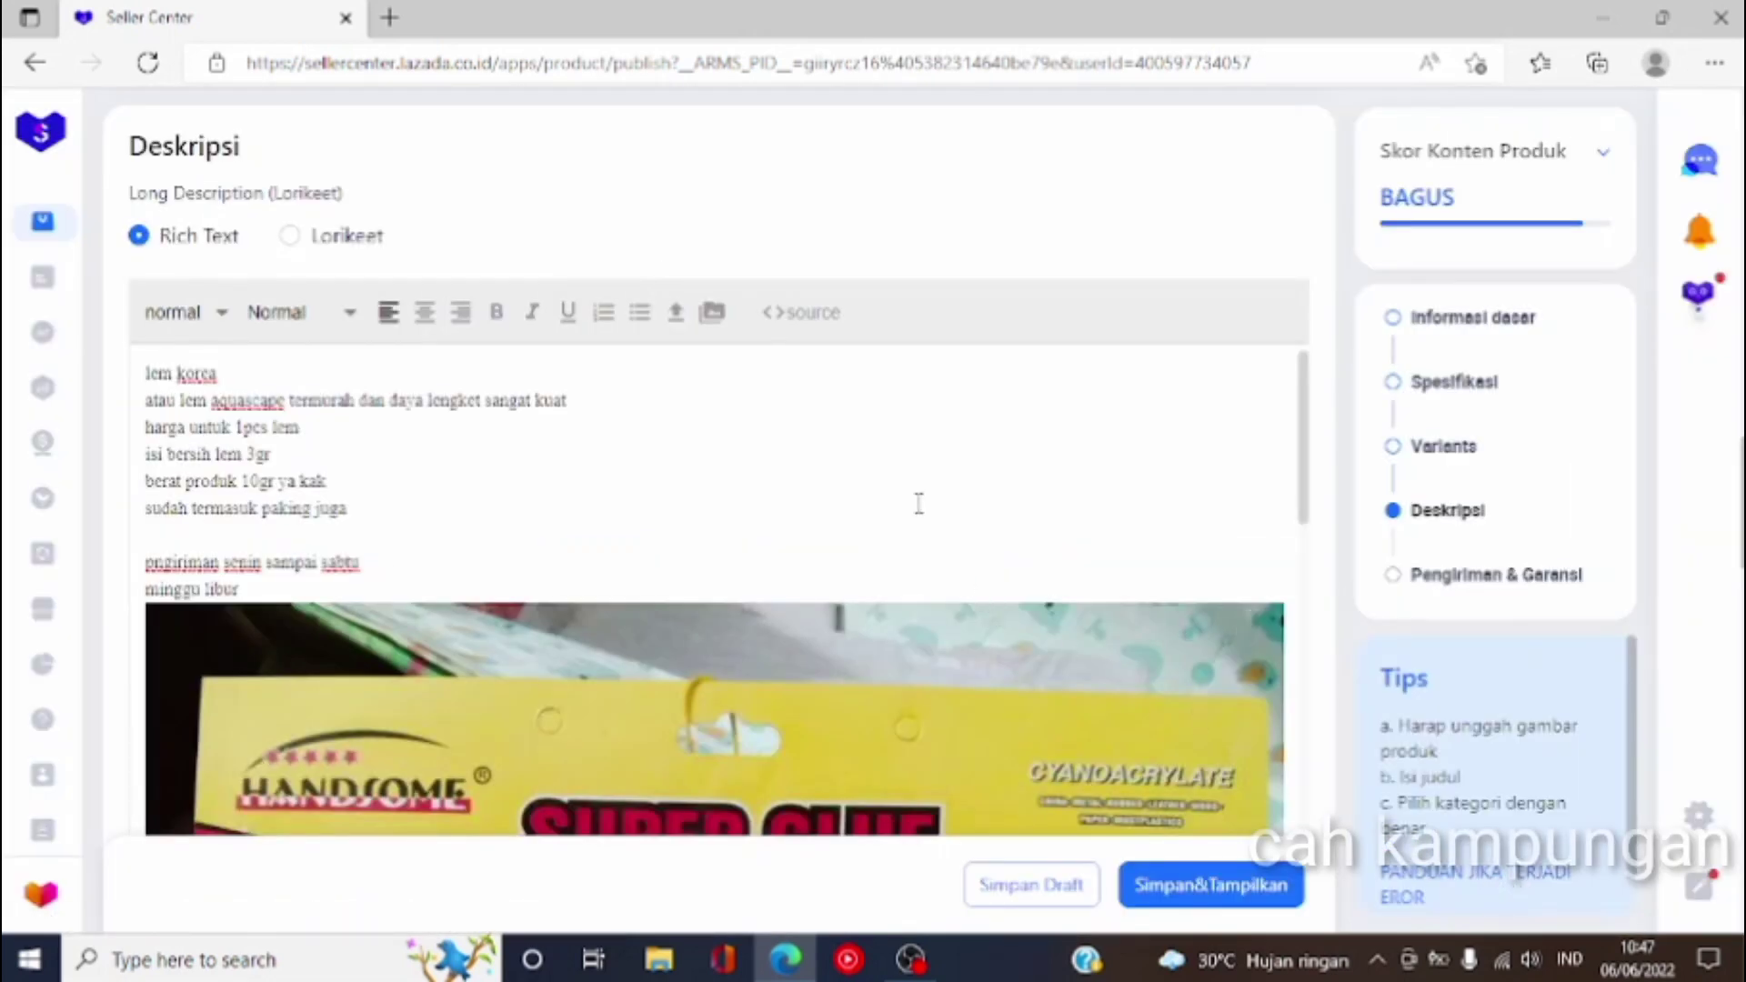
pyautogui.scroll(-3, 895, 417)
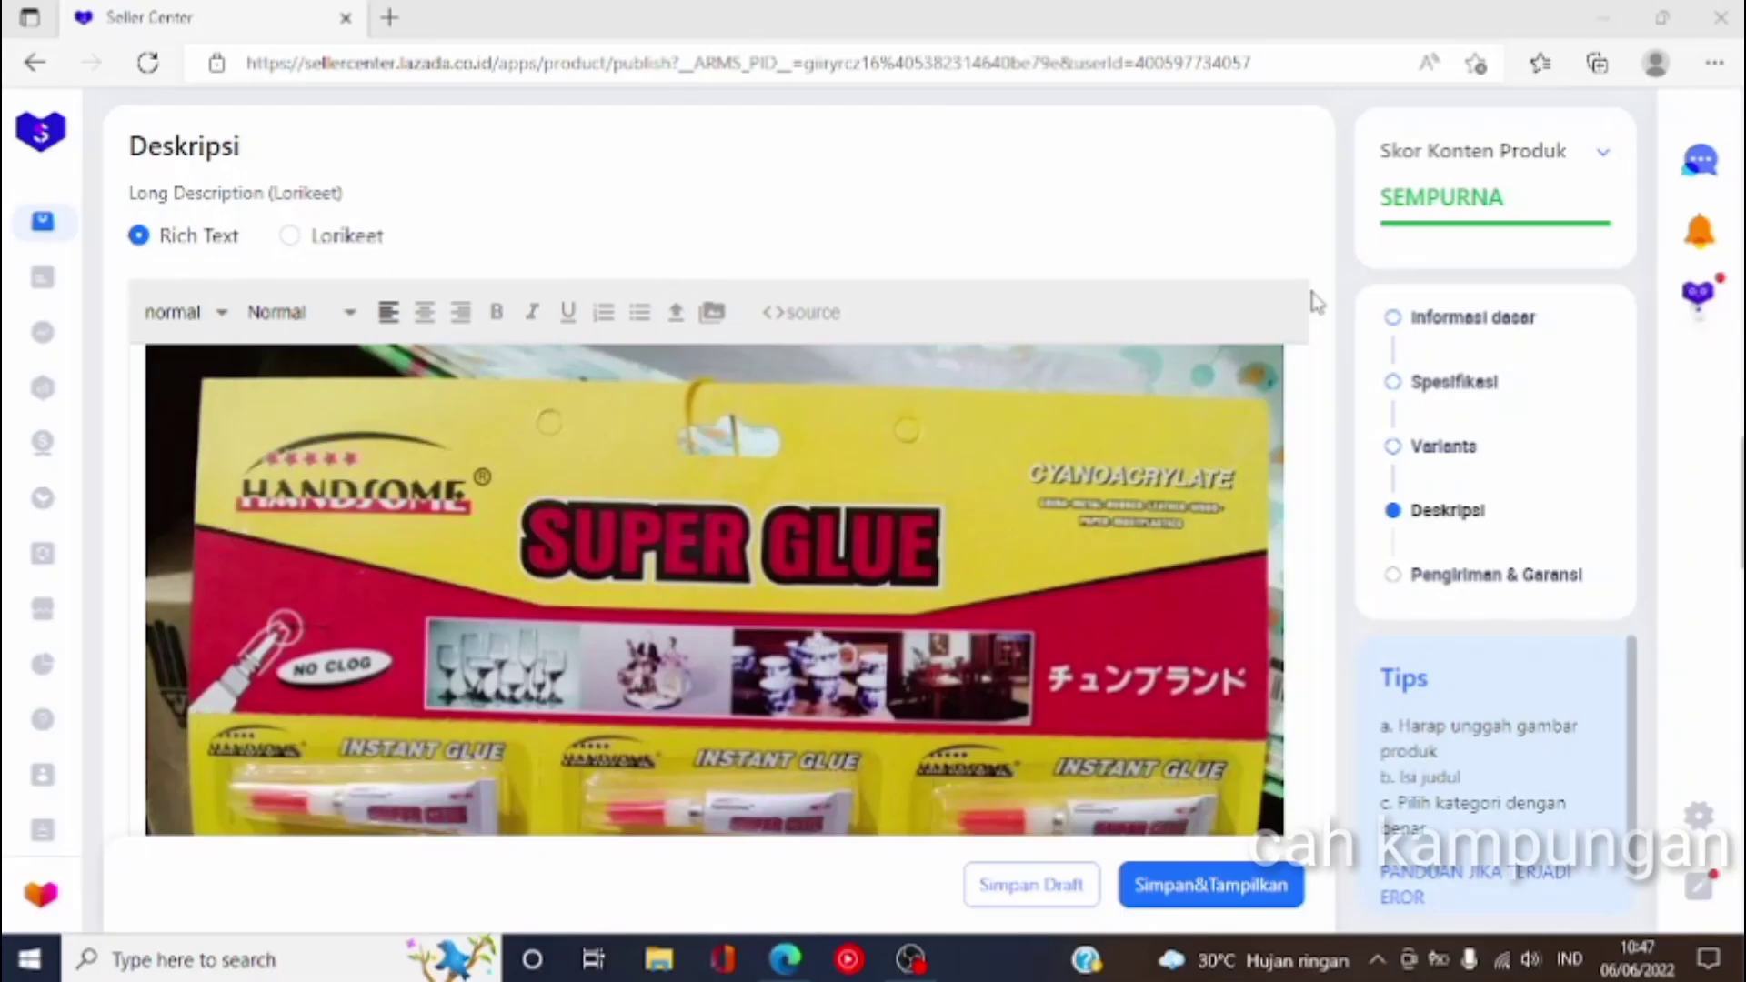
pyautogui.press('super')
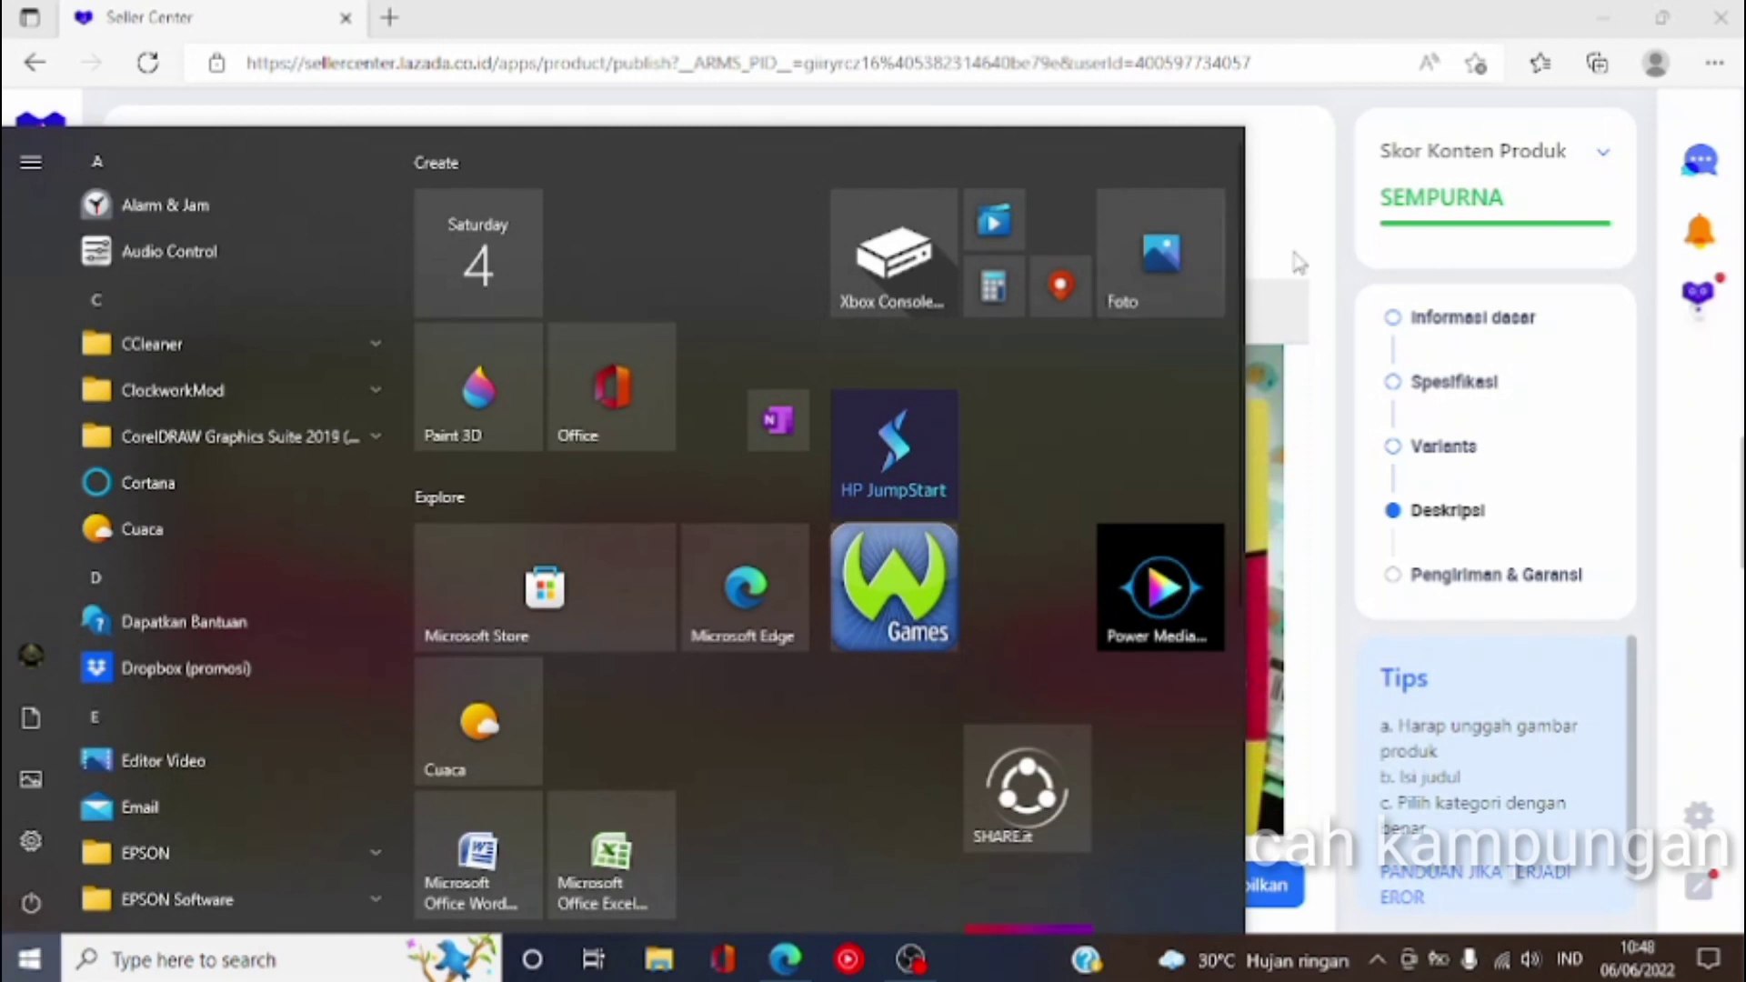
pyautogui.click(1347, 354)
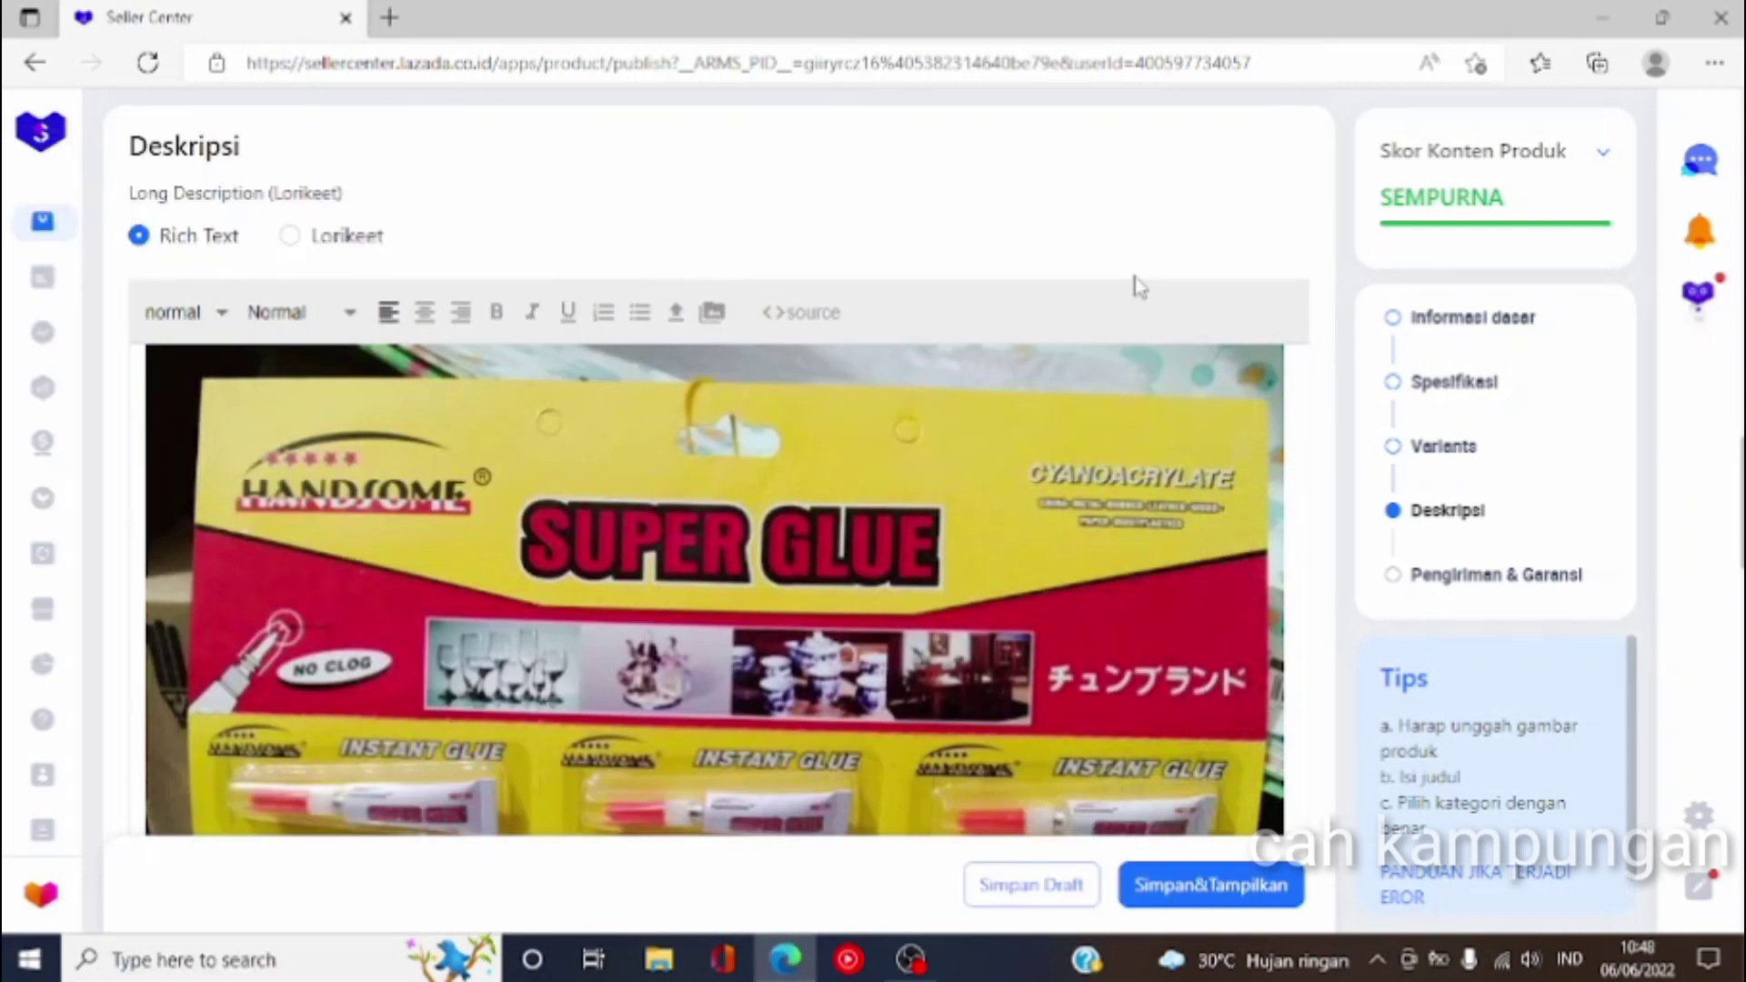
# Step: Review the variant row and the long description, and save and publish the product listing
pyautogui.scroll(5, 1095, 297)
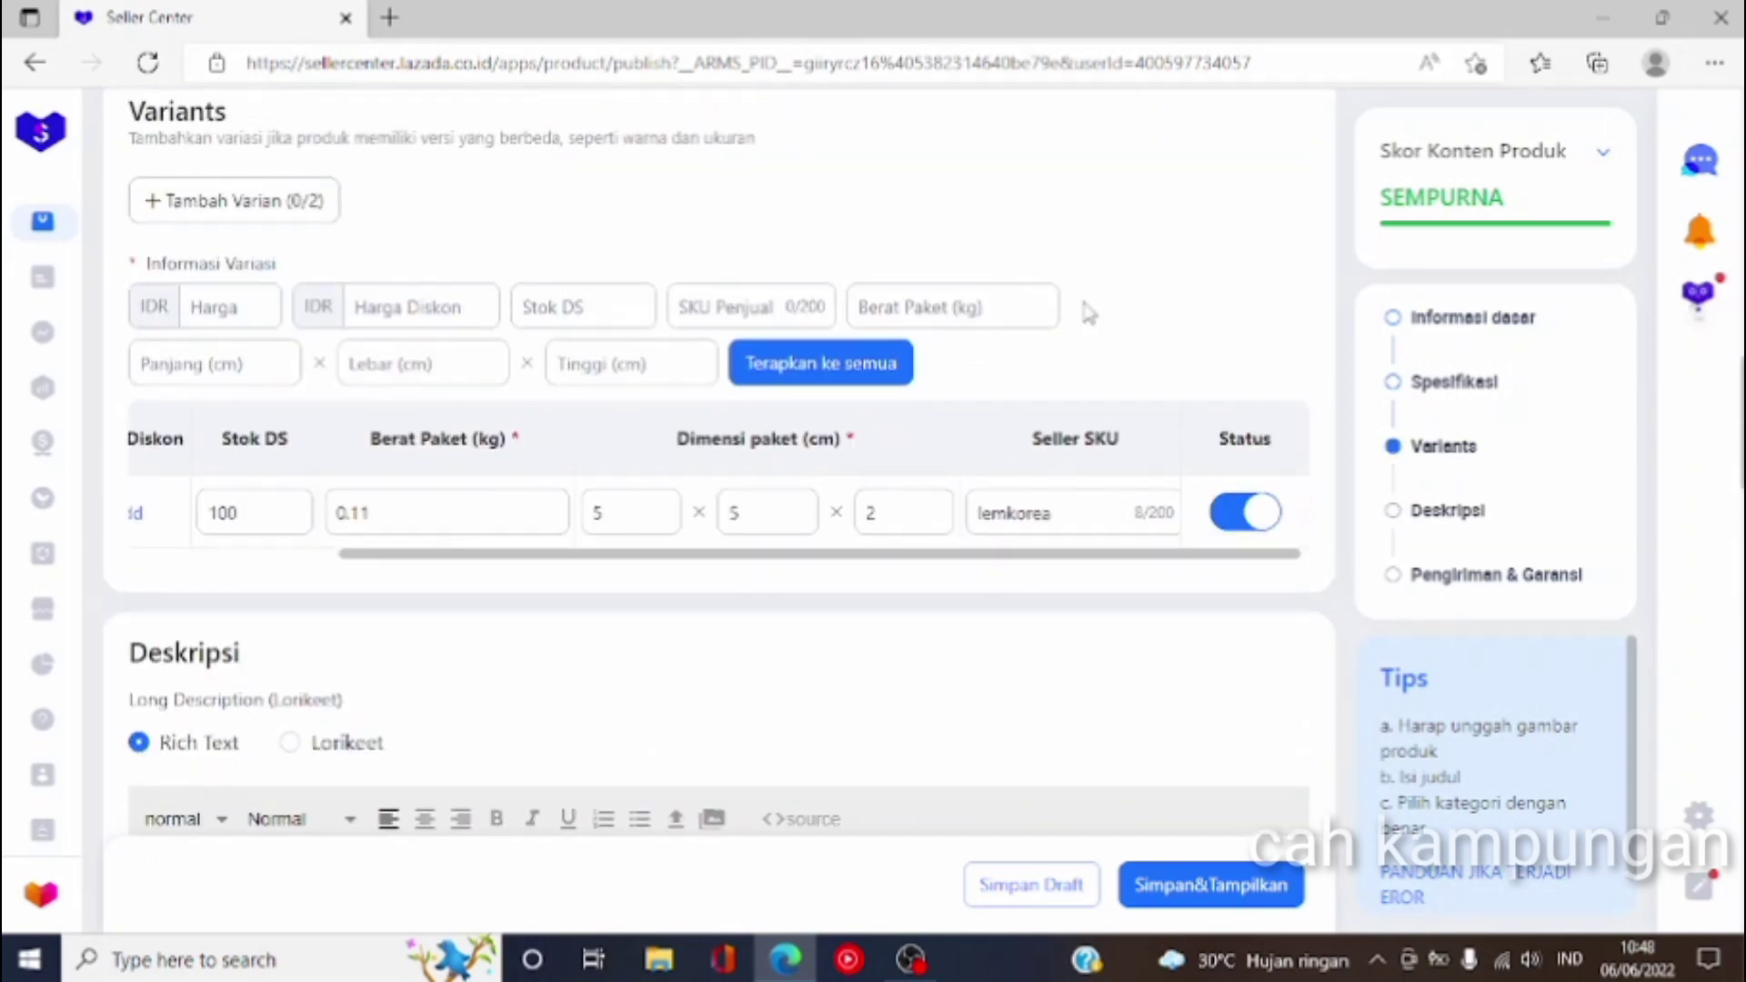
pyautogui.scroll(-3, 1120, 344)
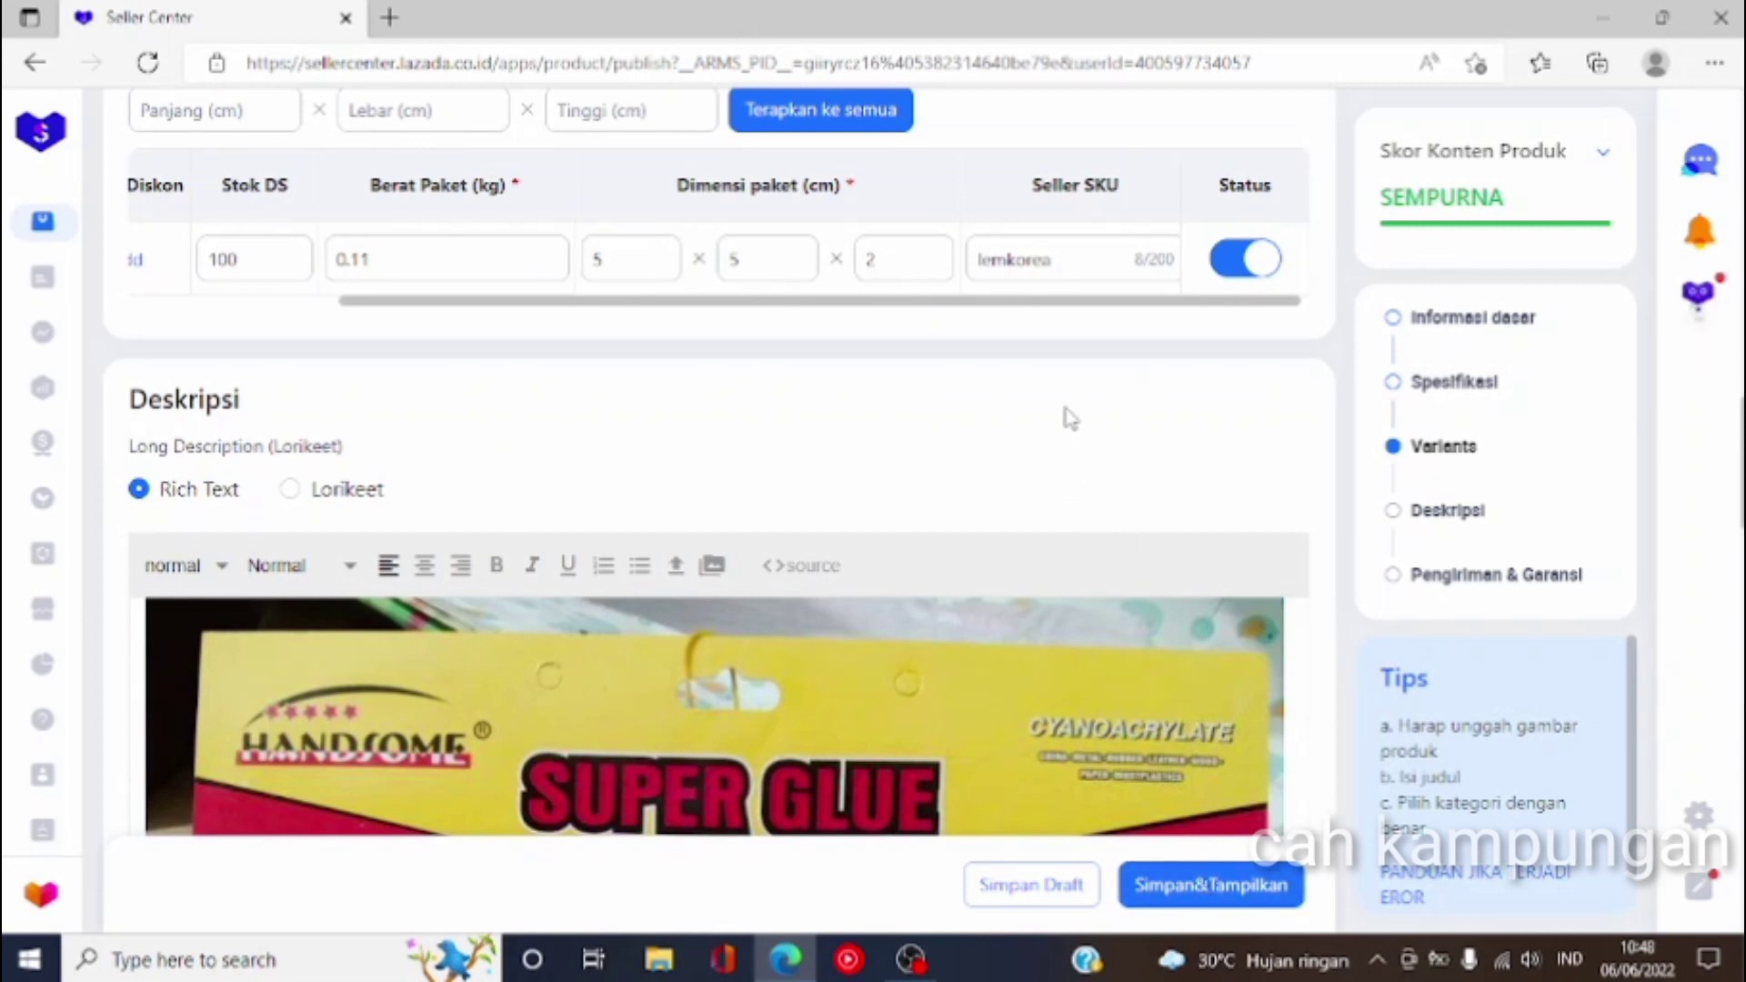
pyautogui.scroll(3, 1064, 418)
pyautogui.scroll(-1, 1065, 401)
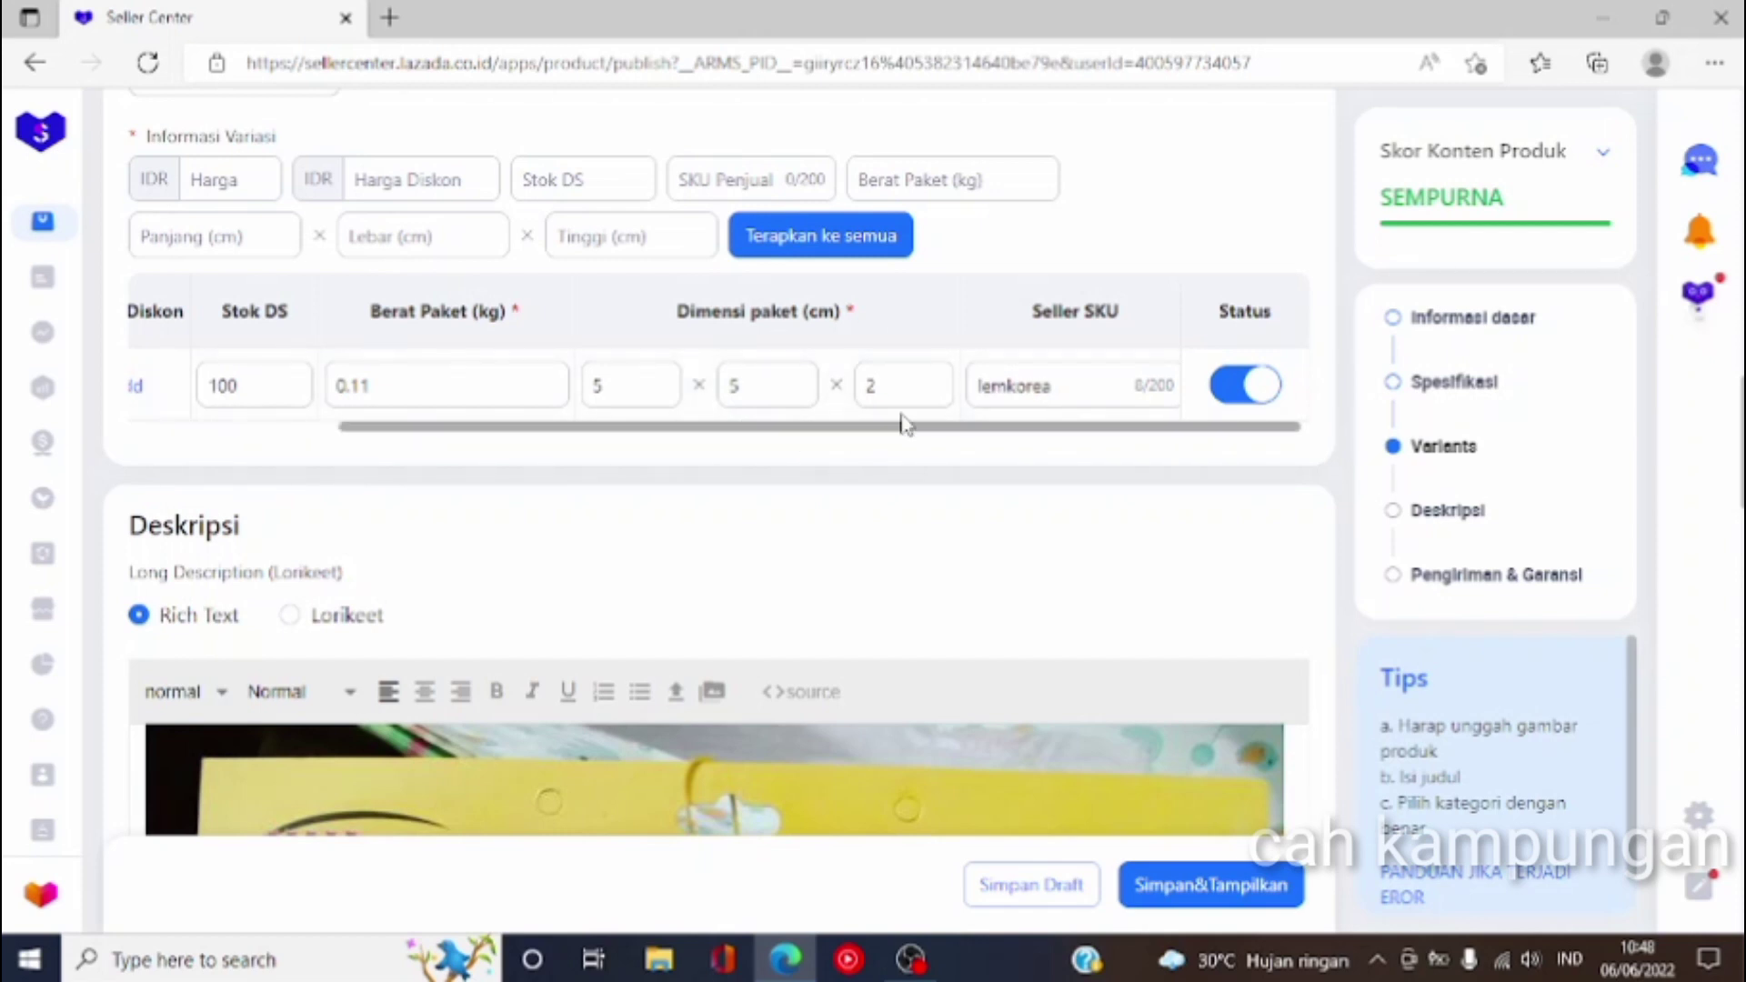
pyautogui.scroll(-6, 914, 418)
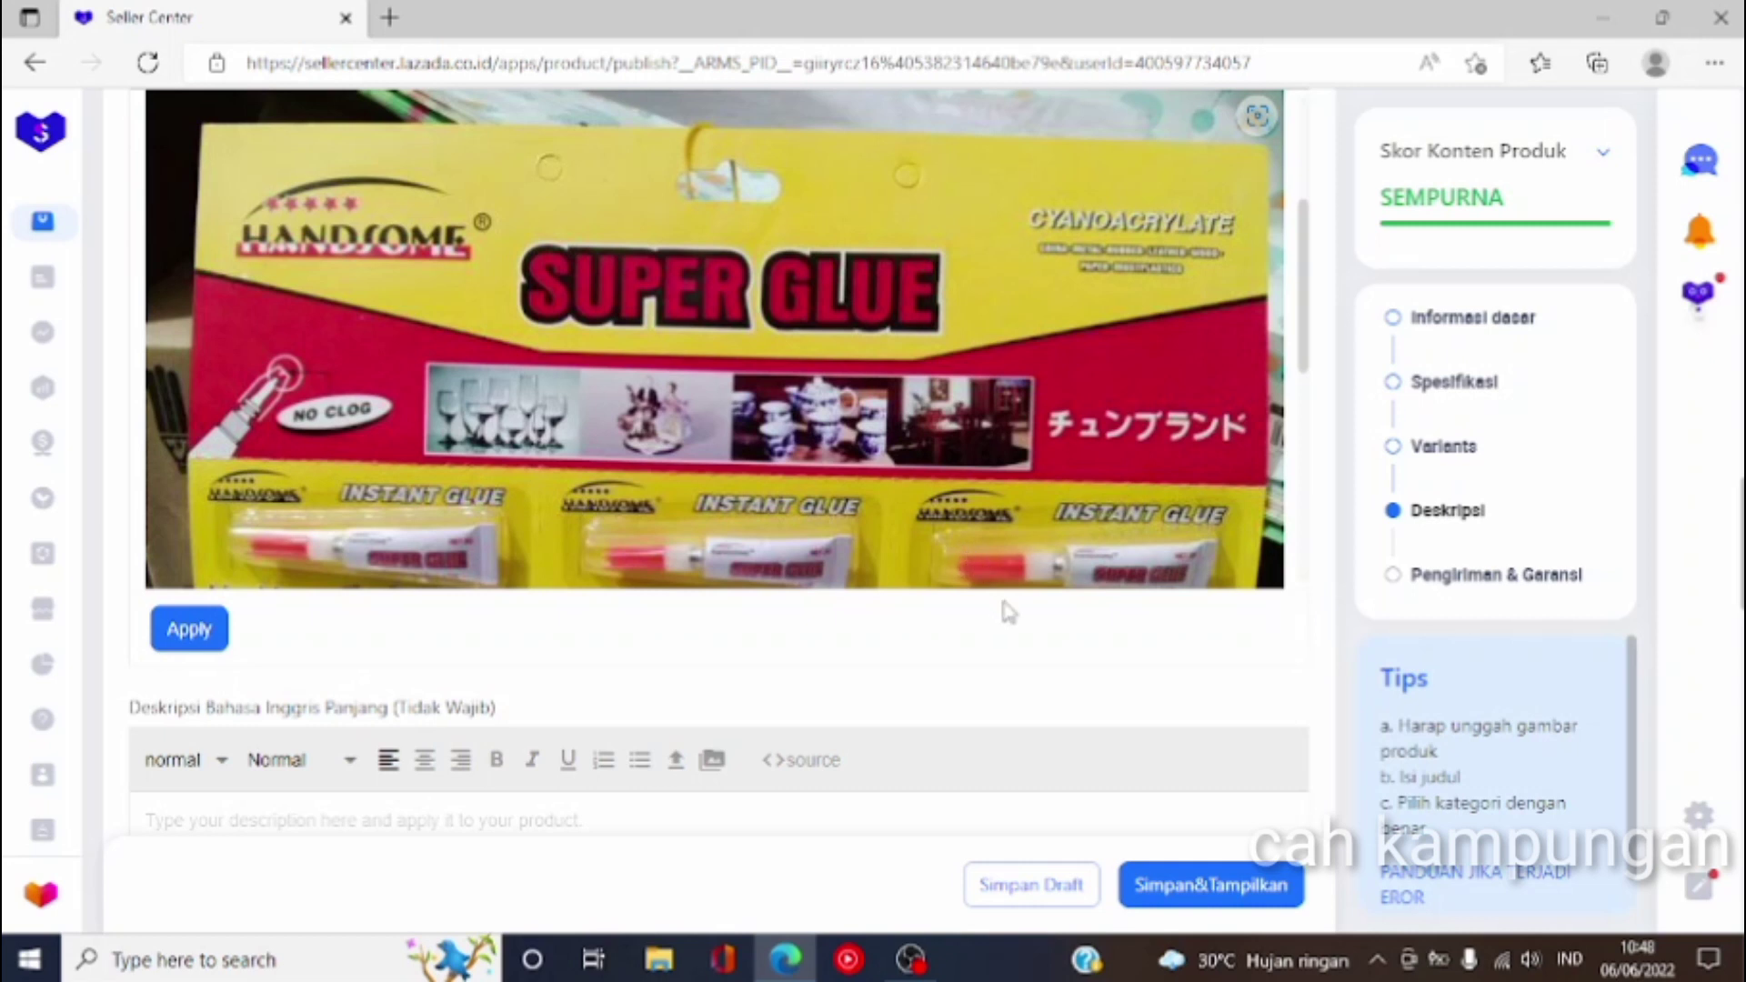
pyautogui.click(1188, 896)
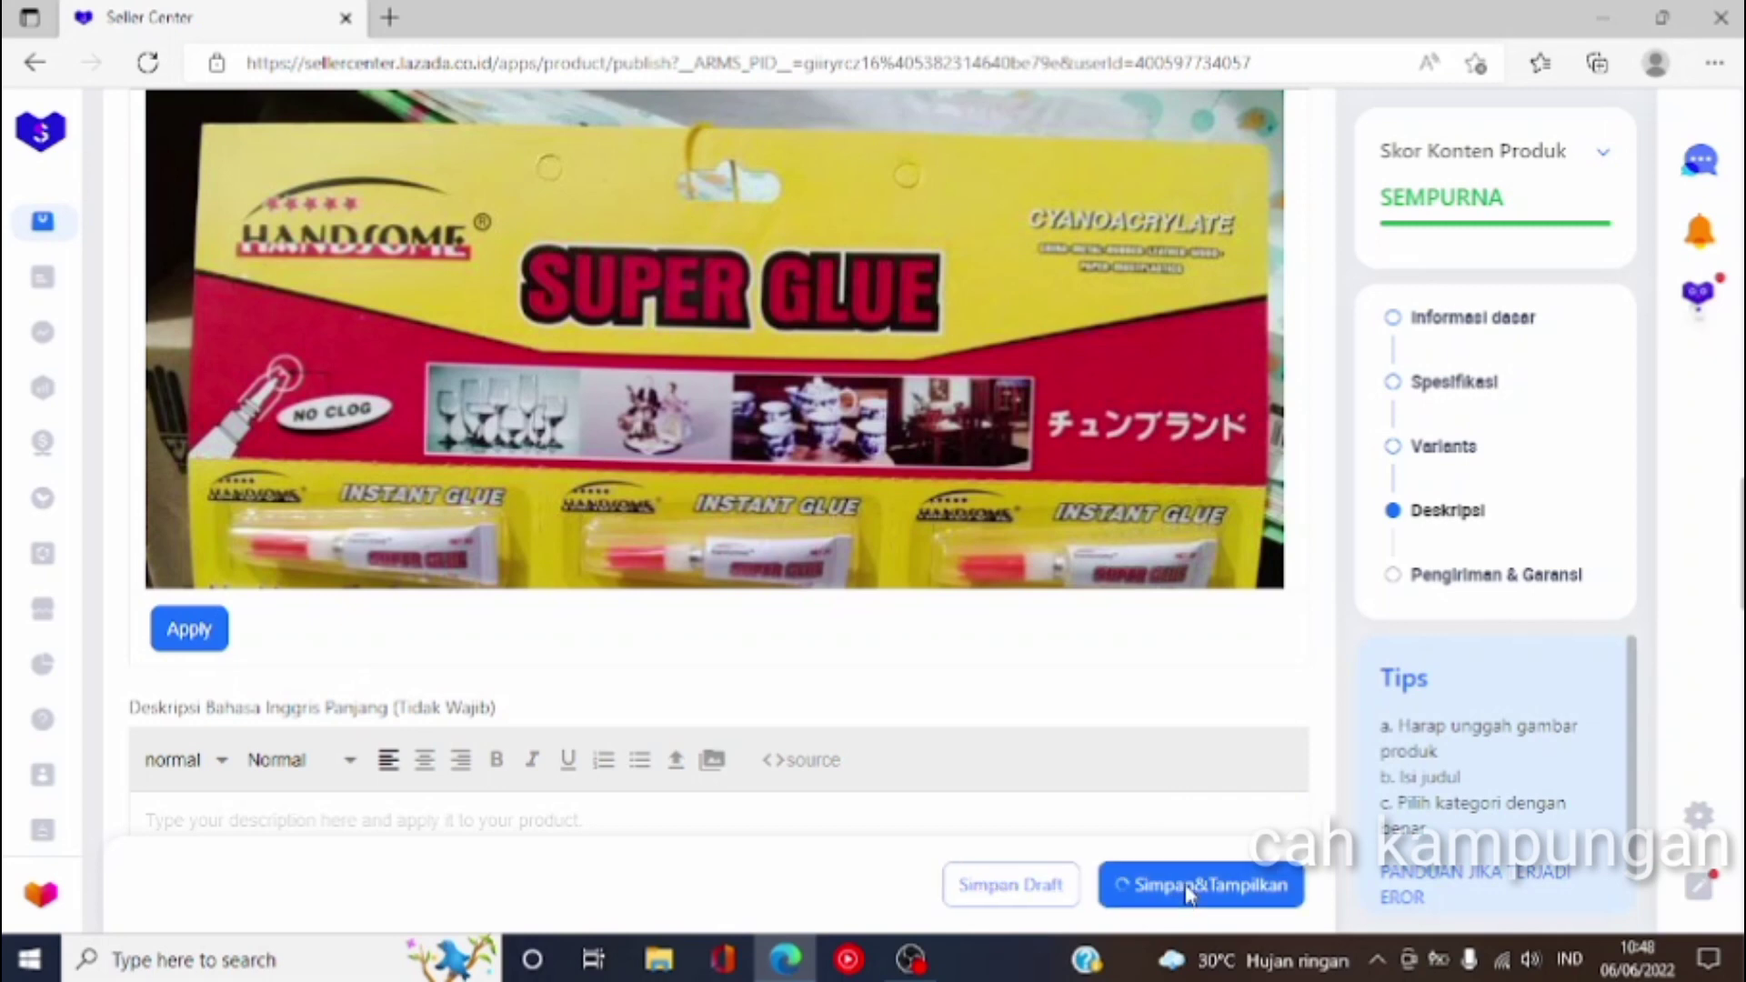